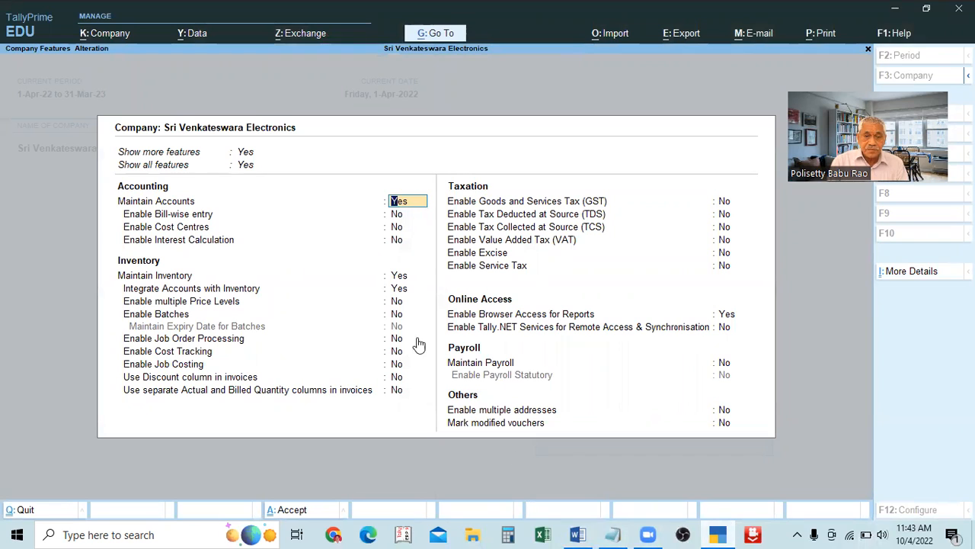
Step: Set Maintain Inventory to No in the company features and save them
click(408, 278)
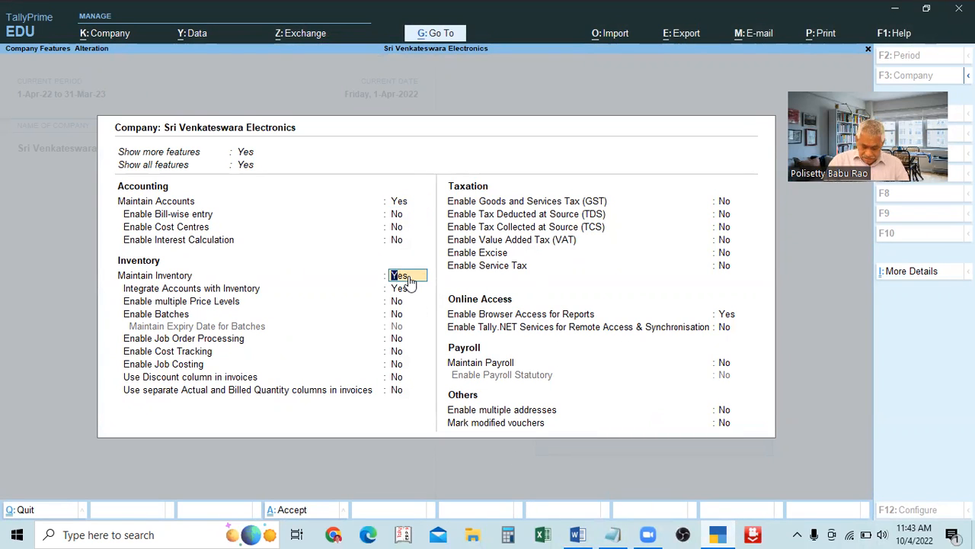
key(n)
key(Return)
key(ctrl)
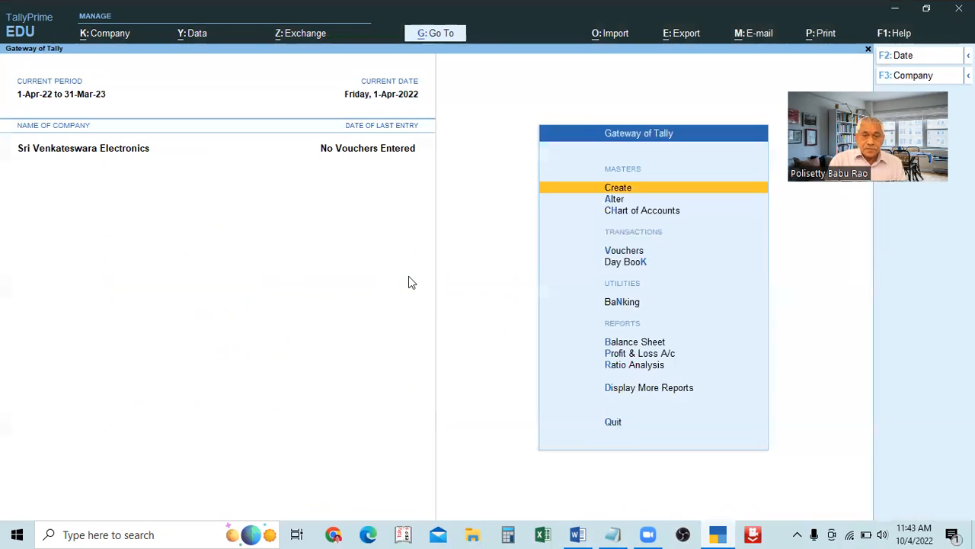
Step: Reopen the company features and set both Maintain Inventory and Integrate Accounts with Inventory to Yes
key(F11)
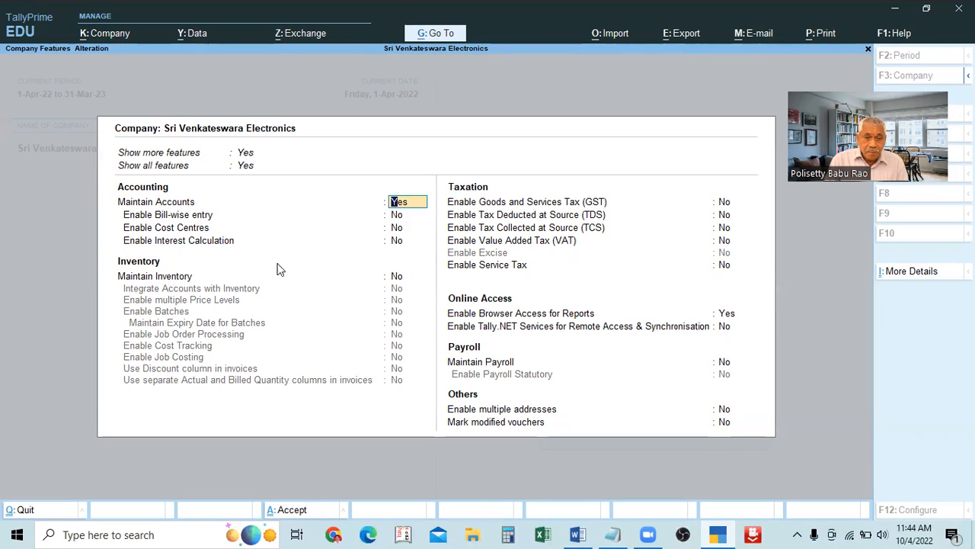
click(395, 276)
text(y)
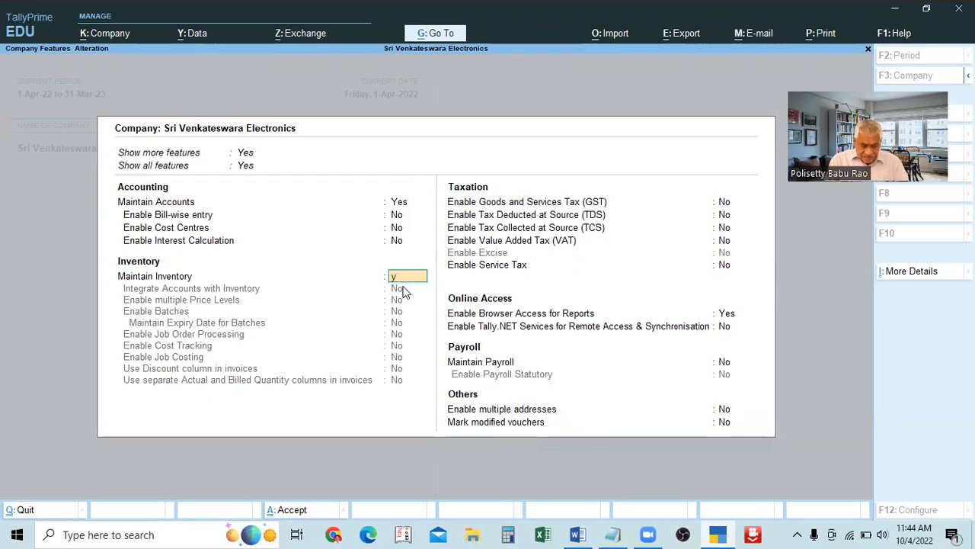
key(Return)
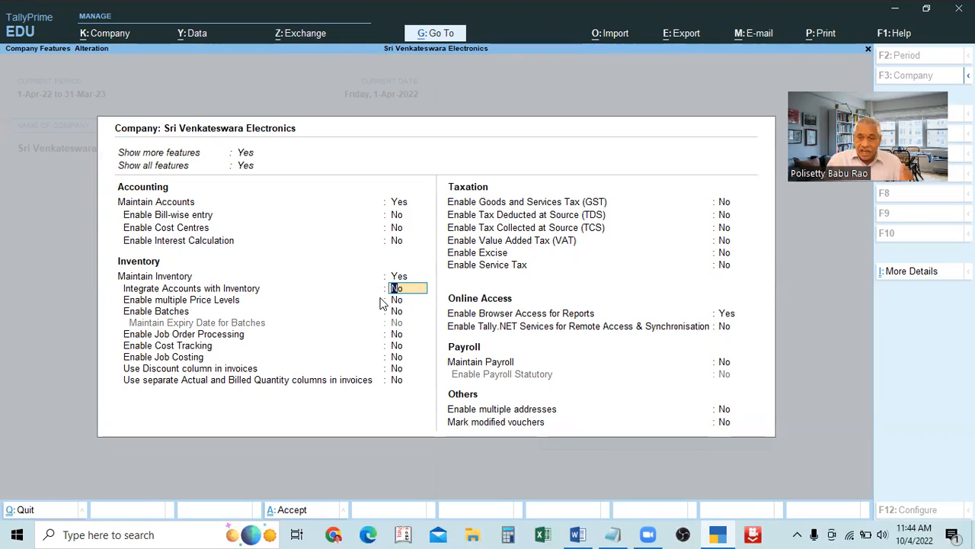
text(y)
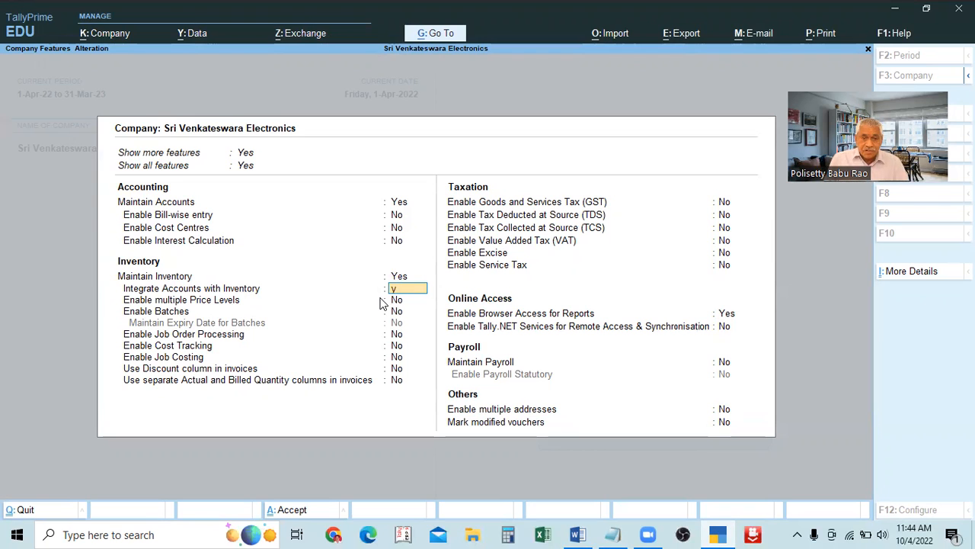
key(Return)
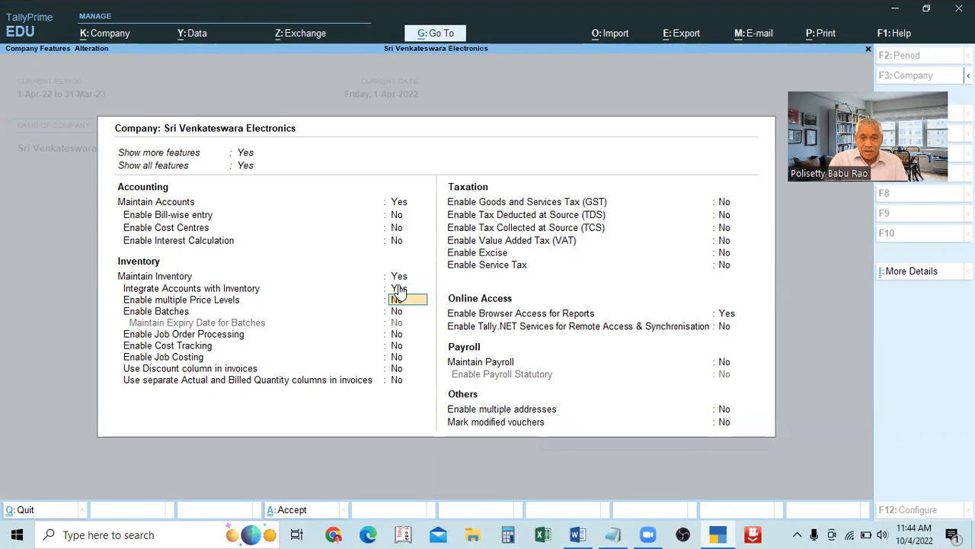
Step: Set Maintain Inventory back to No without saving the company features
key(Up)
key(Up)
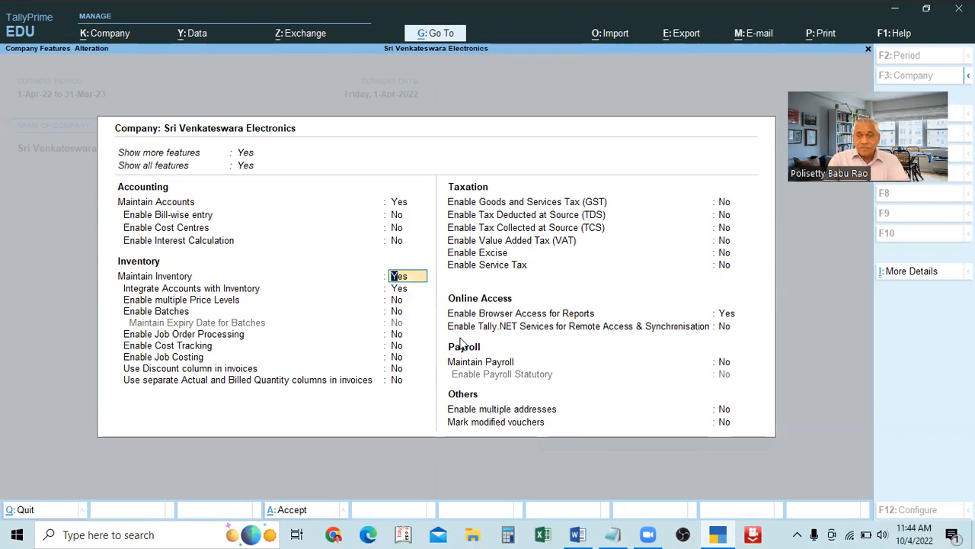
text(n)
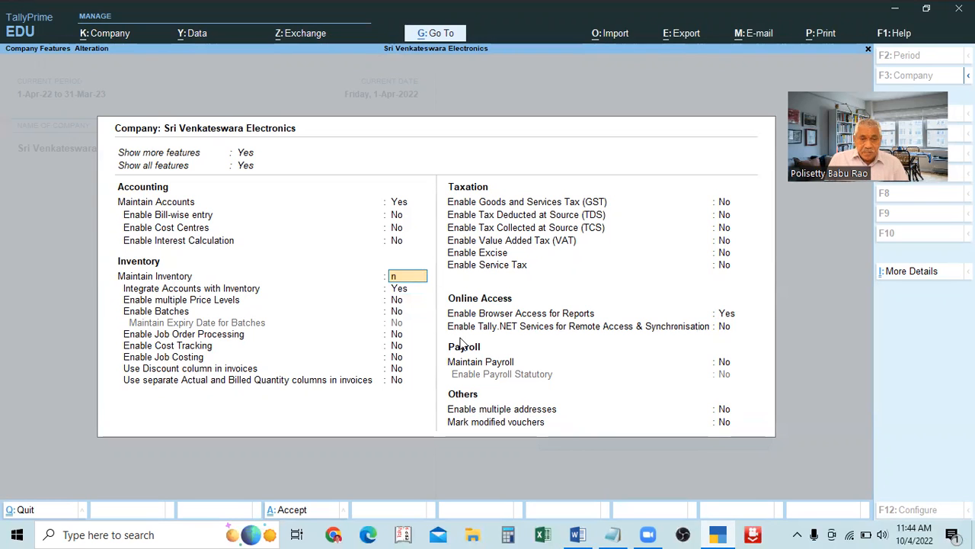
key(Return)
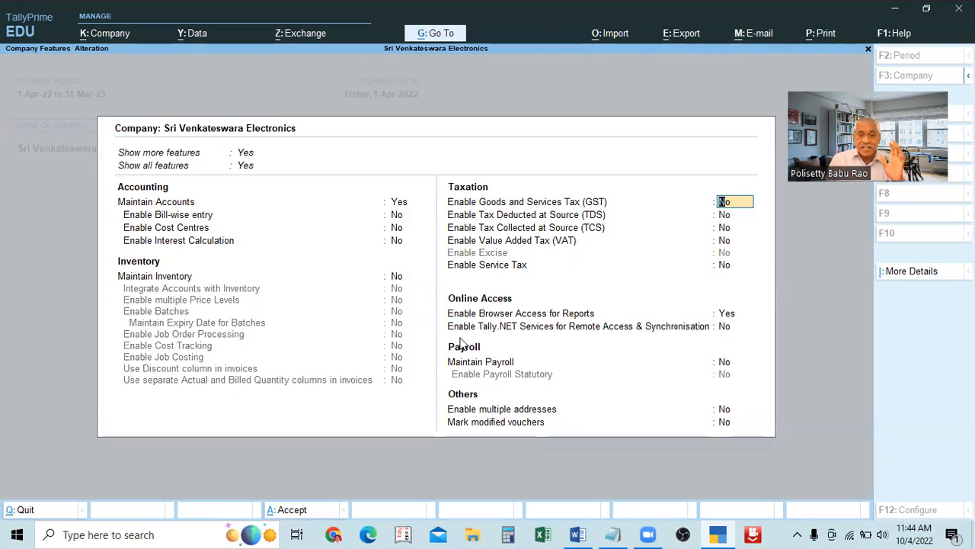
Step: Turn on Maintain Inventory and Integrate Accounts with Inventory again, and save the company features
click(396, 277)
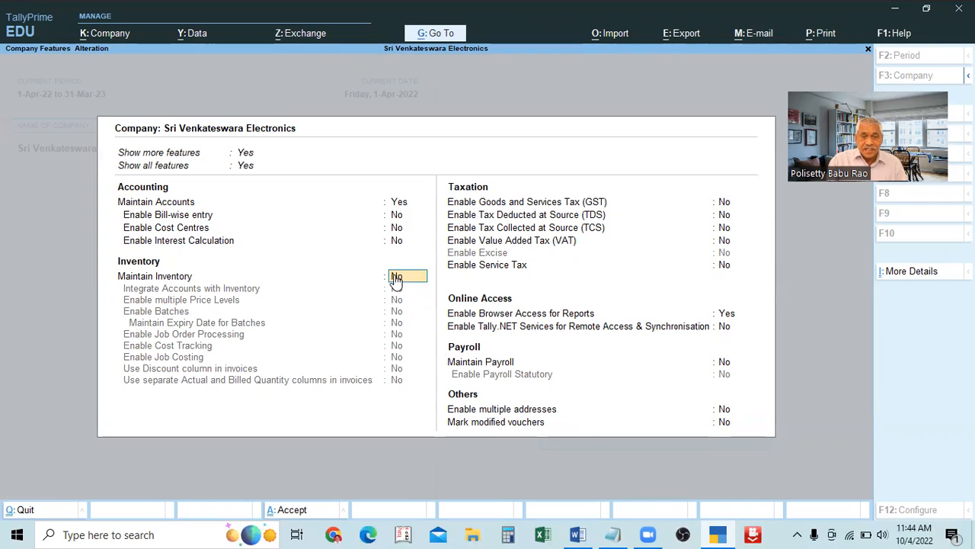
text(y)
key(Return)
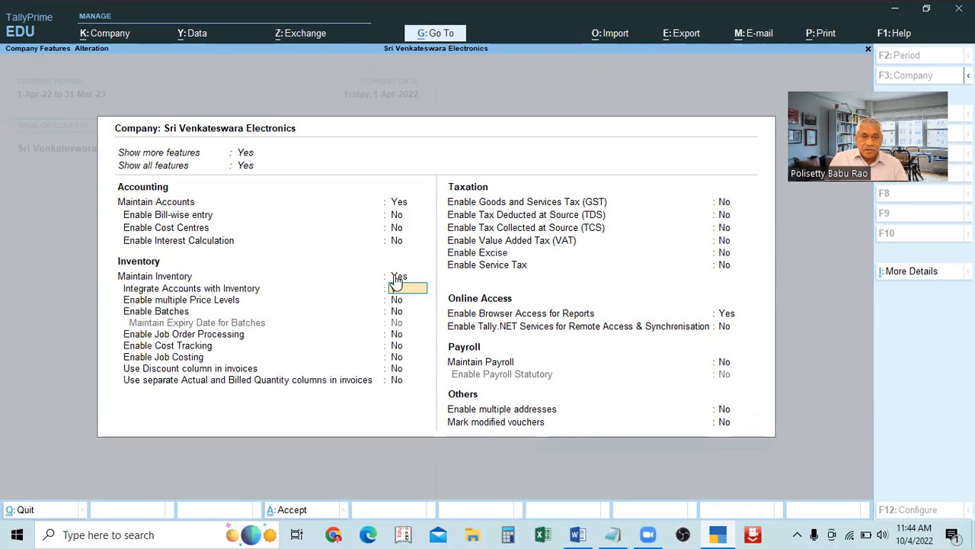
key(Return)
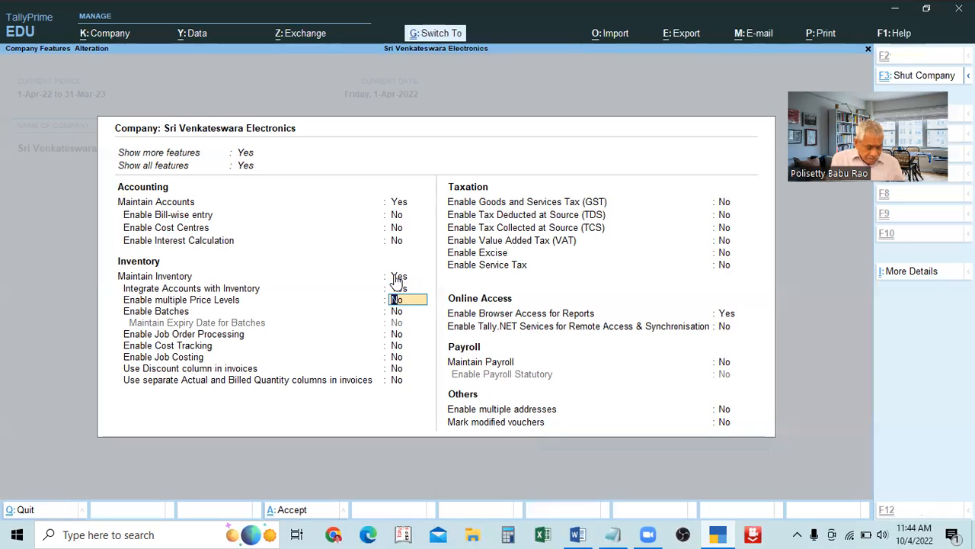
key(ctrl+a)
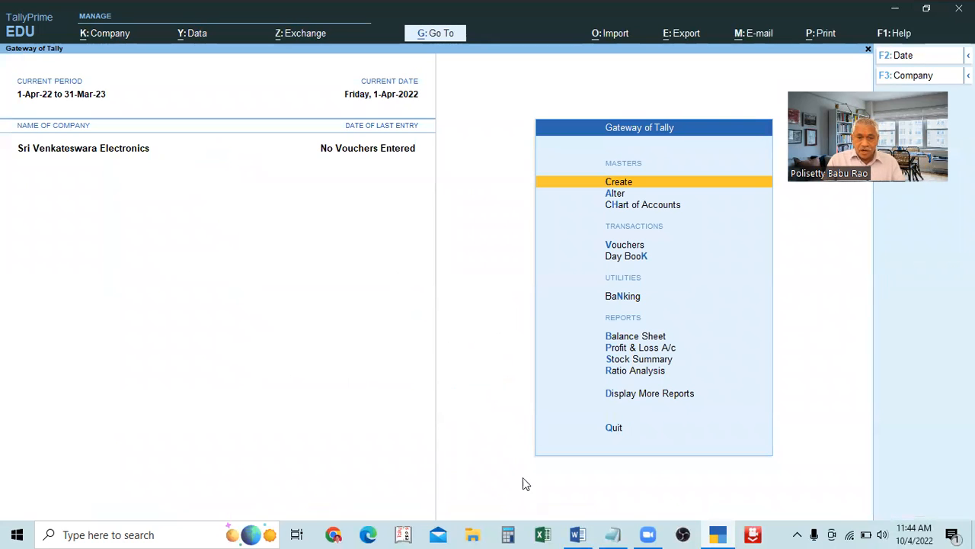
Step: Switch to the TALLY PRIME FULL SUBJECT document in Word, review topics 20 to 23, and return to TallyPrime
click(577, 534)
scroll(517, 415, down, 2)
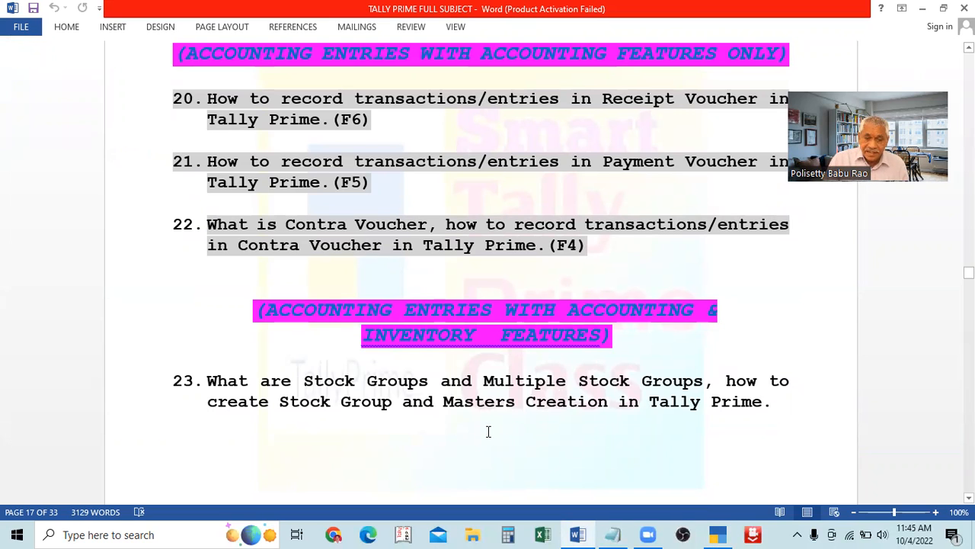
scroll(488, 431, up, 1)
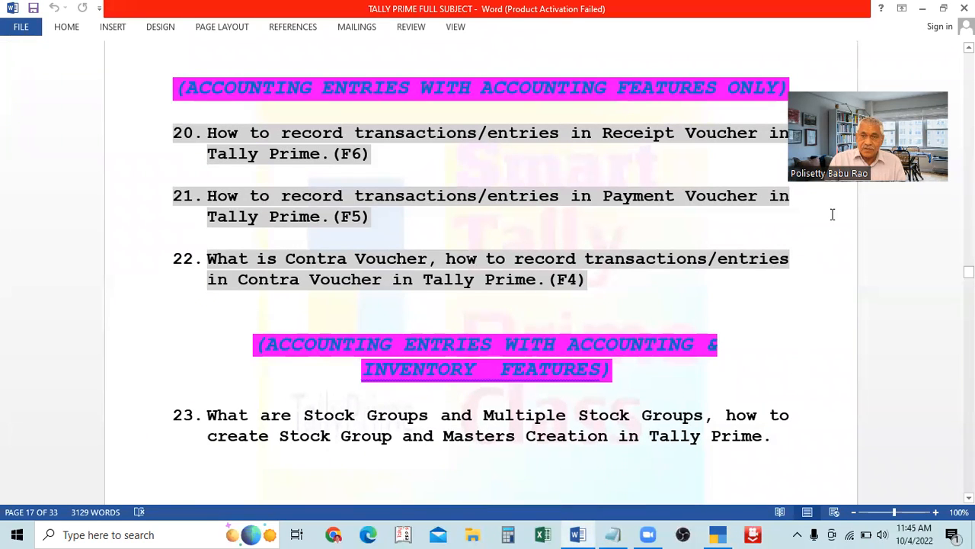
click(727, 532)
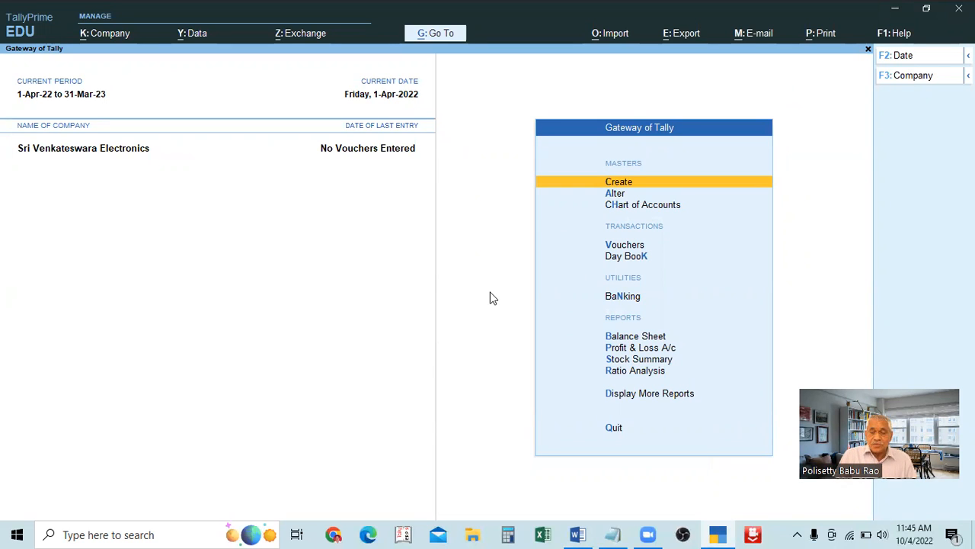
Step: Switch to the TALLY PRIME PROBLEMS notes in Notepad and review the voucher transactions of Problem # 1
click(614, 533)
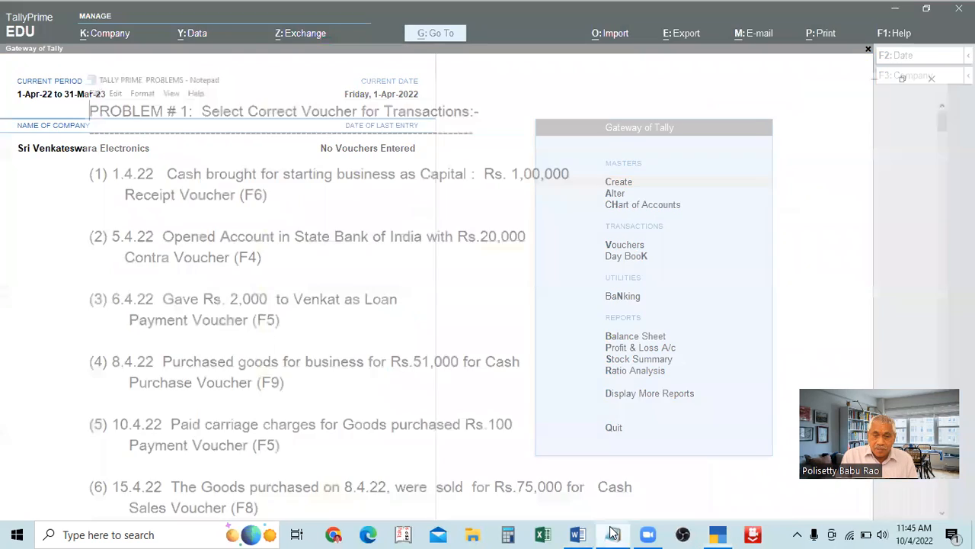
scroll(551, 349, down, 7)
scroll(551, 348, up, 7)
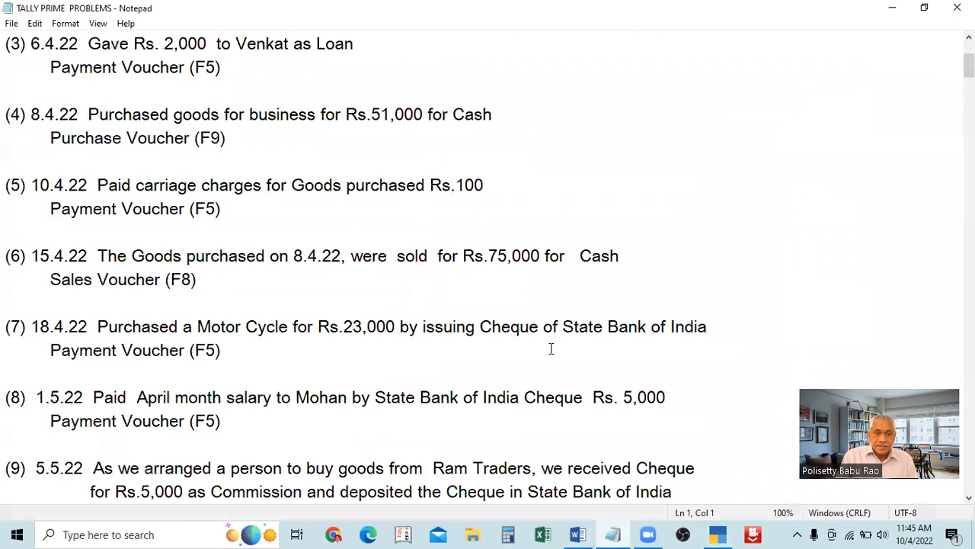
click(611, 533)
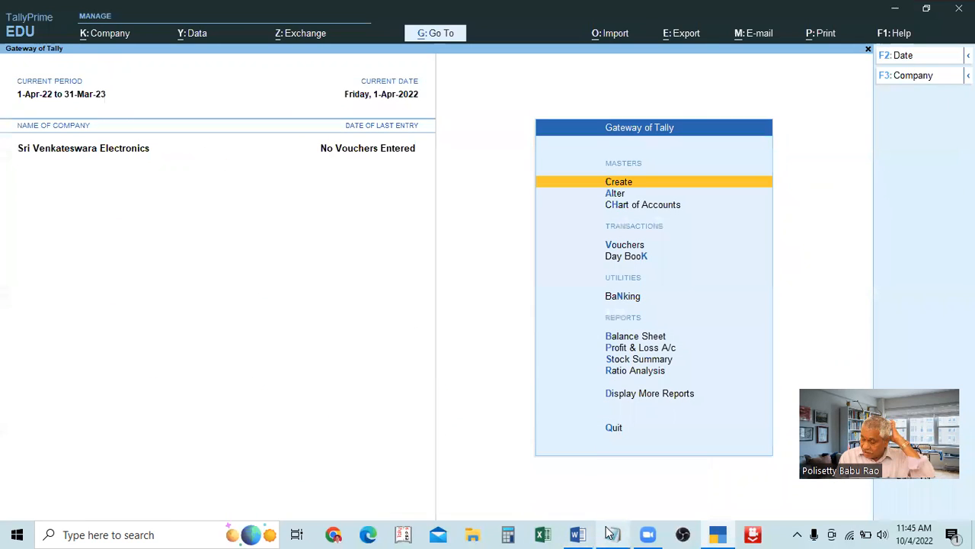
click(611, 533)
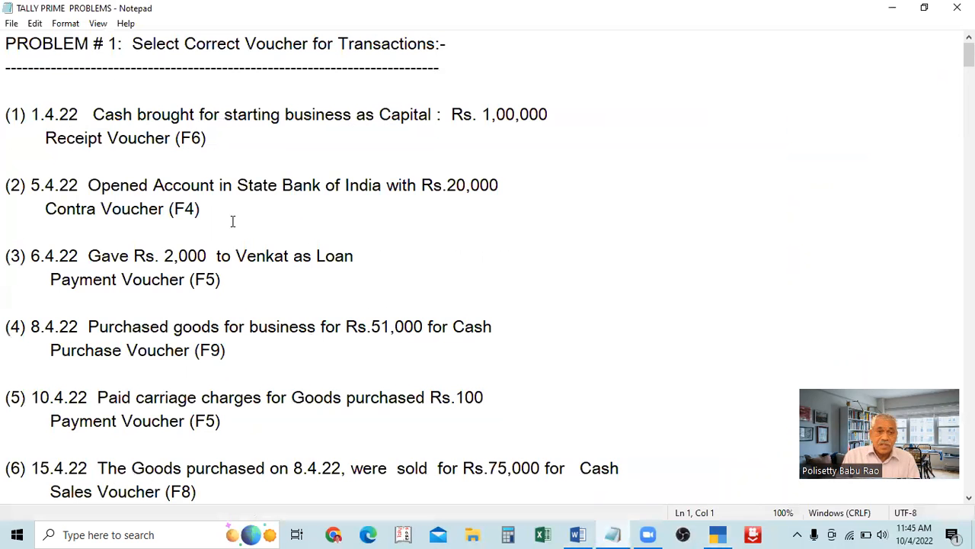
scroll(220, 229, down, 2)
scroll(368, 188, up, 2)
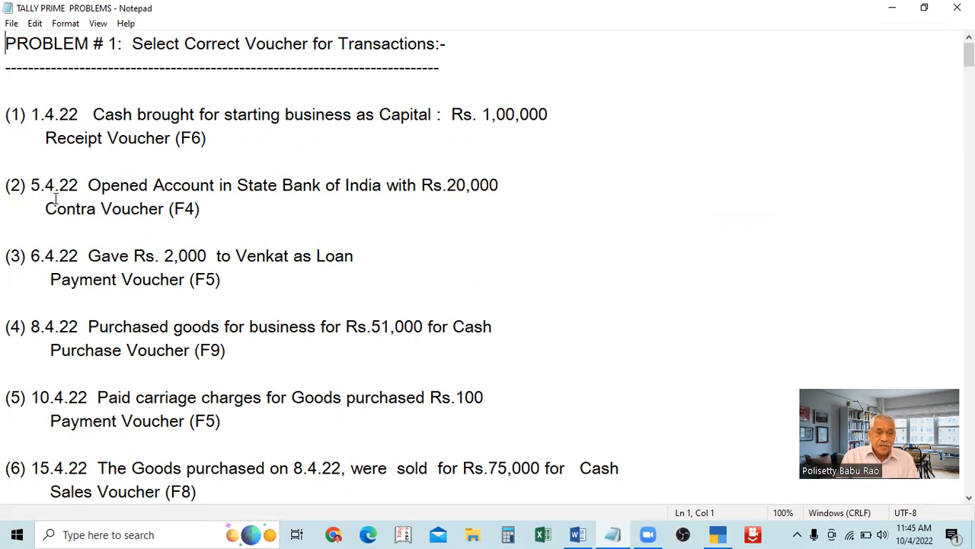
scroll(71, 297, down, 1)
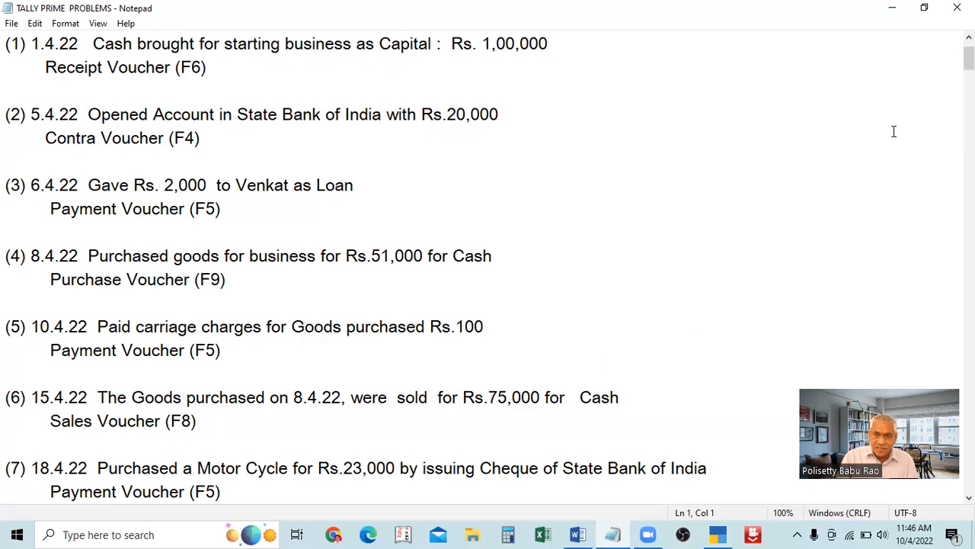
click(892, 7)
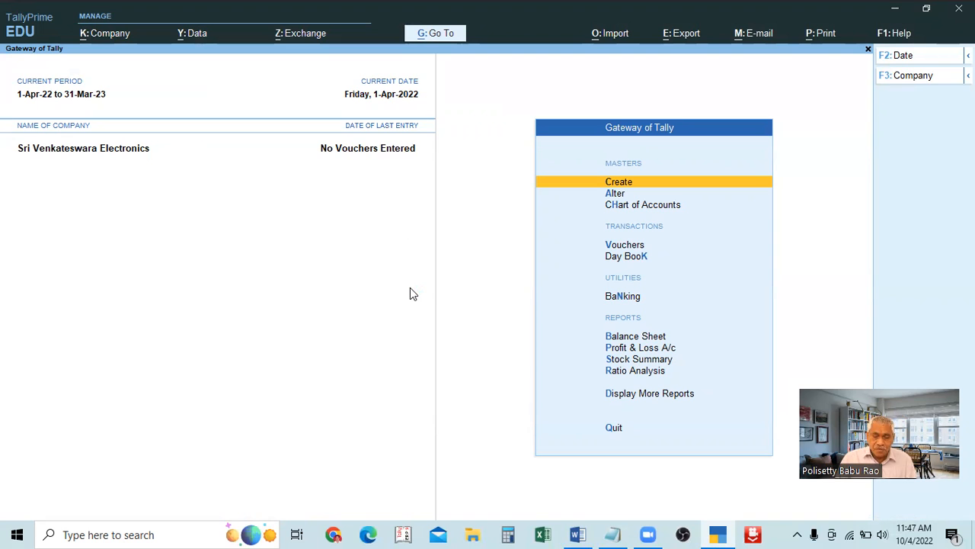
Step: Reopen the TALLY PRIME PROBLEMS notes and examine the stock group hierarchy under Problem # 7 (Purchase Voucher)
click(614, 534)
key(Page_Down)
key(Page_Down)
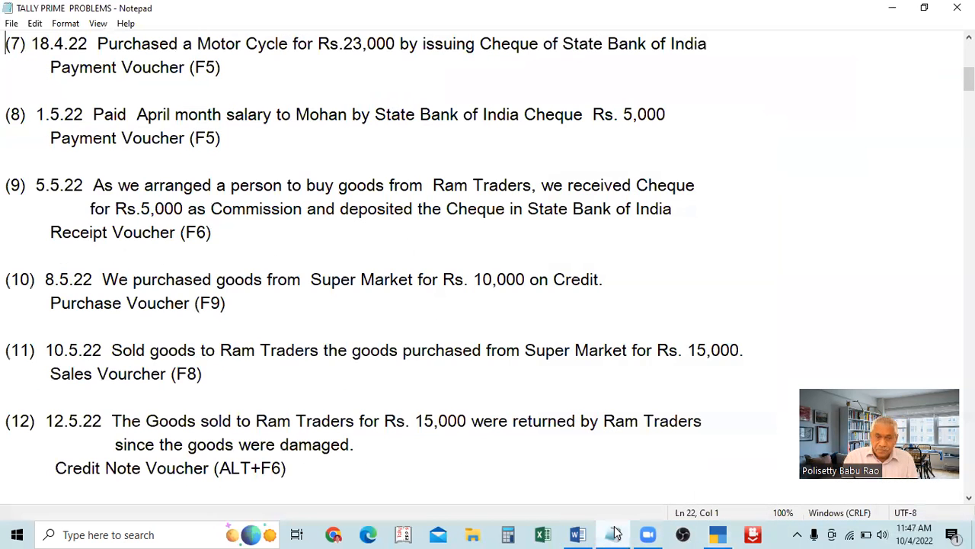
scroll(695, 480, down, 15)
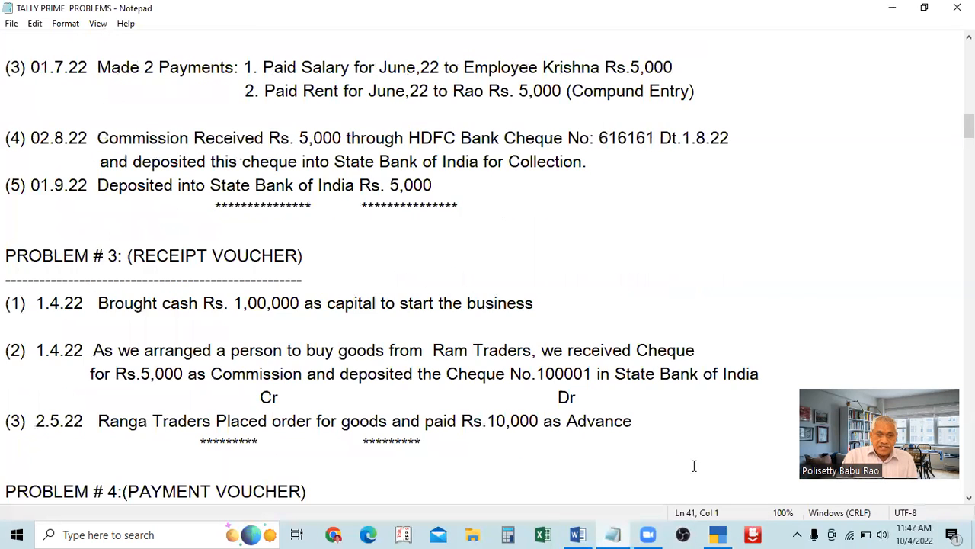
scroll(700, 467, down, 8)
scroll(698, 465, up, 3)
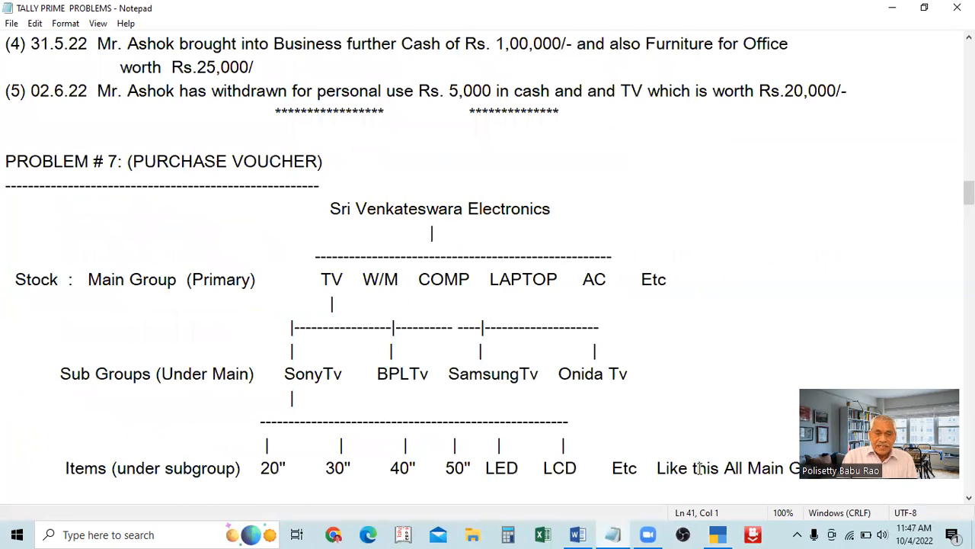
scroll(454, 414, down, 1)
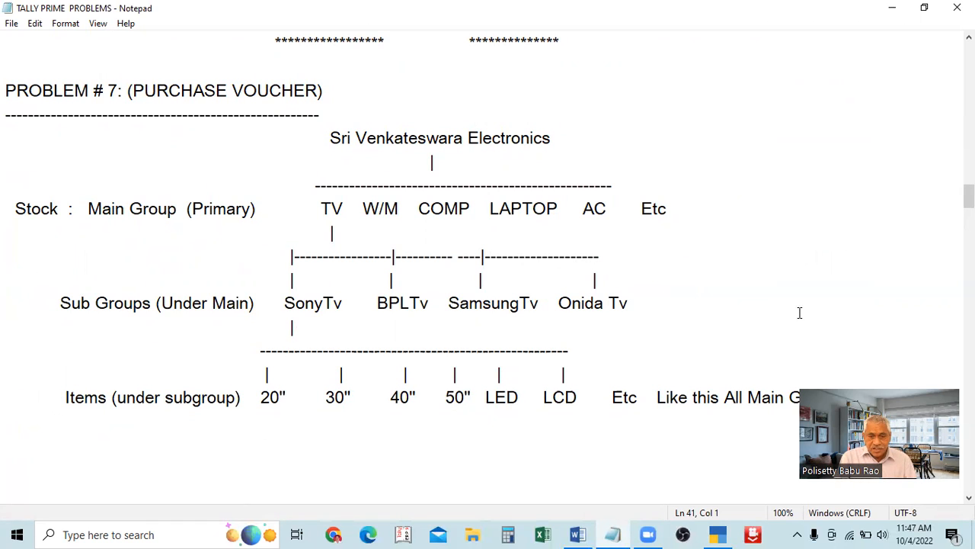
scroll(784, 392, down, 1)
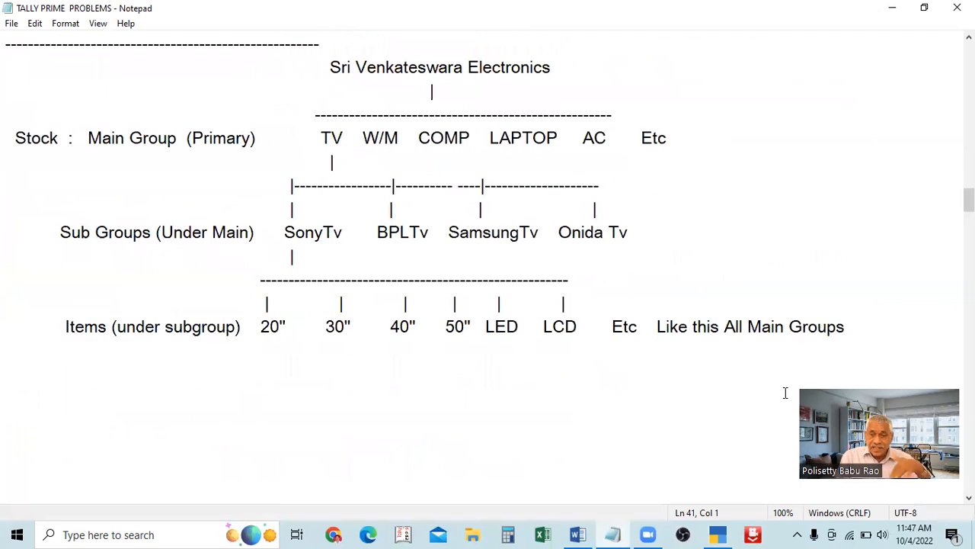
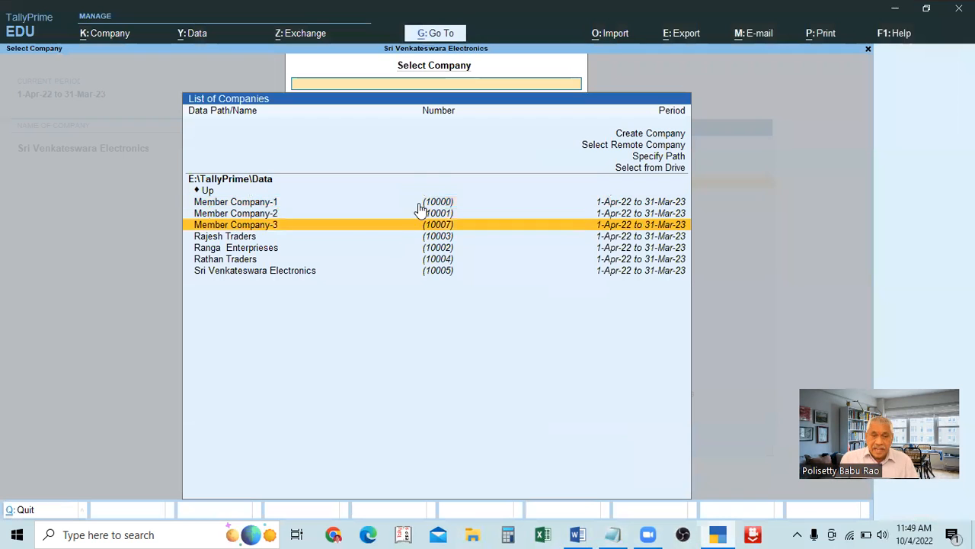
Step: Leave the company selection, go to the desktop and run the Cursor Highlighter 2.2 script from the MouseHighliter folder
key(Return)
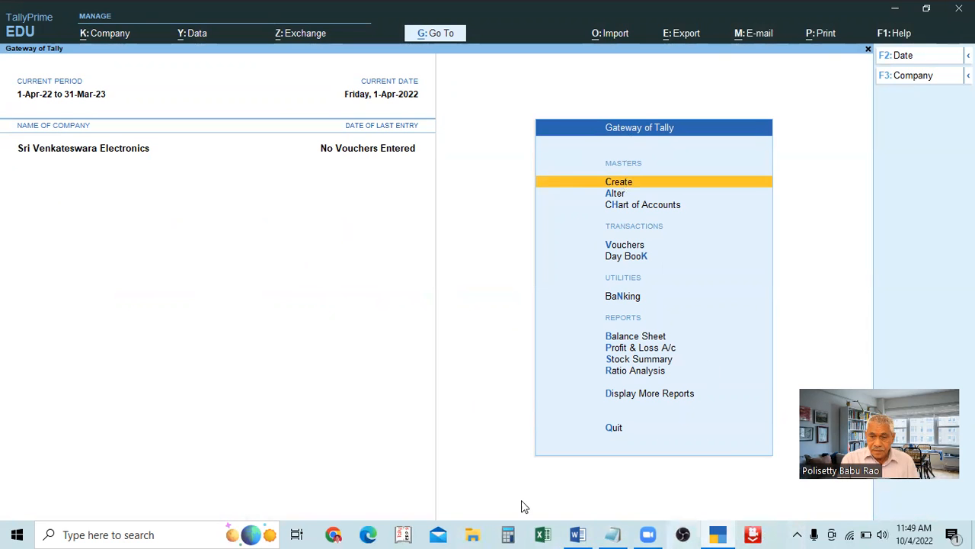
click(894, 10)
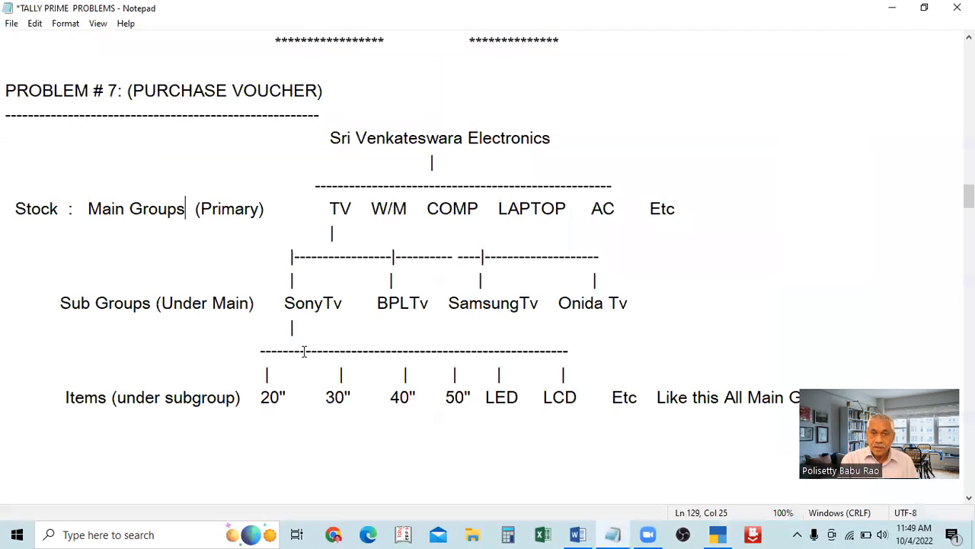
click(892, 8)
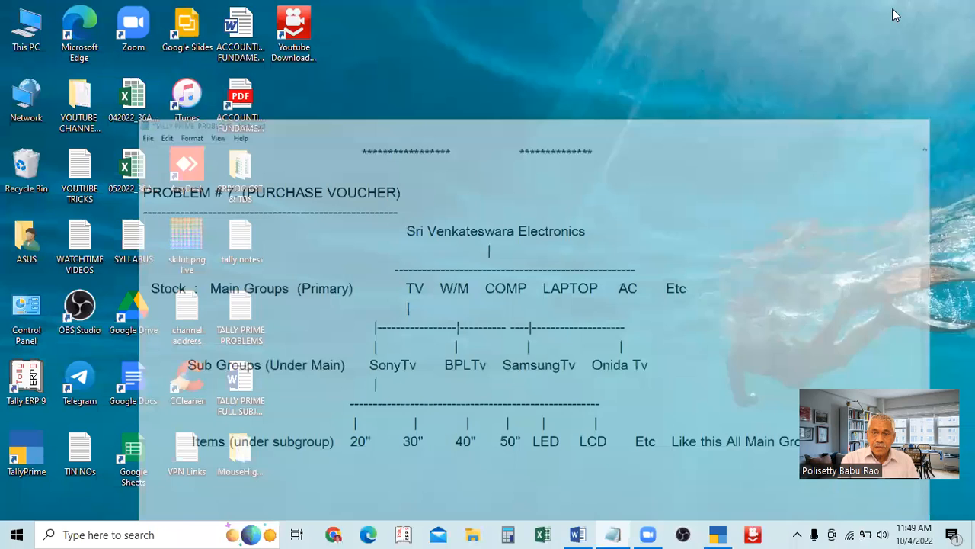
double_click(242, 440)
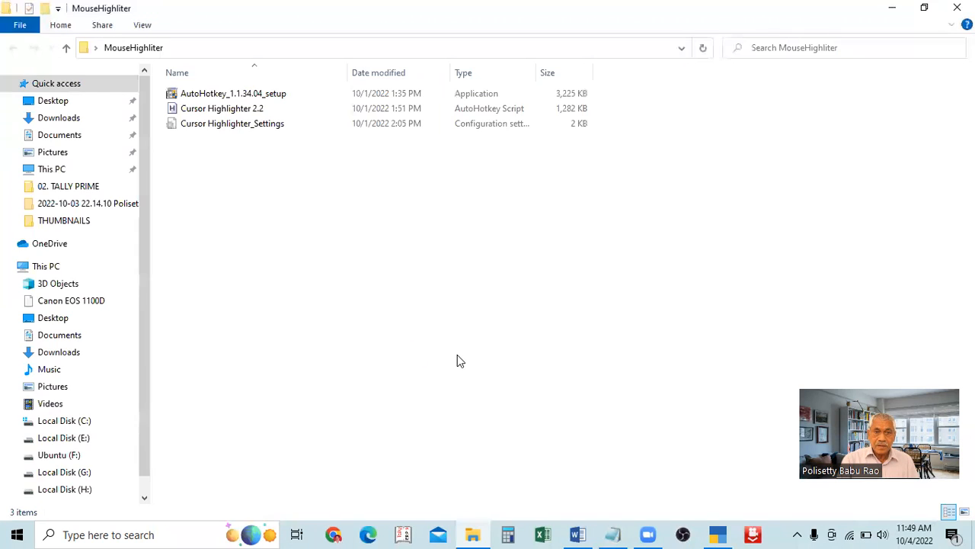
click(228, 108)
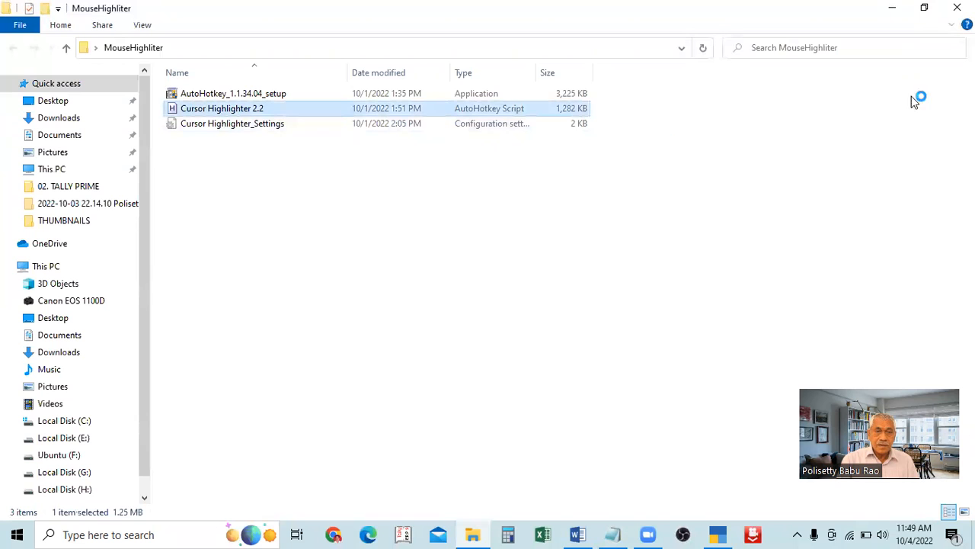
Step: Close the MouseHighliter folder, return to TallyPrime and show the pen-shaped cursor over the Gateway of Tally
click(954, 7)
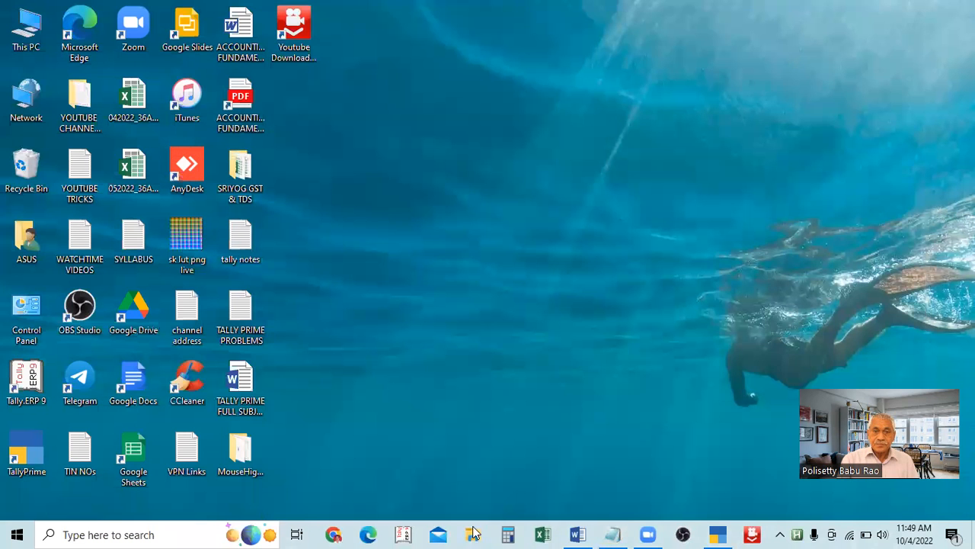
click(717, 534)
key(ctrl+F12)
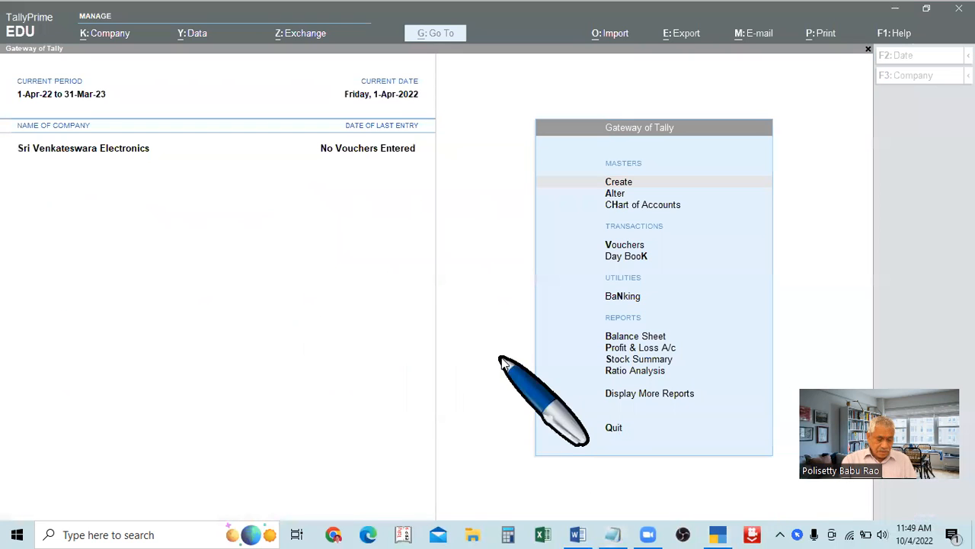
click(511, 229)
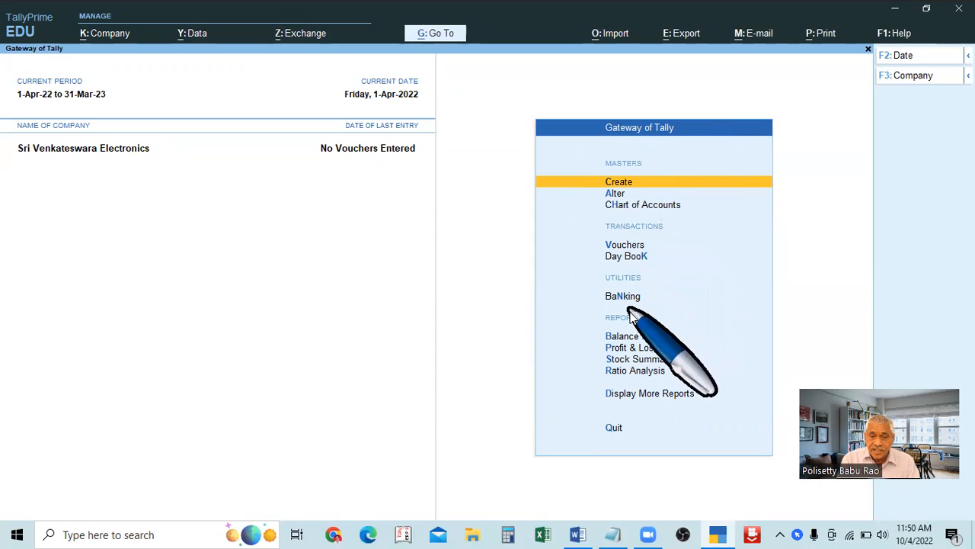
Step: View the master types available for alteration and for creation, and return to the Gateway of Tally
click(621, 195)
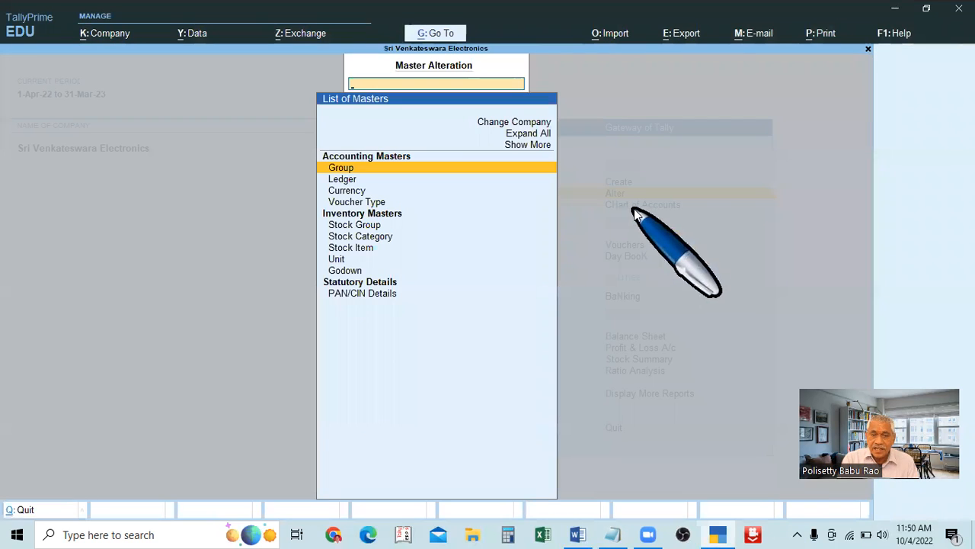
key(Escape)
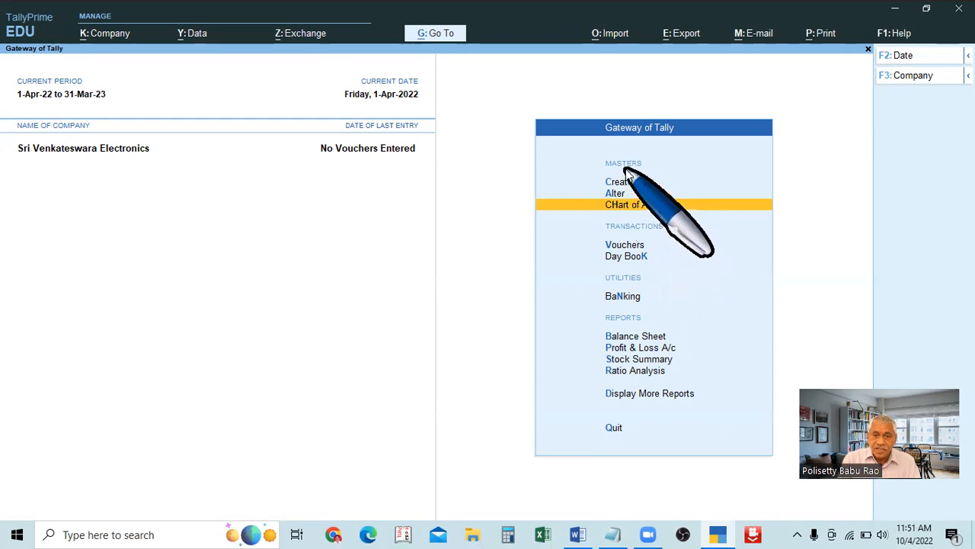
click(626, 183)
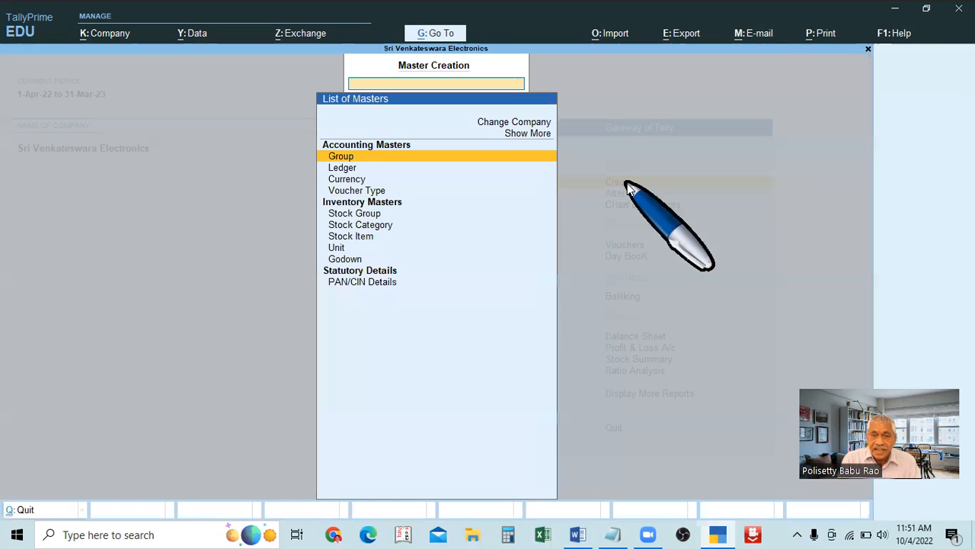
key(Escape)
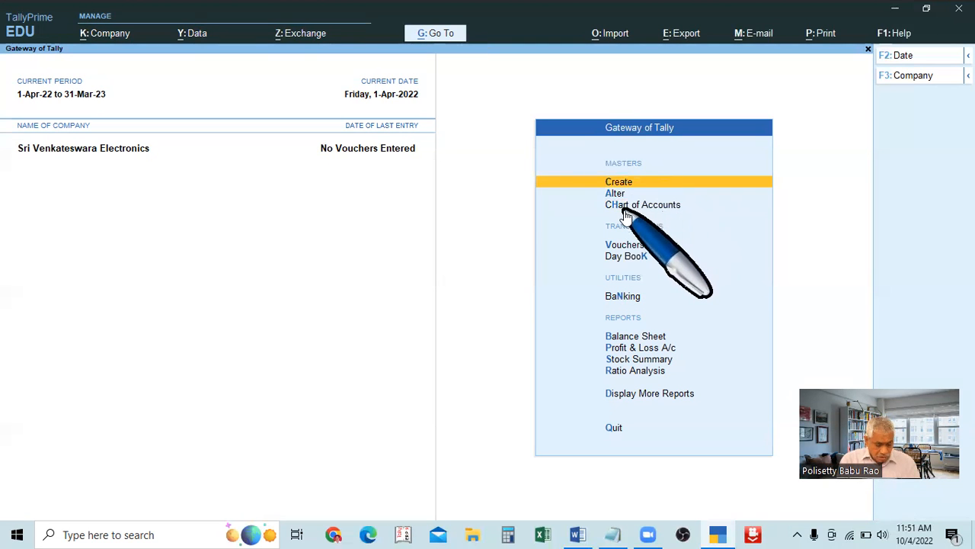
Step: Change the pen cursor to the yellow circle highlight and review the Problem # 7 stock group hierarchy in the Notepad notes
key(ctrl+F1)
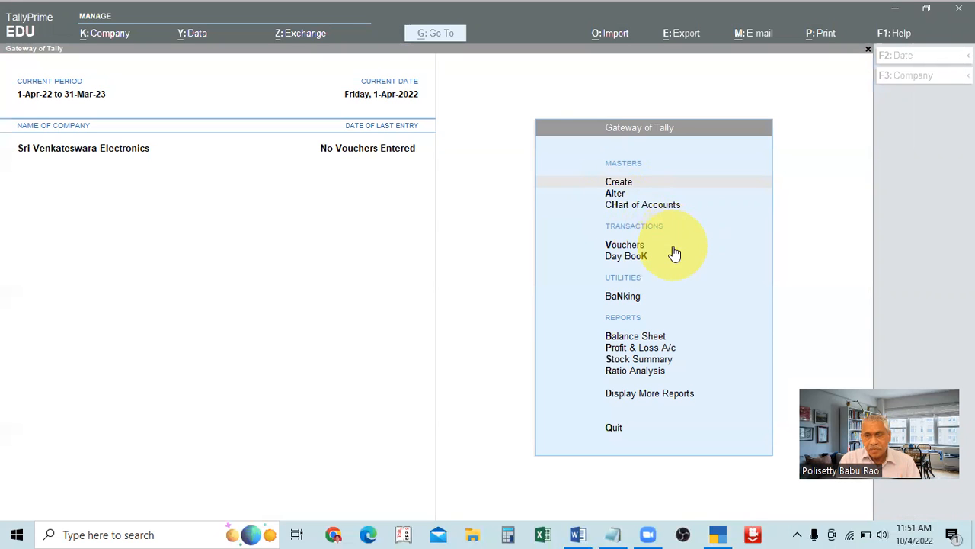
click(511, 272)
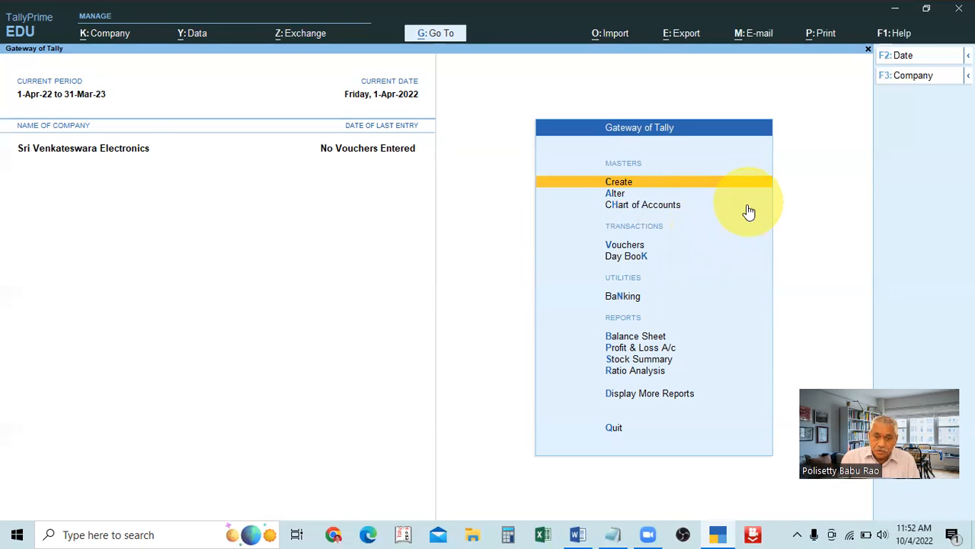
click(614, 534)
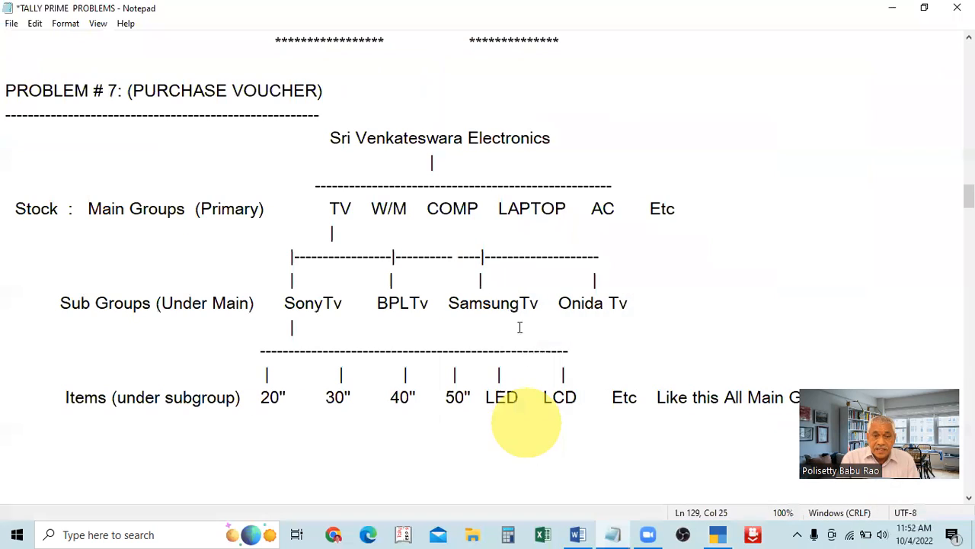
click(613, 533)
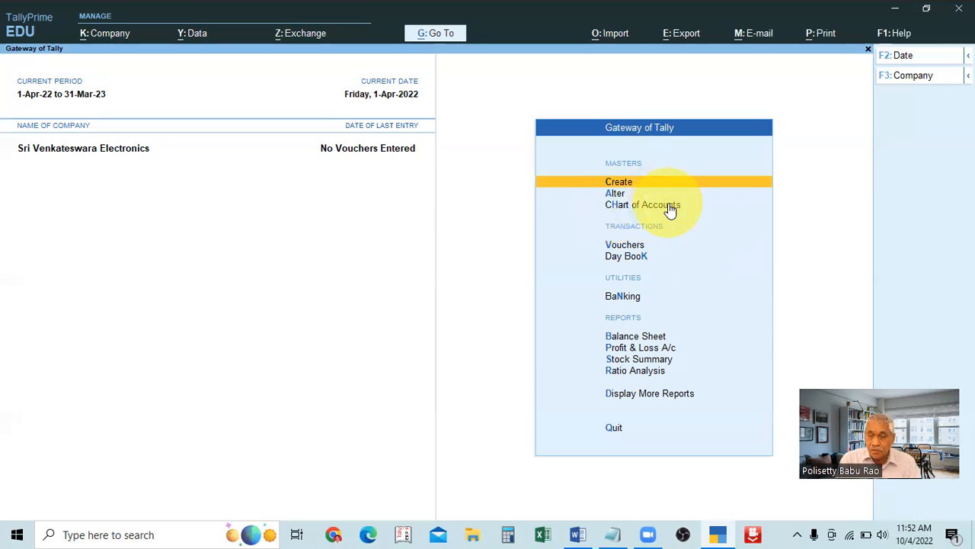
click(631, 185)
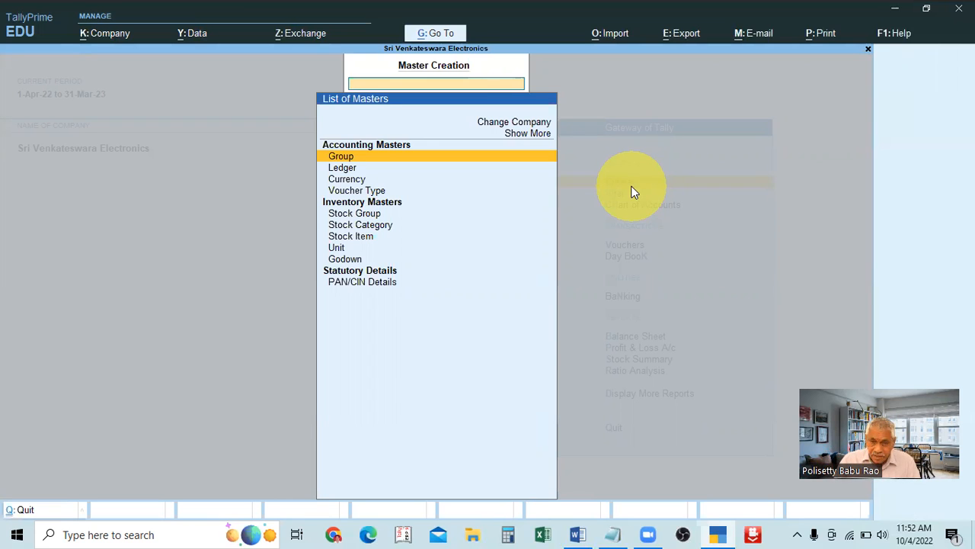
click(353, 216)
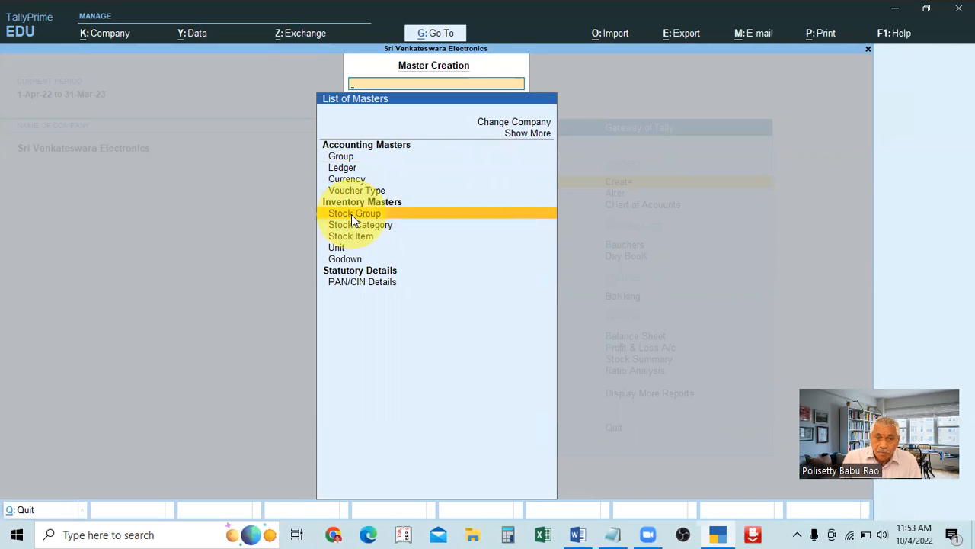
click(352, 217)
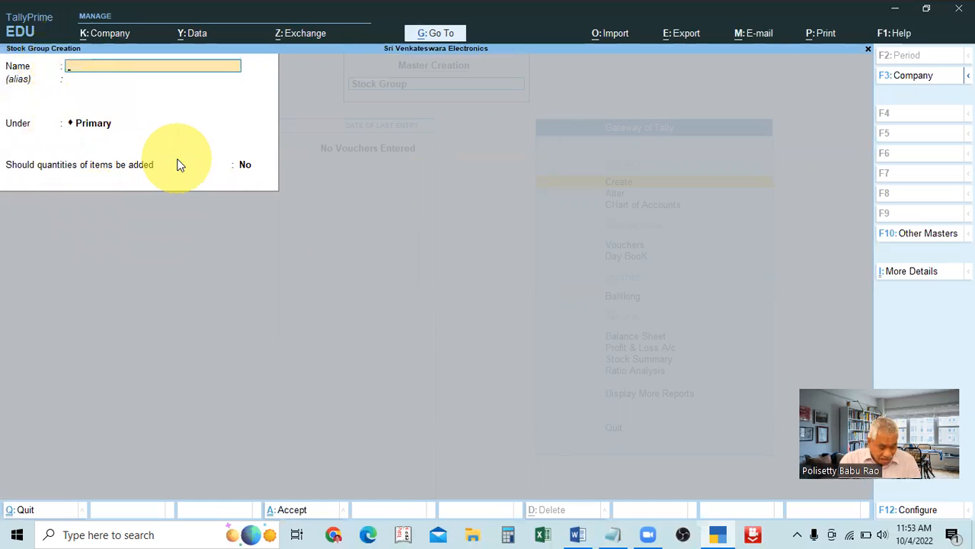
key(Escape)
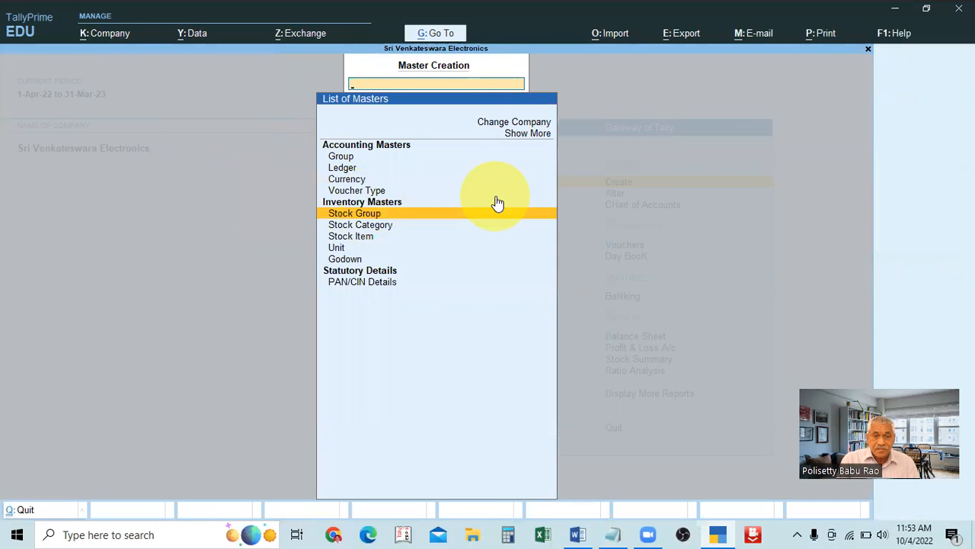
key(Escape)
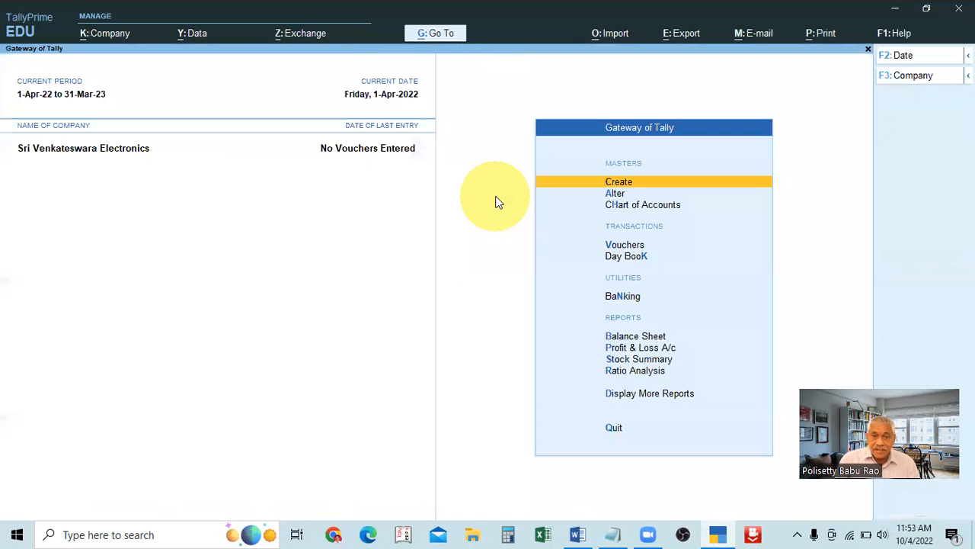
Step: Open a blank stock group creation form and check the main group TV in the TALLY PRIME PROBLEMS notes
key(Return)
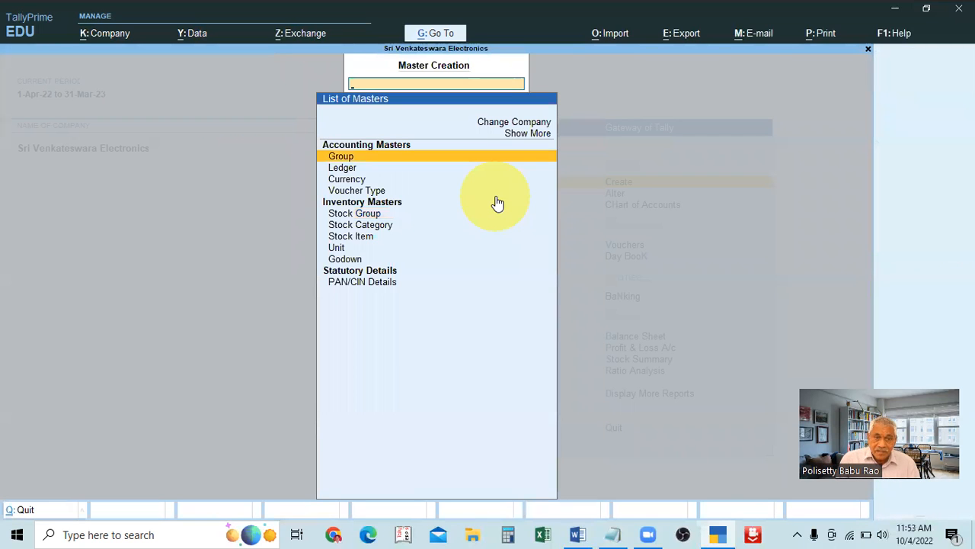
click(376, 219)
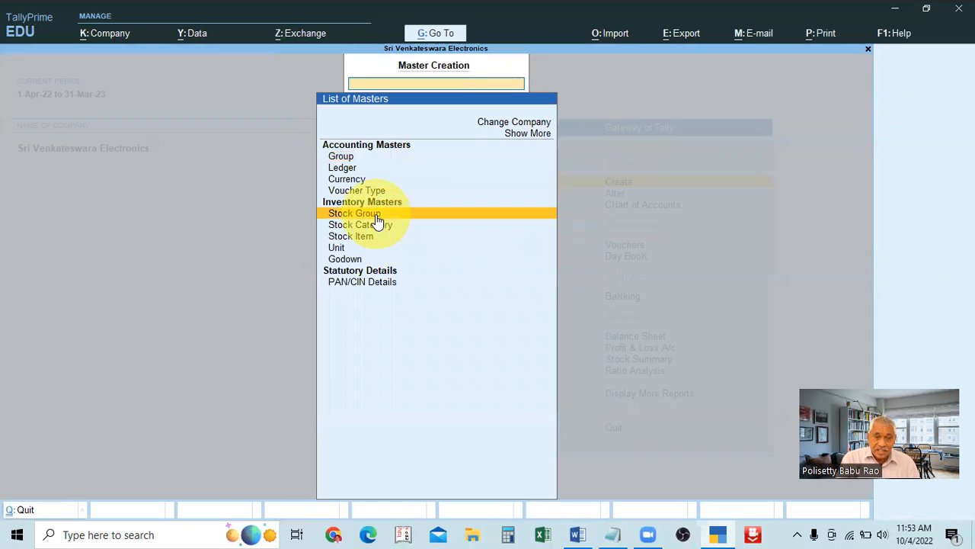
click(375, 214)
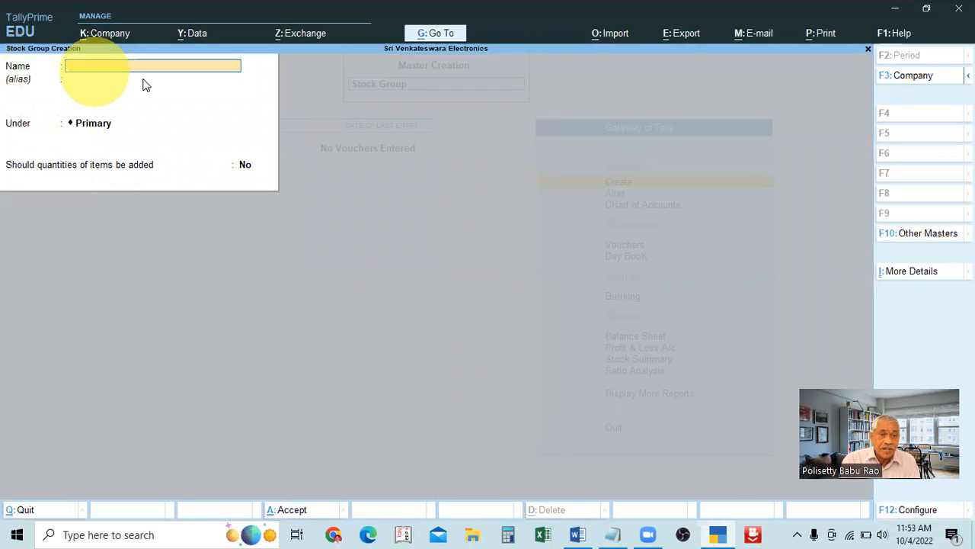
click(612, 535)
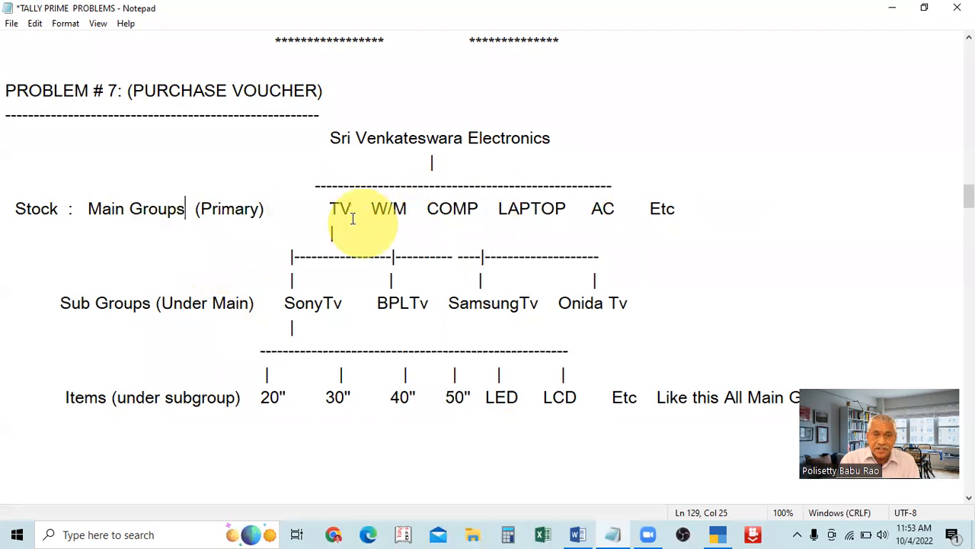
drag(328, 208, 352, 207)
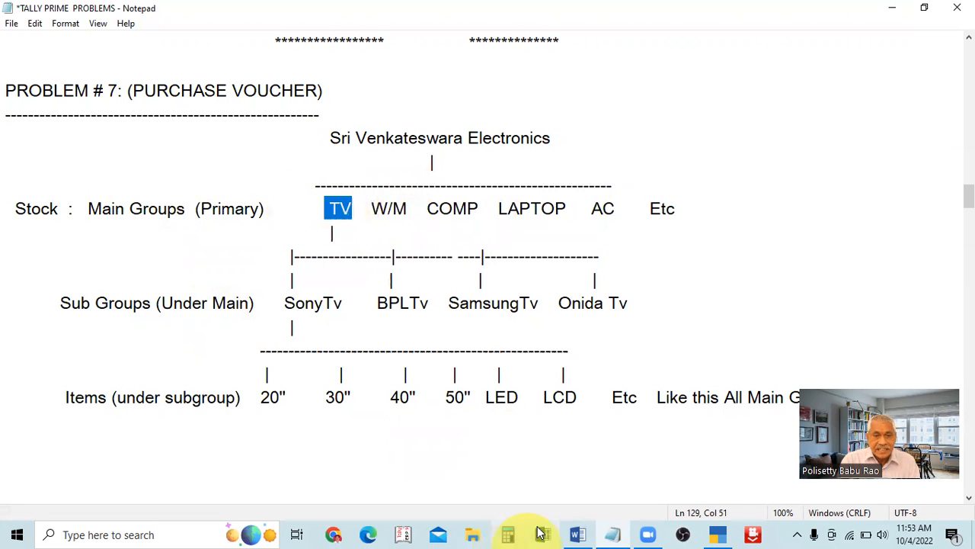
click(716, 534)
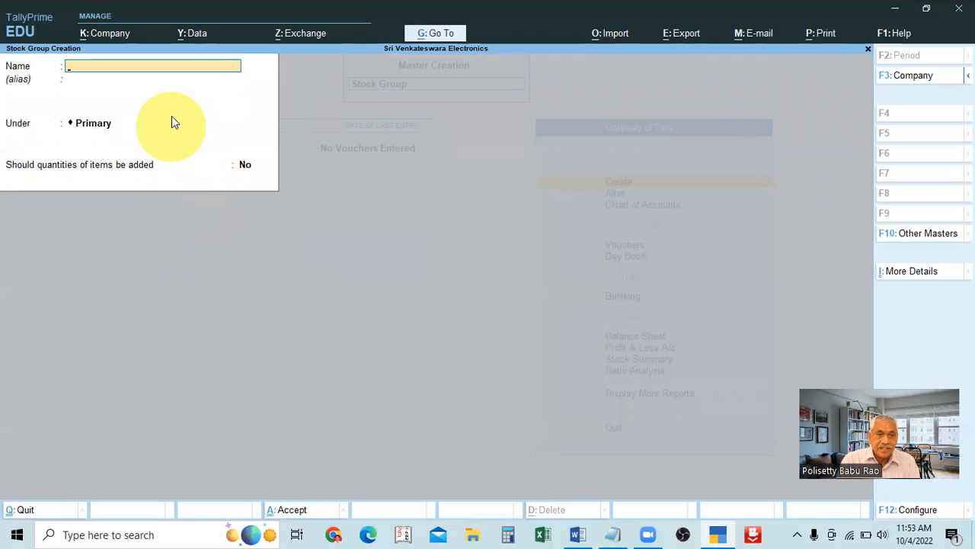
Step: Try to create a stock group named TV under Primary
text(TV)
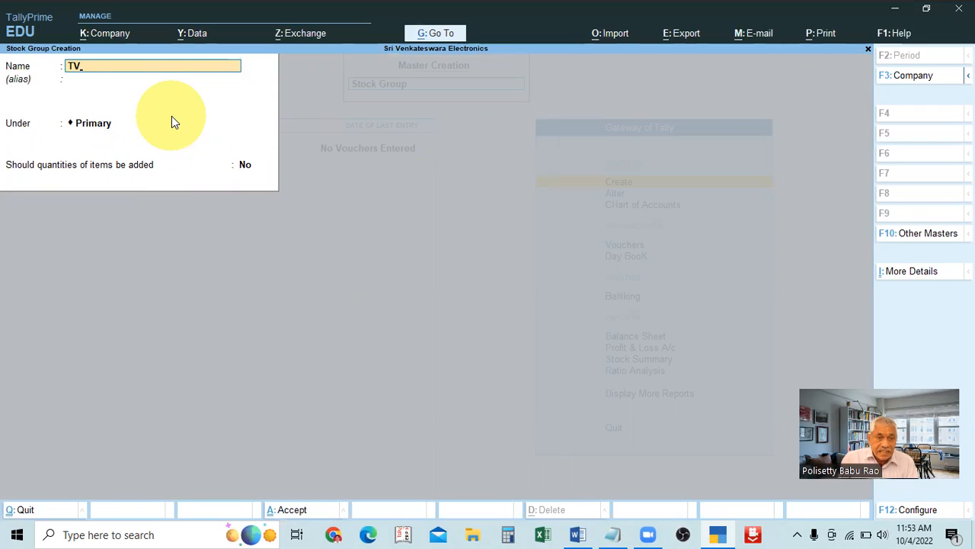
key(Return)
key(Escape)
key(Return)
key(Escape)
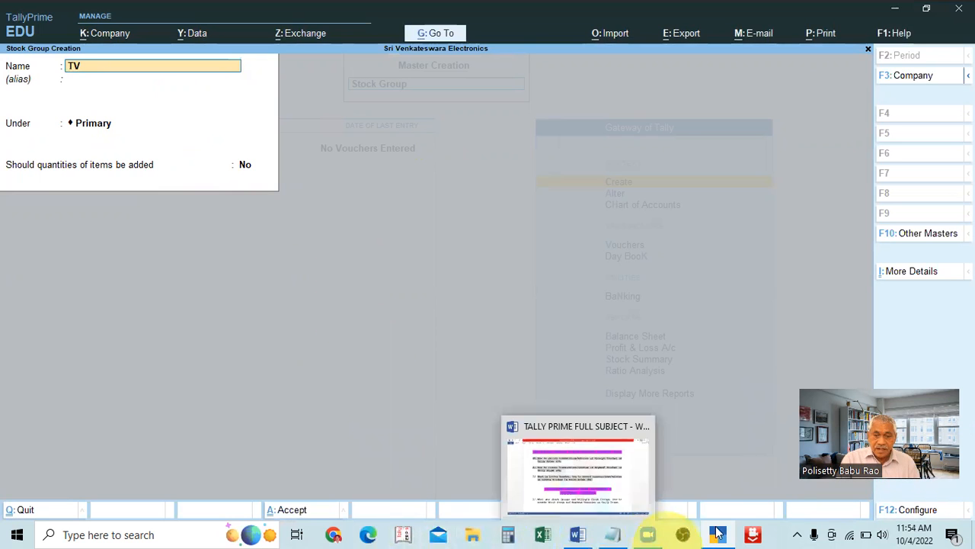
key(BackSpace)
key(Escape)
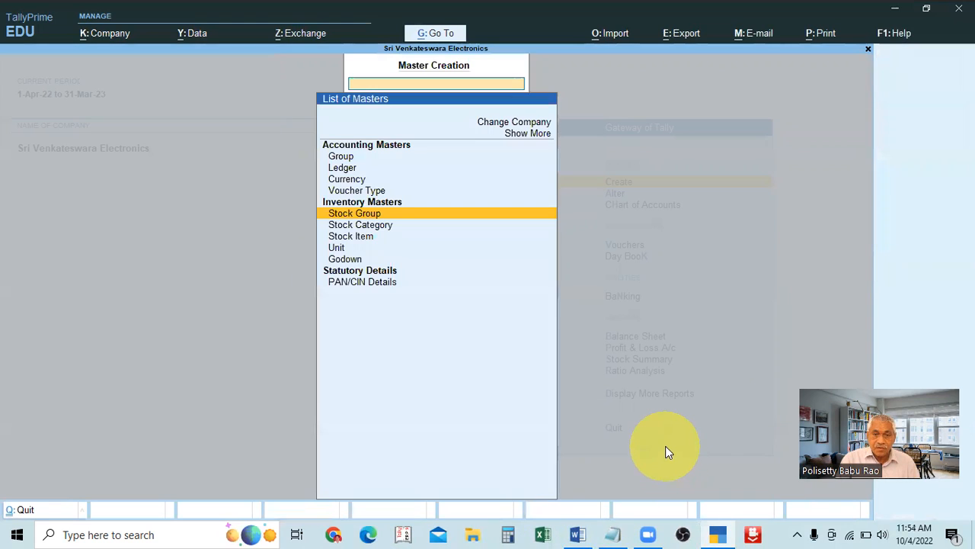
key(Up)
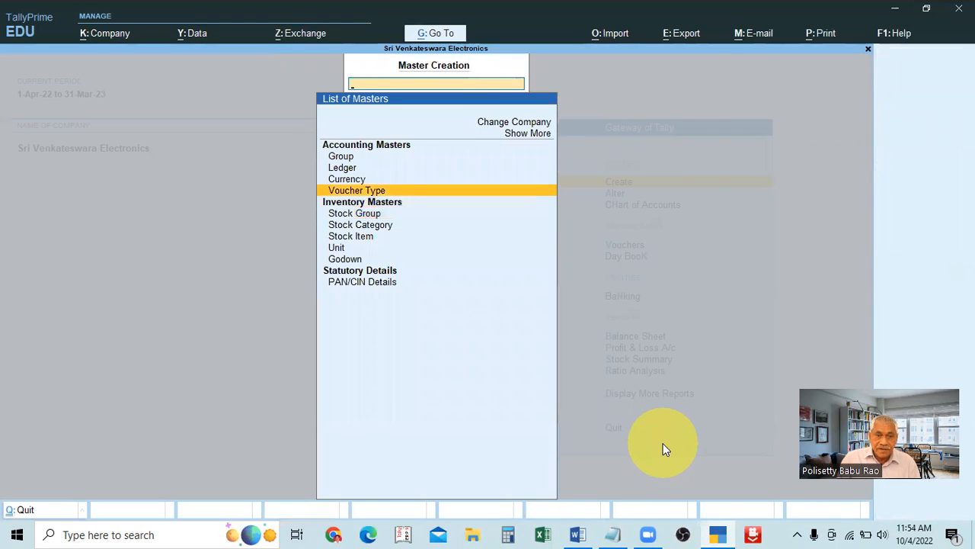
key(Return)
key(Escape)
key(Escape)
Step: Open the list of stock groups in the chart of accounts
key(Down)
key(Down)
key(Return)
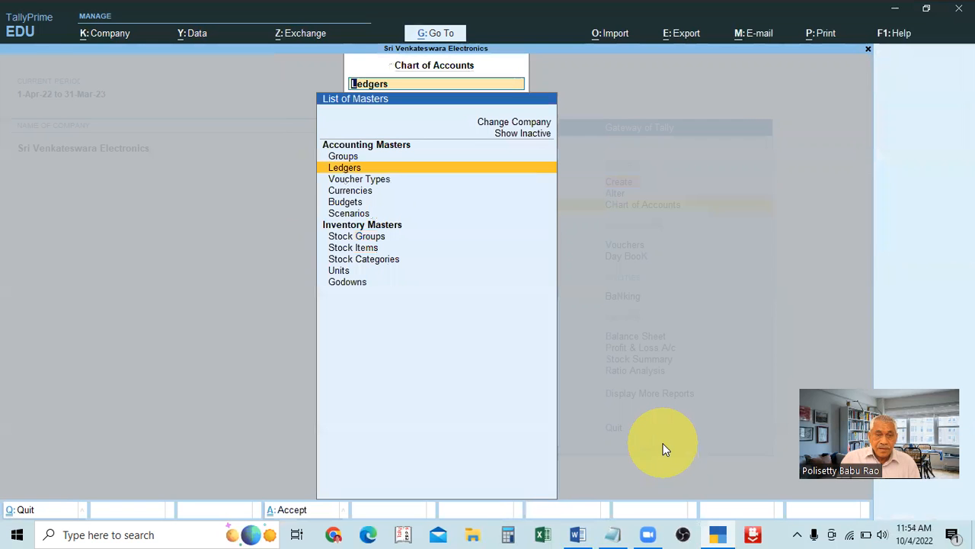
key(Down)
key(Down)
key(Down)
key(Down)
key(Down)
key(Return)
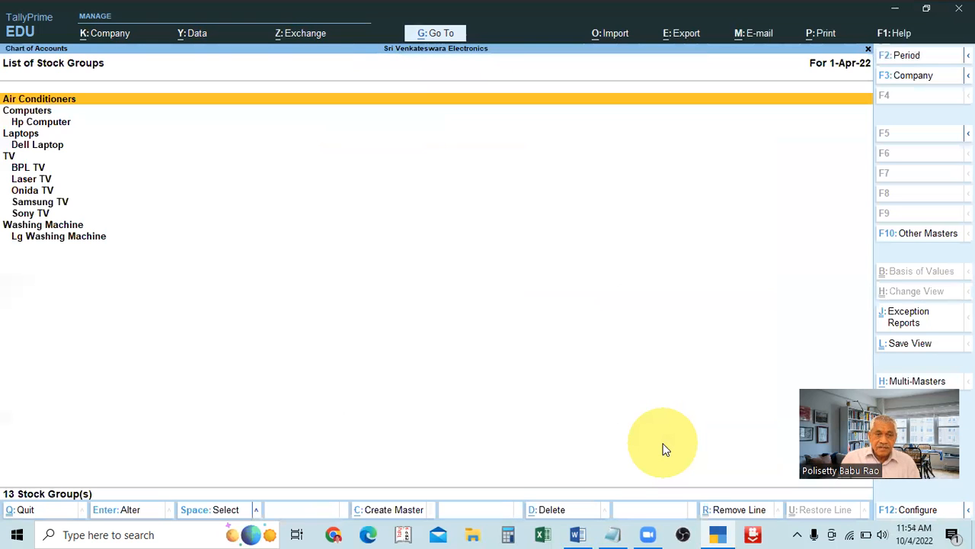
Step: Delete the Air Conditioners stock group
key(Return)
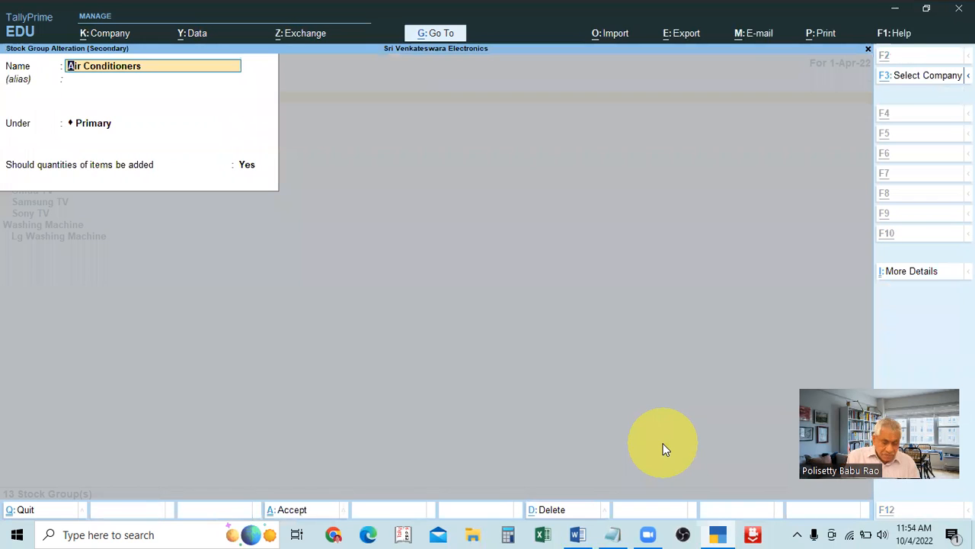
key(alt+d)
key(y)
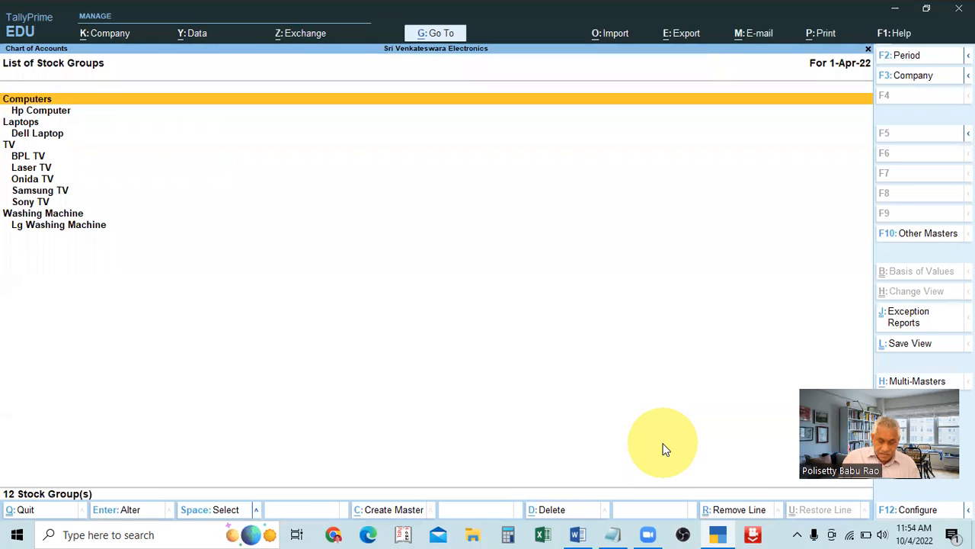
Step: Delete the Hp Computer subgroup under Computers
key(Down)
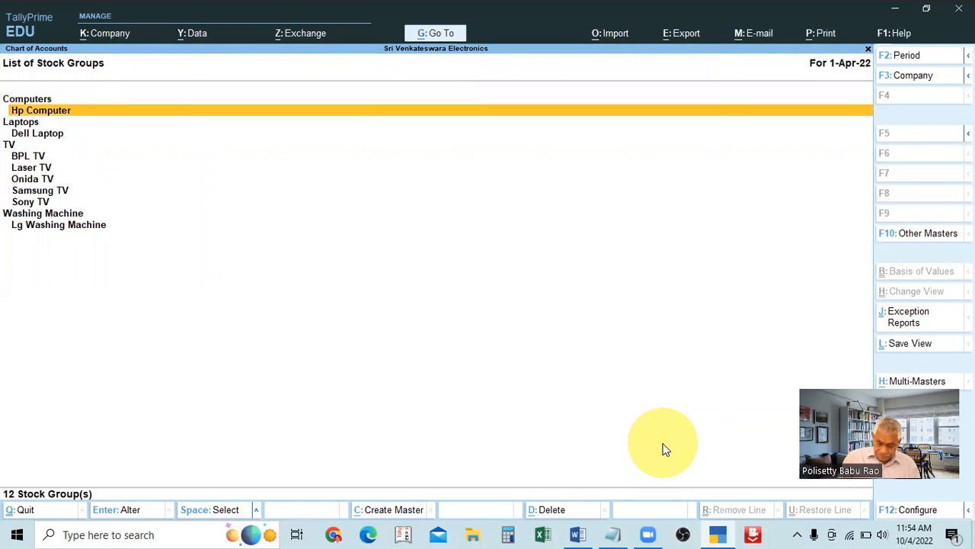
key(Return)
key(alt+d)
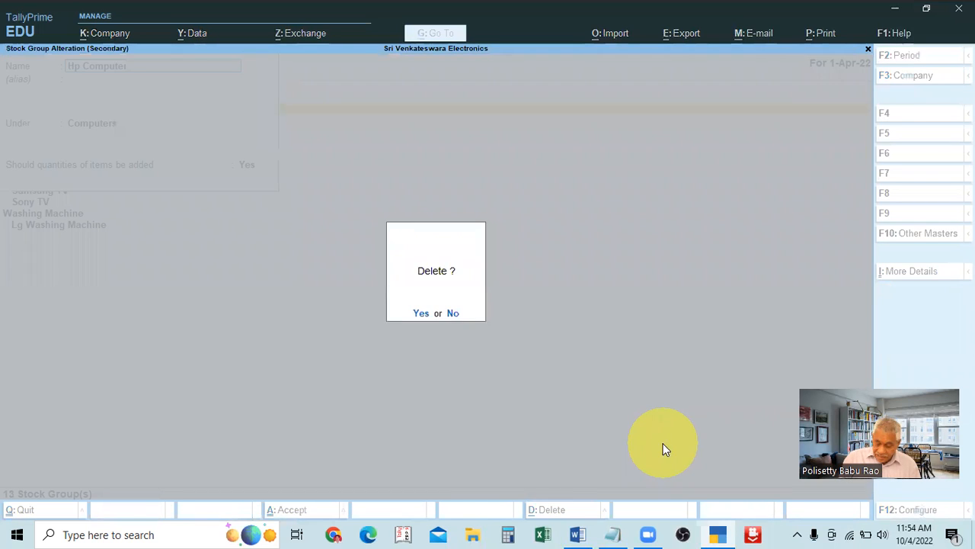
key(y)
key(Return)
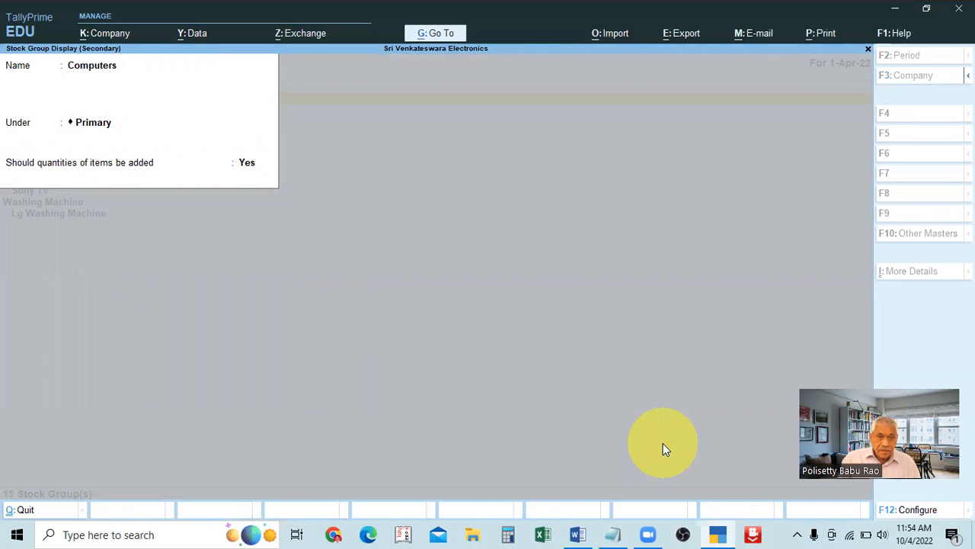
key(Escape)
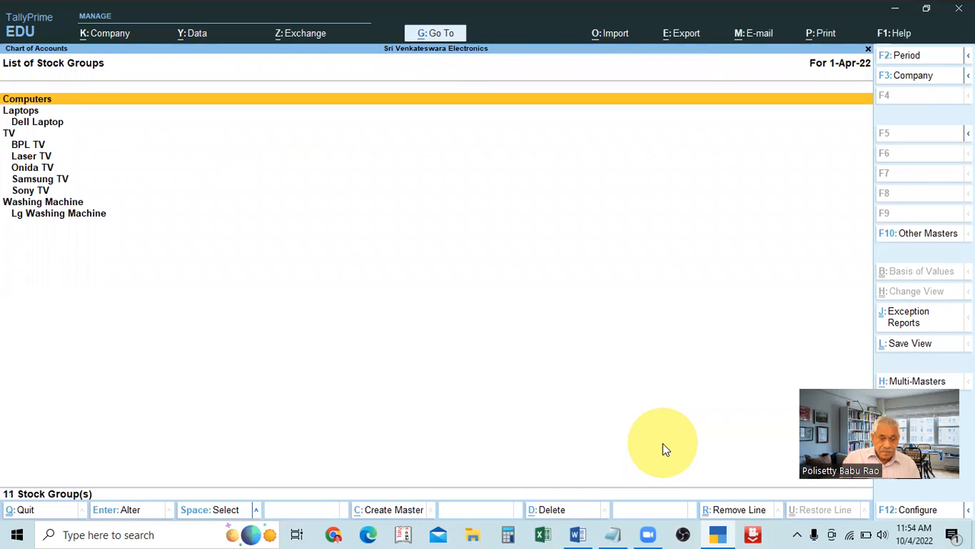
Step: Delete the Computers stock group and return to the list of stock groups
key(Return)
key(alt+d)
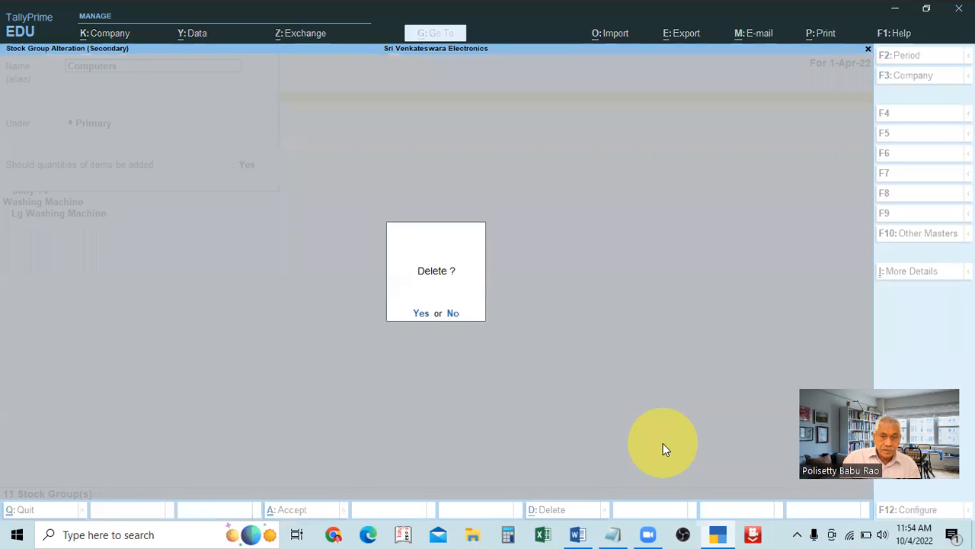
key(Return)
key(Return)
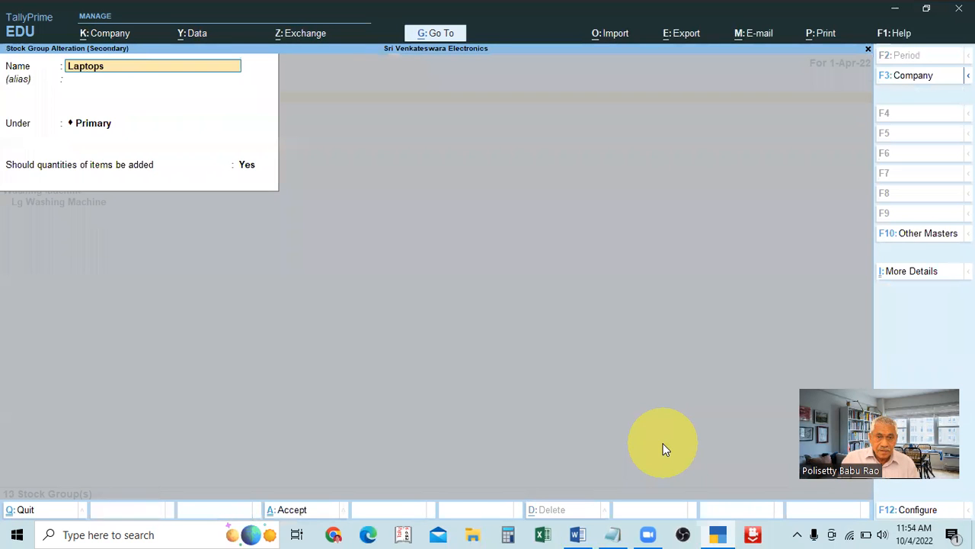
key(Escape)
key(Escape)
key(Return)
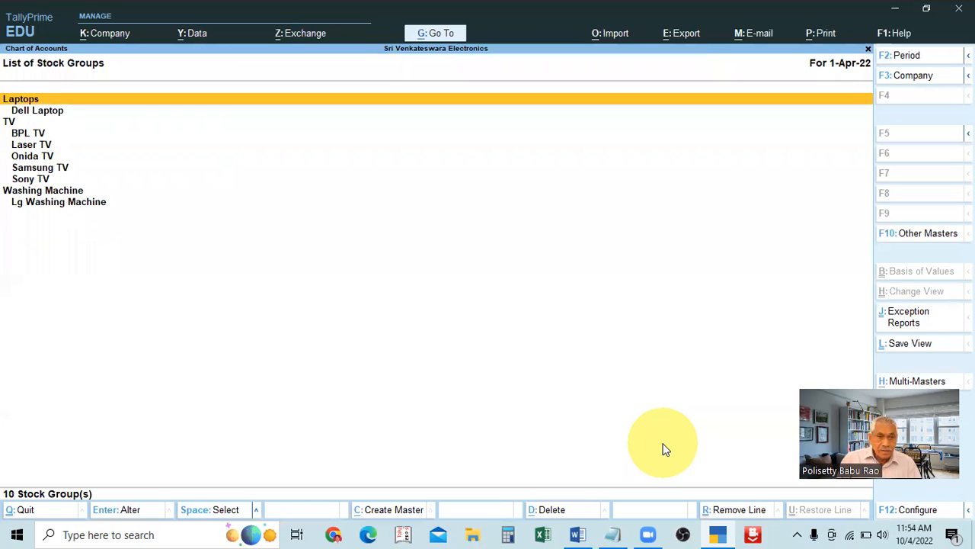
Step: Delete the Dell Laptop subgroup and its parent stock group Laptops
key(Down)
key(Return)
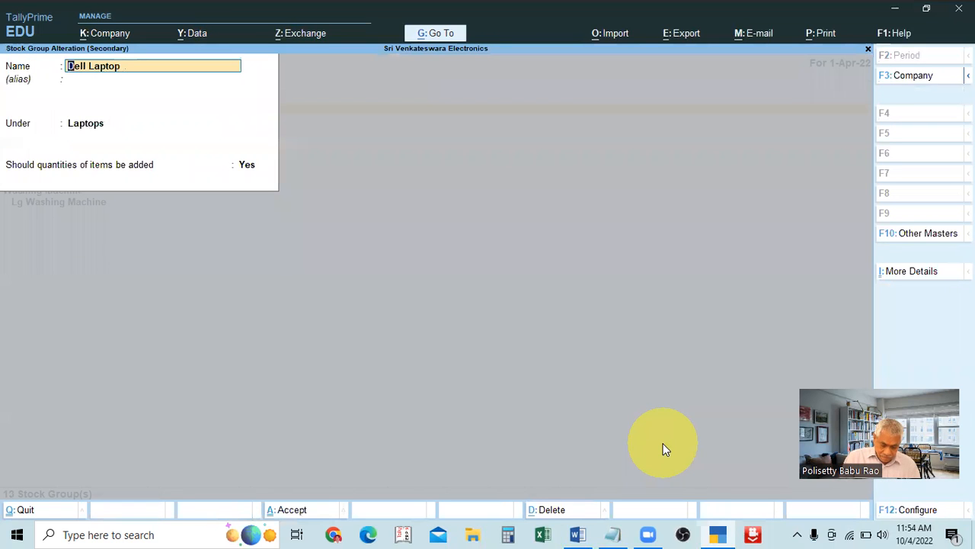
key(alt+d)
click(663, 449)
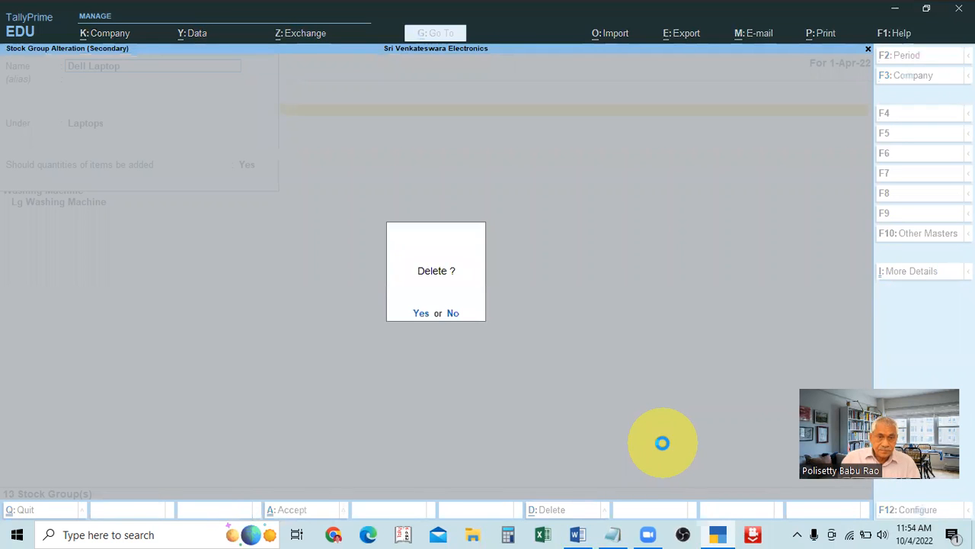
key(Return)
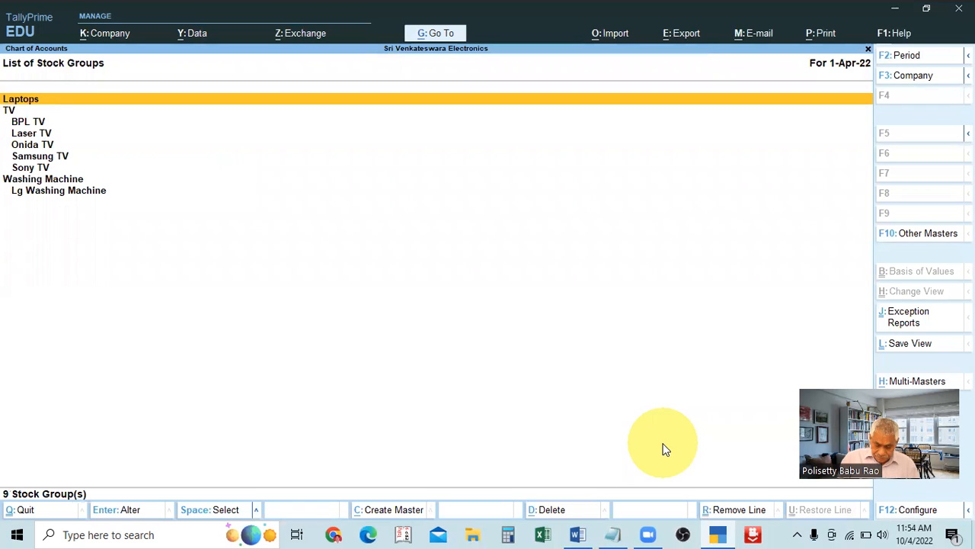
key(Return)
key(alt+d)
key(Return)
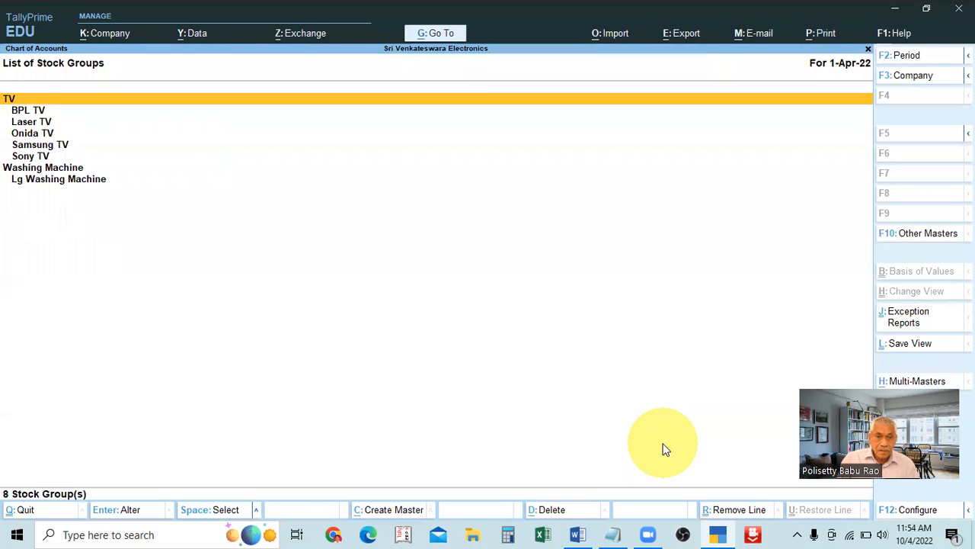
Step: Delete the BPL TV and Laser TV subgroups under the TV stock group
key(Down)
key(Return)
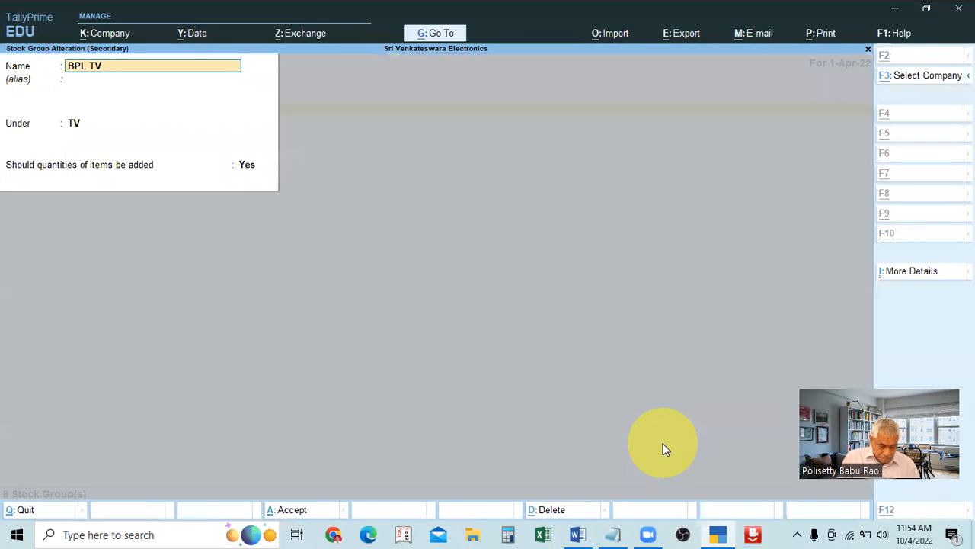
key(alt+d)
key(Return)
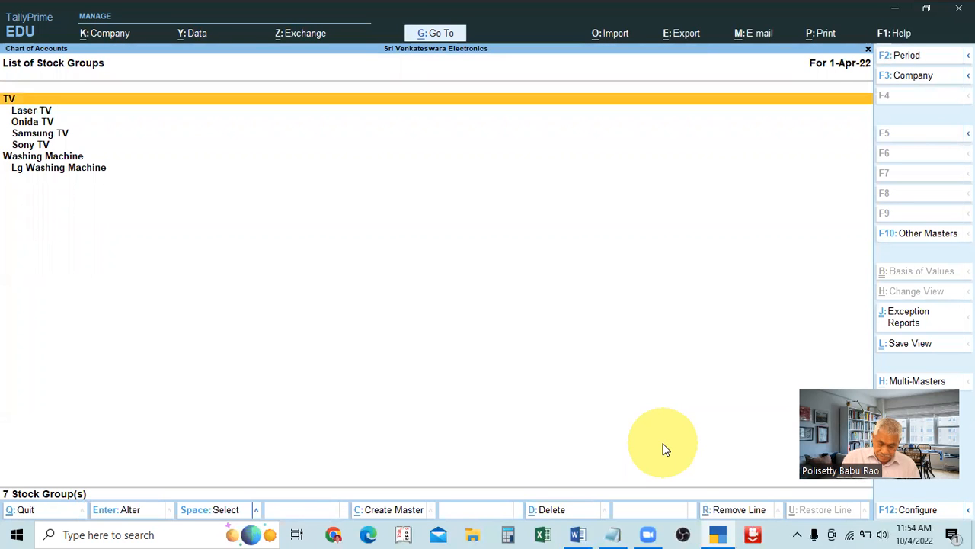
key(Down)
key(Return)
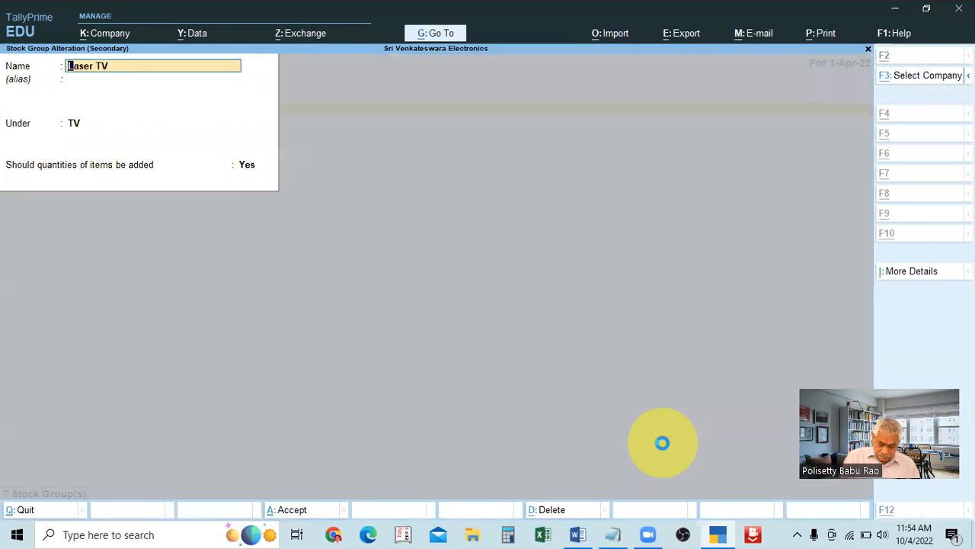
key(alt+d)
key(Return)
Step: Delete the Onida TV and Samsung TV subgroups under the TV stock group
key(Down)
key(Return)
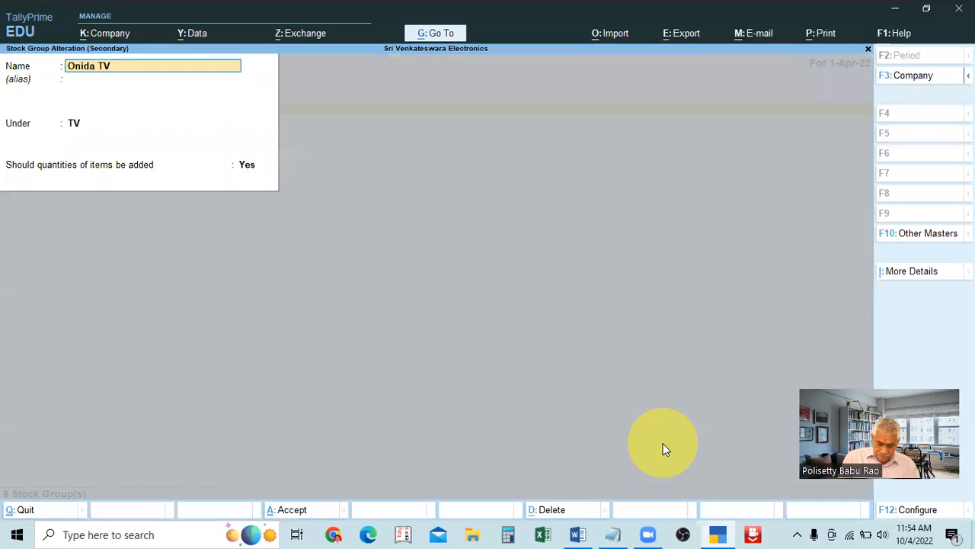
key(alt+d)
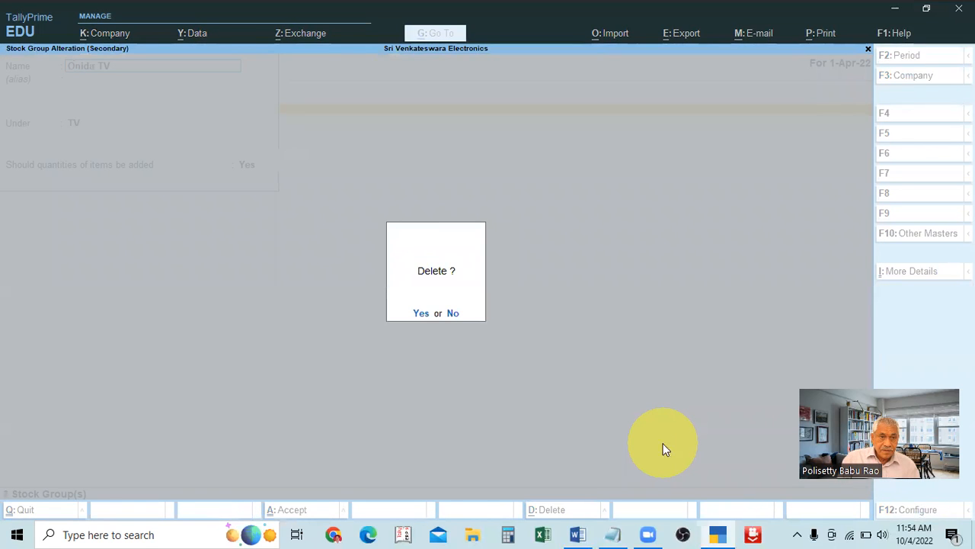
key(Return)
key(Down)
key(Return)
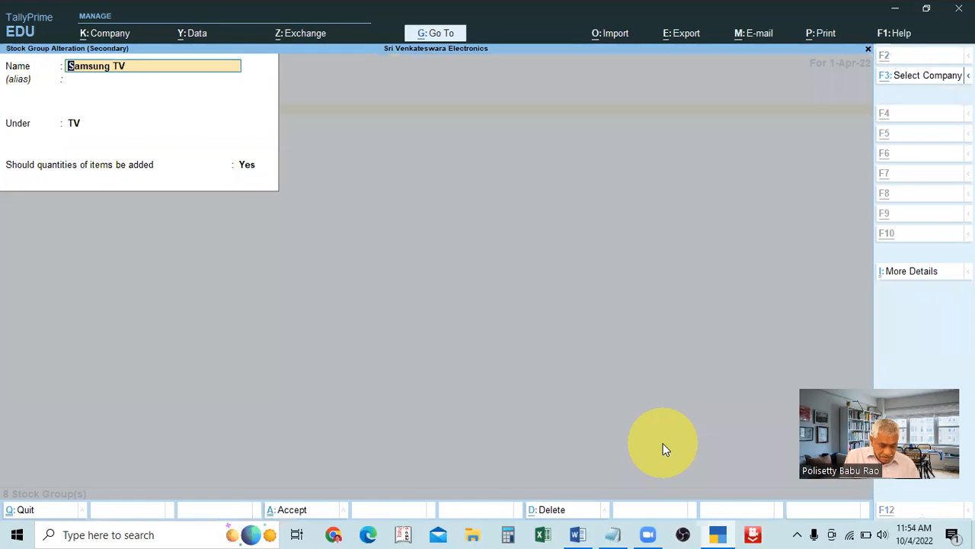
key(alt+d)
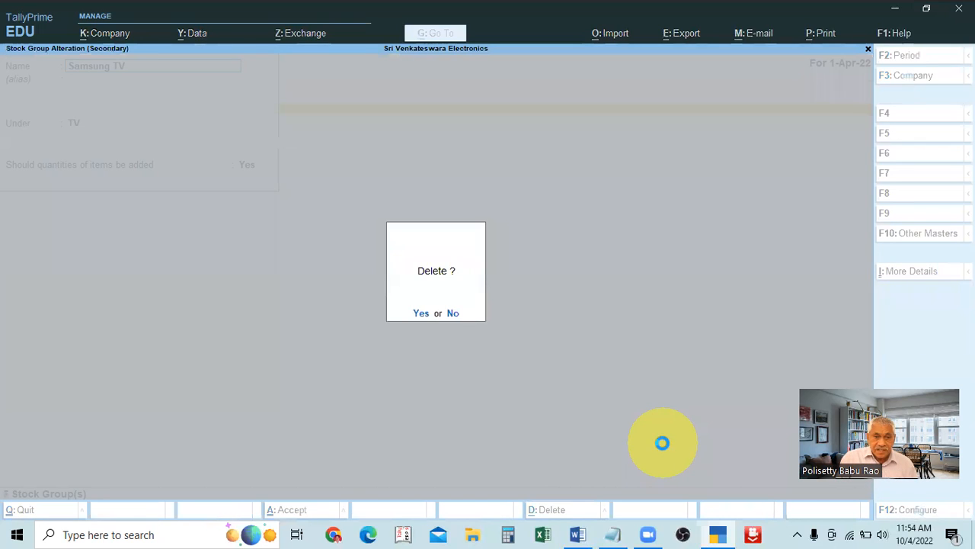
key(Return)
Step: Delete the Sony TV subgroup under the TV stock group
key(Down)
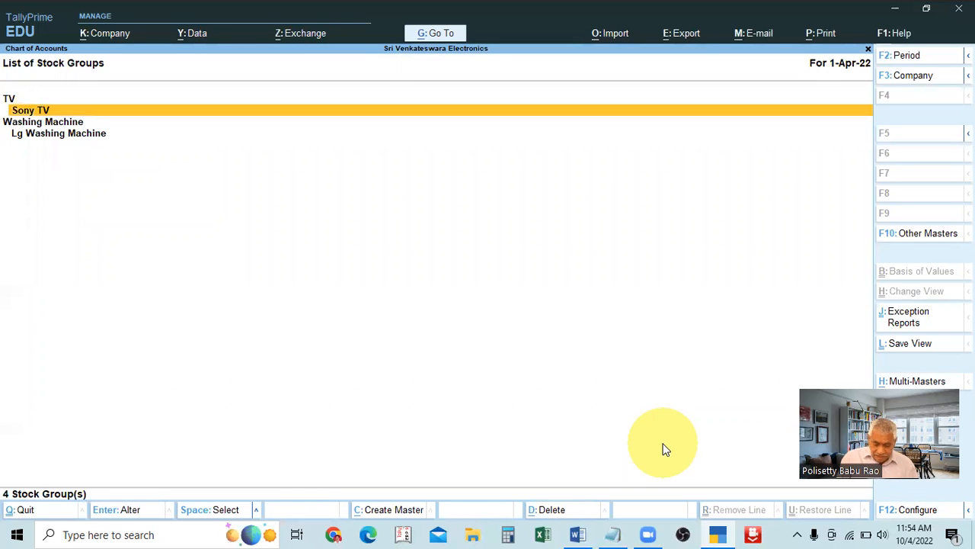
key(Return)
key(alt+d)
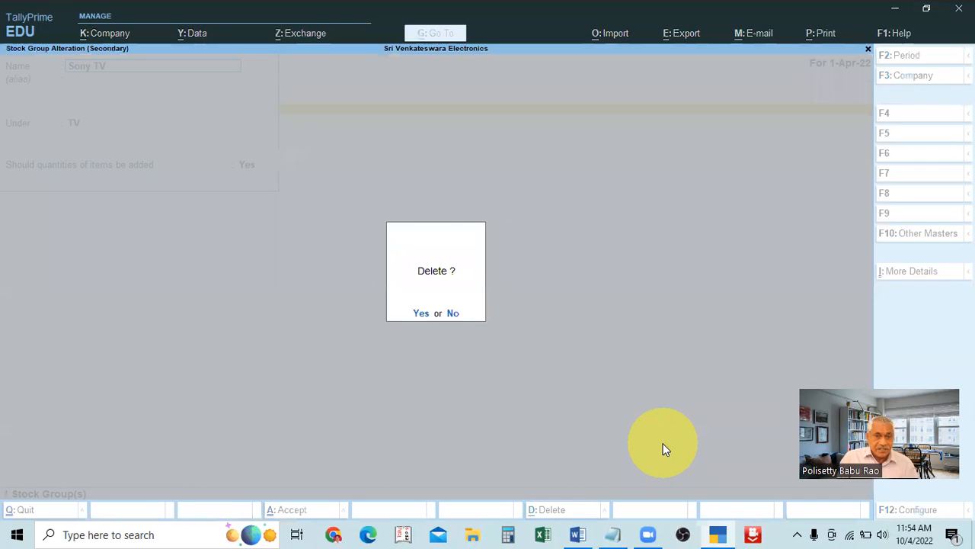
key(Return)
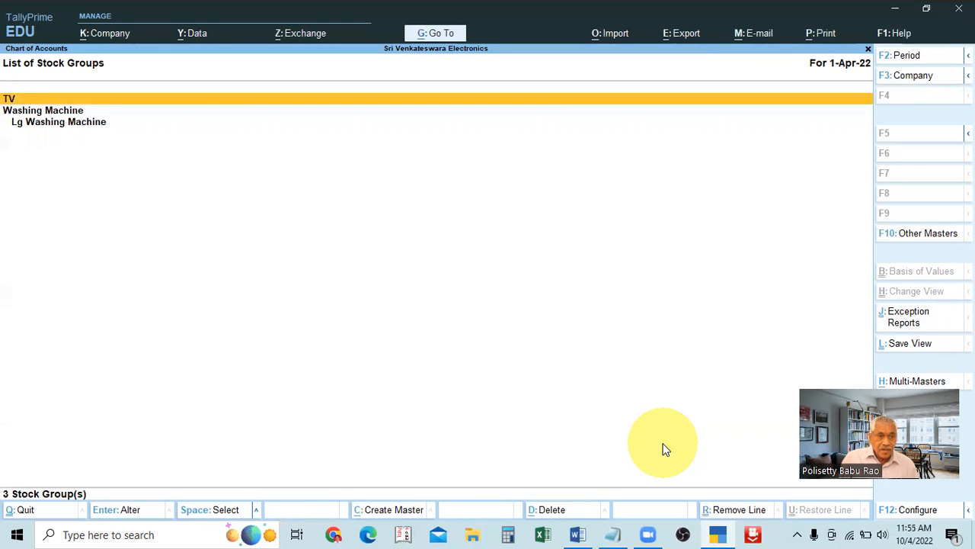
Step: Delete the TV parent stock group and return to the list of stock groups
key(Return)
key(alt+d)
key(Return)
key(Return)
key(BackSpace)
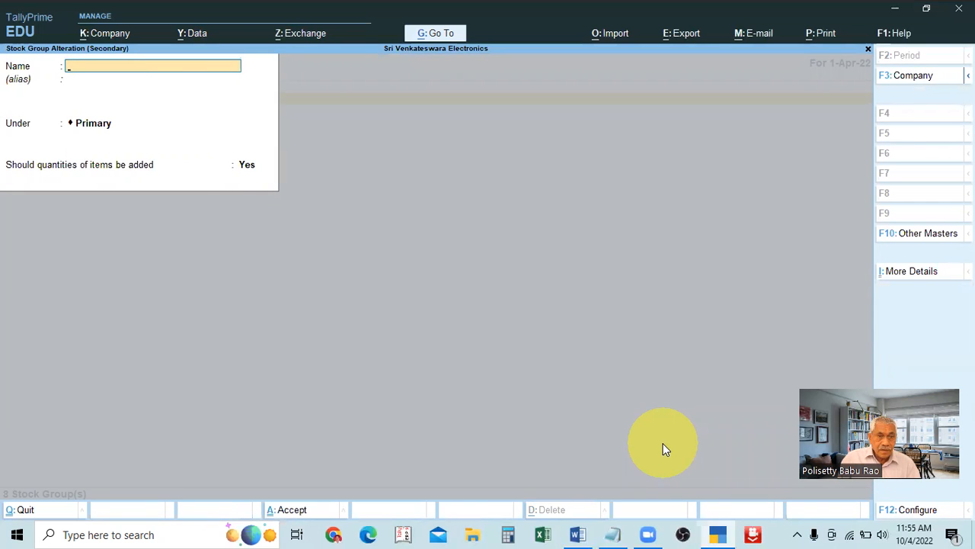
key(Escape)
key(Escape)
key(Return)
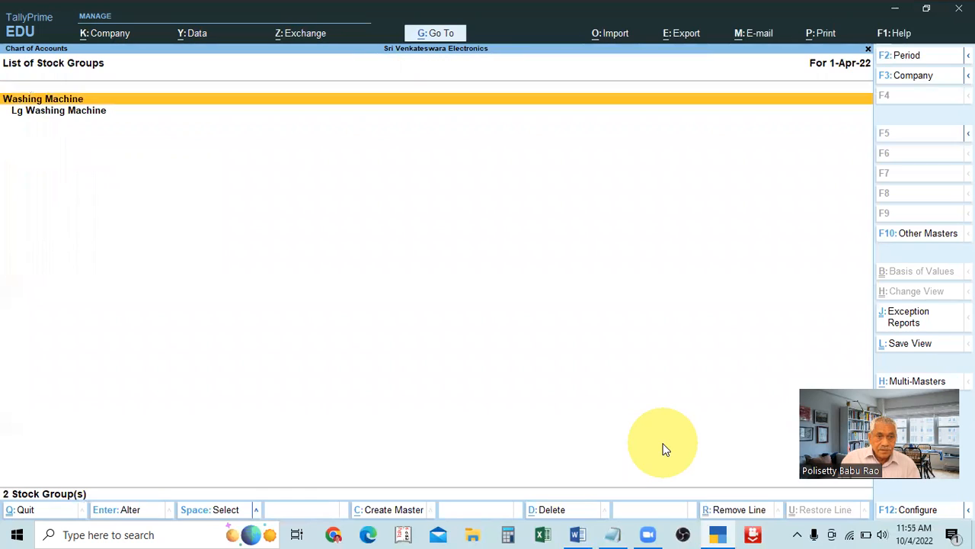
Step: Delete the Lg Washing Machine subgroup and its parent Washing Machine, and return to the Gateway of Tally
key(Down)
key(Return)
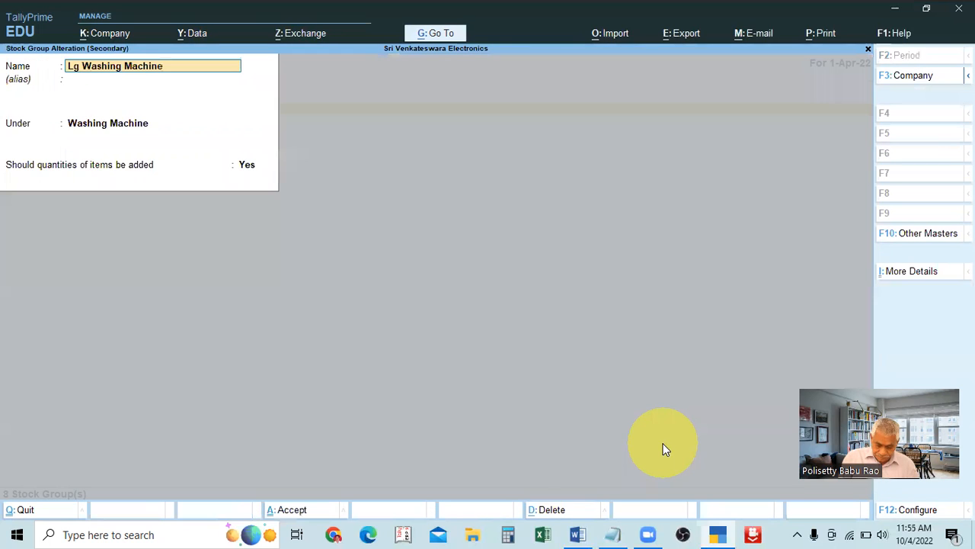
key(alt+d)
key(y)
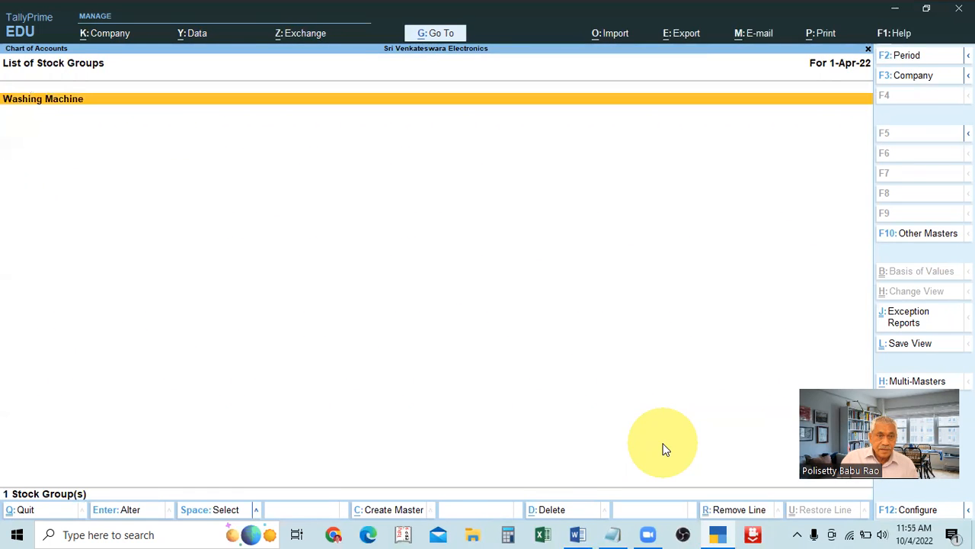
key(Return)
key(alt+d)
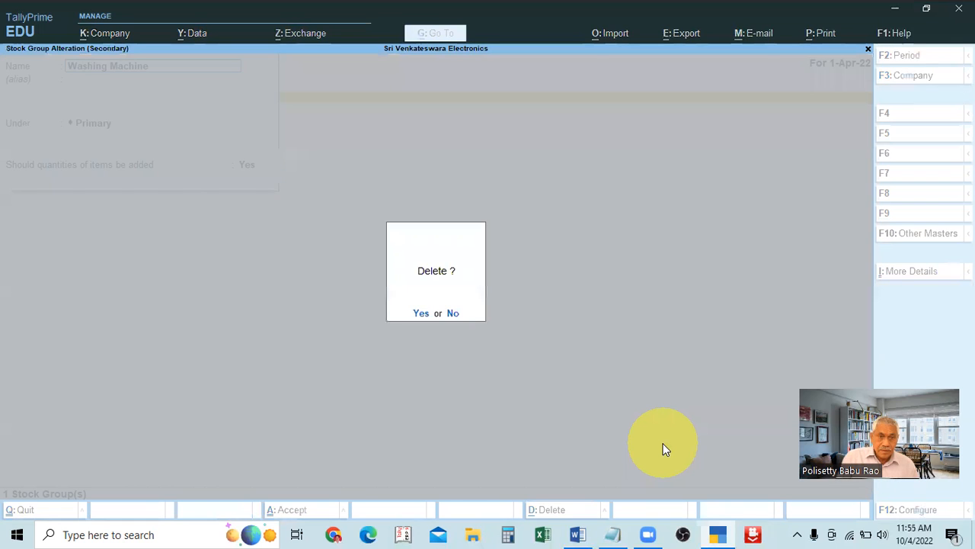
key(y)
key(Escape)
key(Escape)
key(Escape)
key(Escape)
Step: Open the creation form for a new stock group under the inventory masters
key(Return)
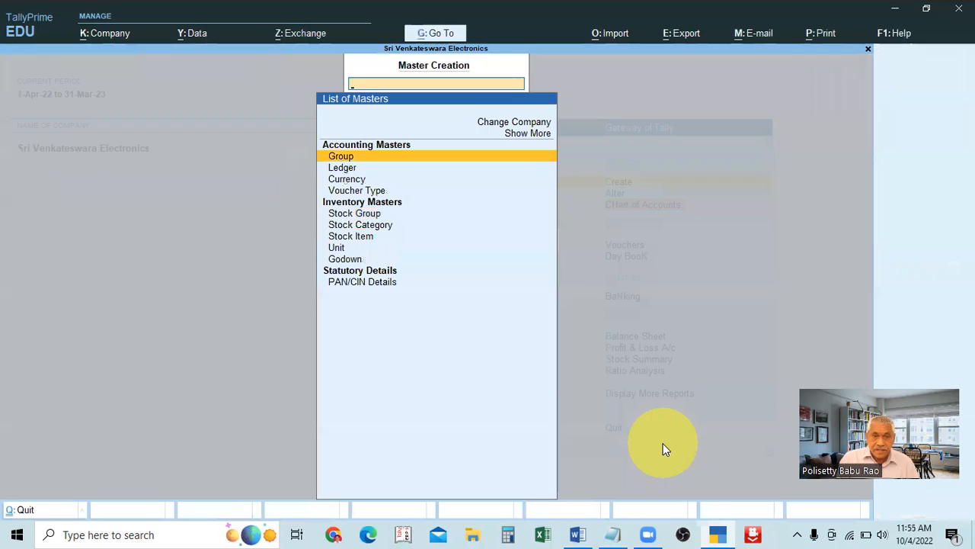
key(Down)
key(Down)
key(Down)
key(Down)
key(Return)
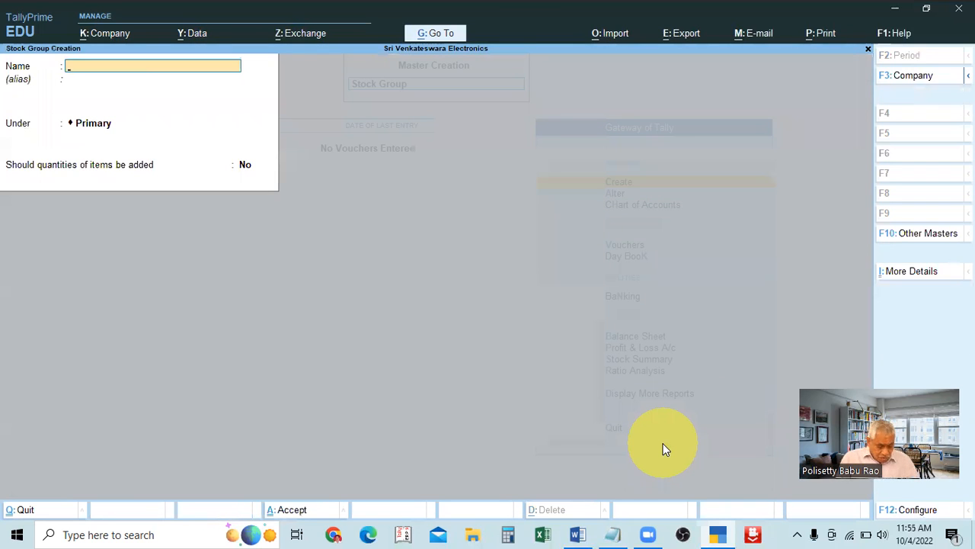
Step: Create the stock group TV under Primary, with adding the quantities of items set to Yes
text(Tv)
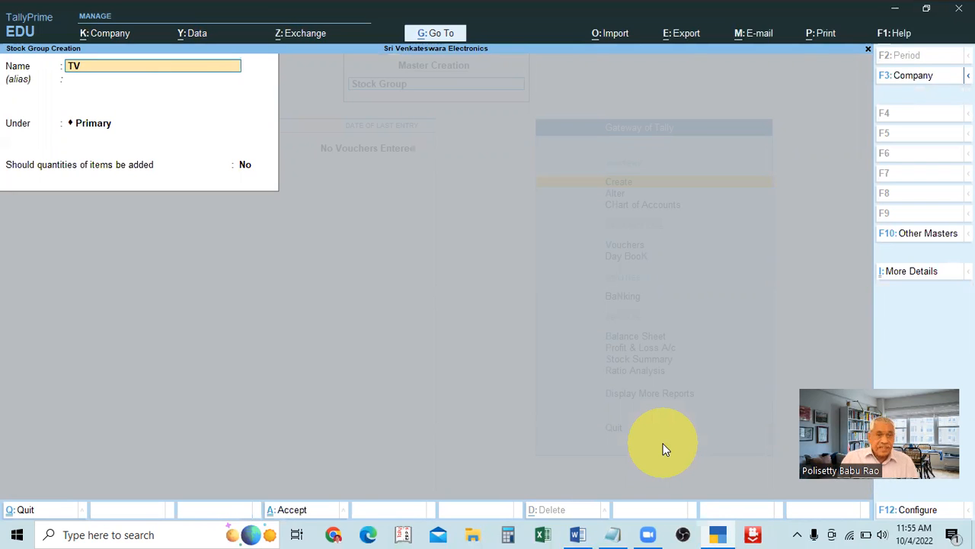
key(Return)
key(Return)
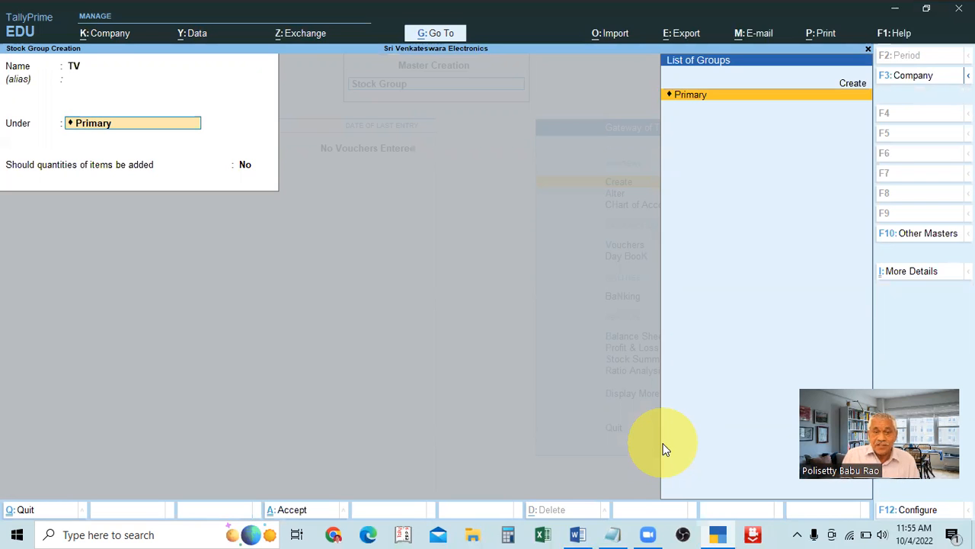
key(Return)
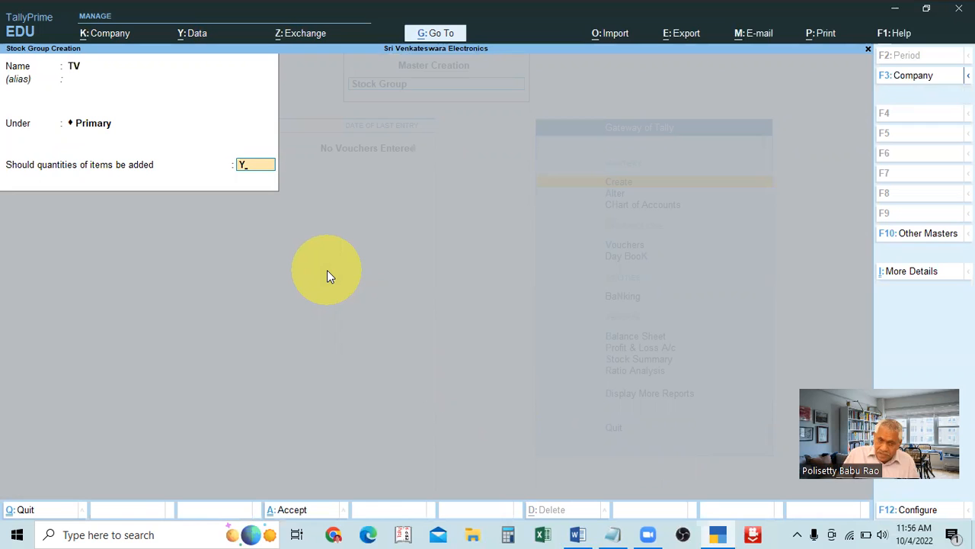
key(Return)
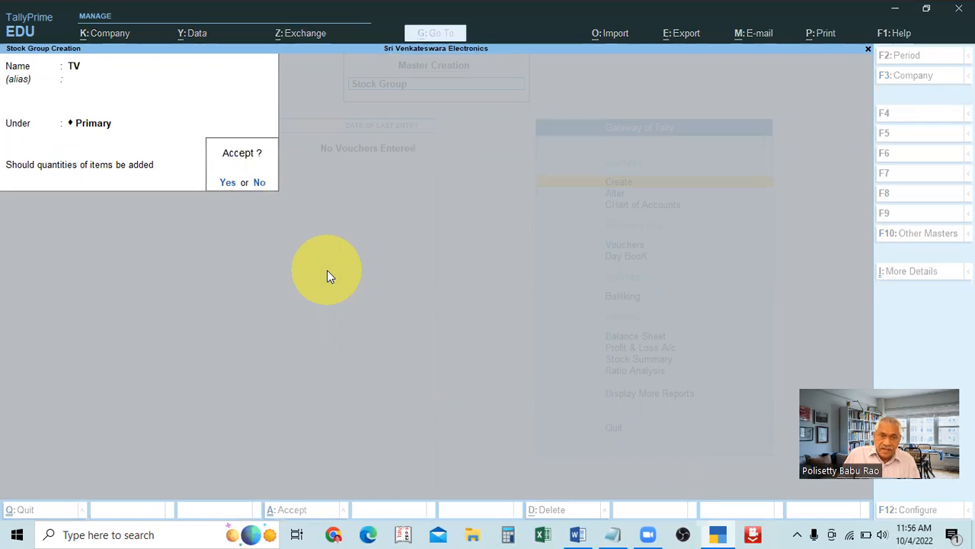
key(n)
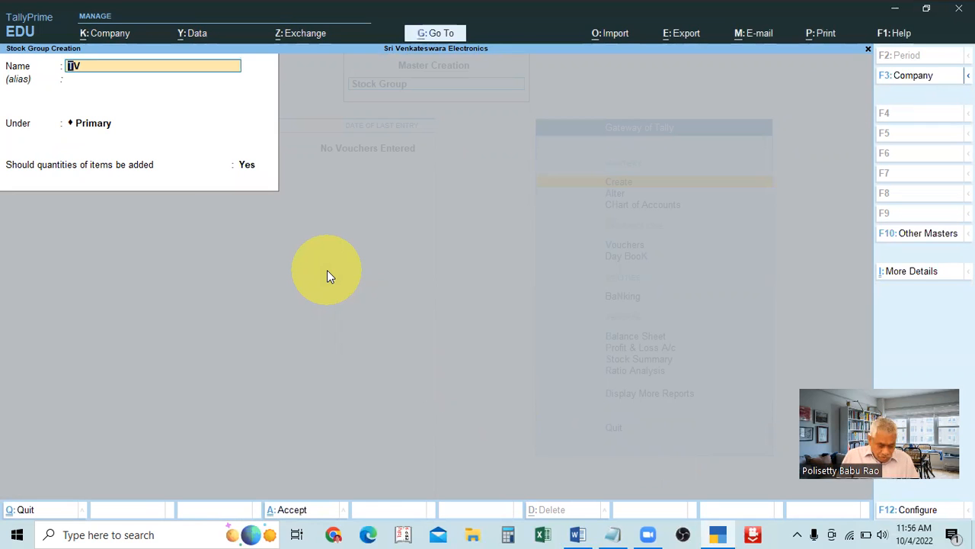
key(Return)
key(Return)
key(Return)
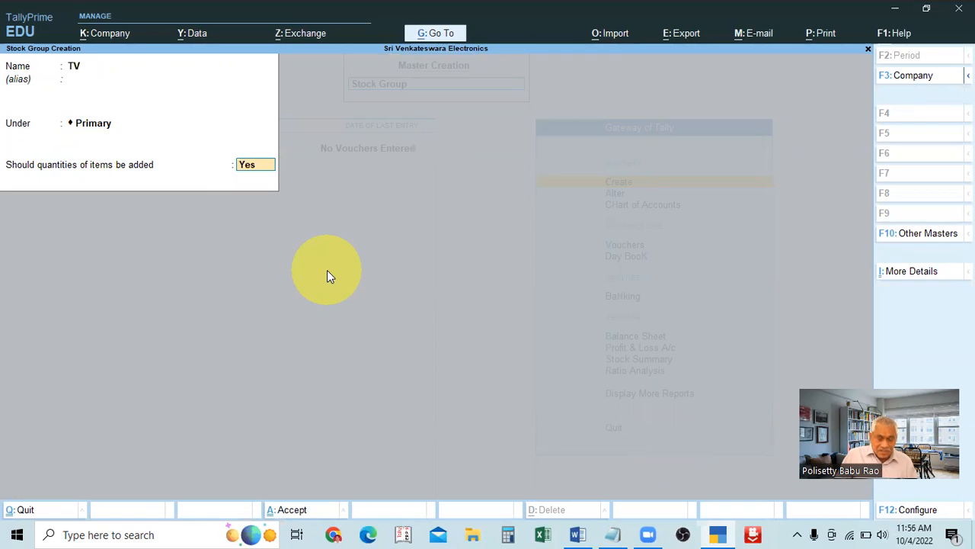
key(ctrl)
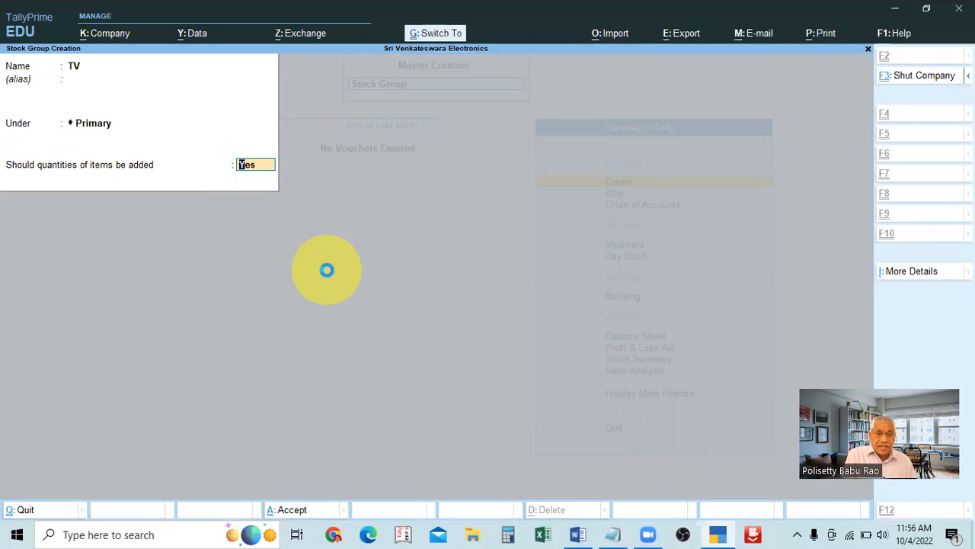
key(ctrl+a)
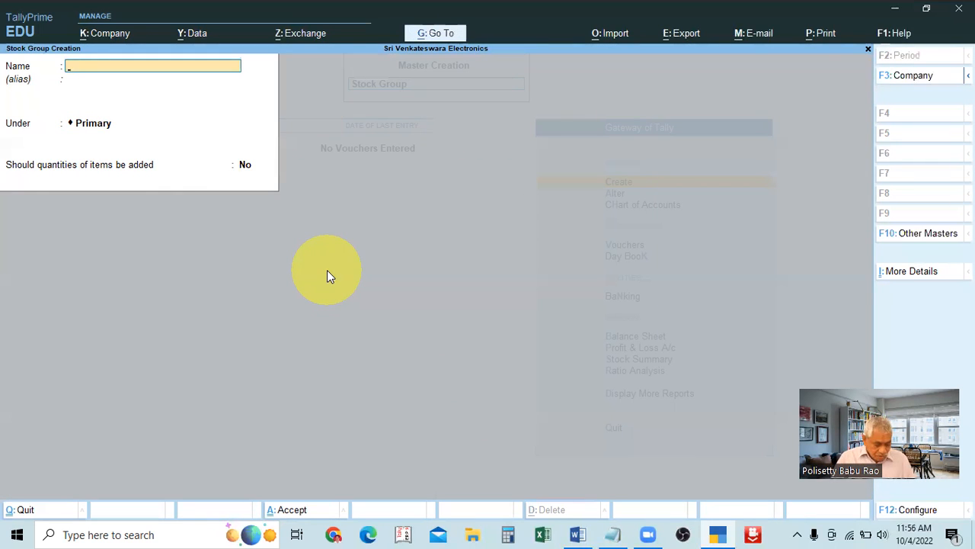
Step: Leave the stock group creation form and display the list of stock groups from the Chart of Accounts
key(Escape)
key(Return)
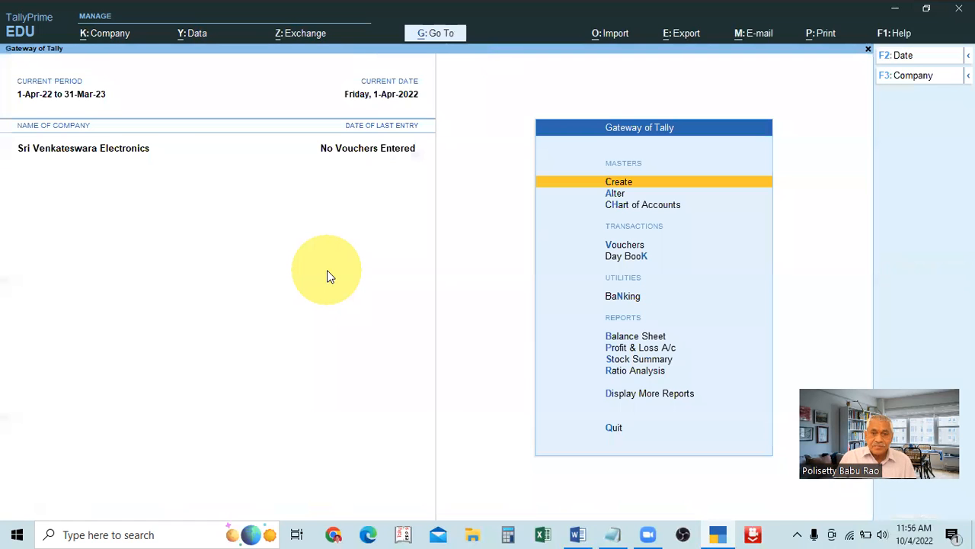
key(Down)
key(Down)
key(Return)
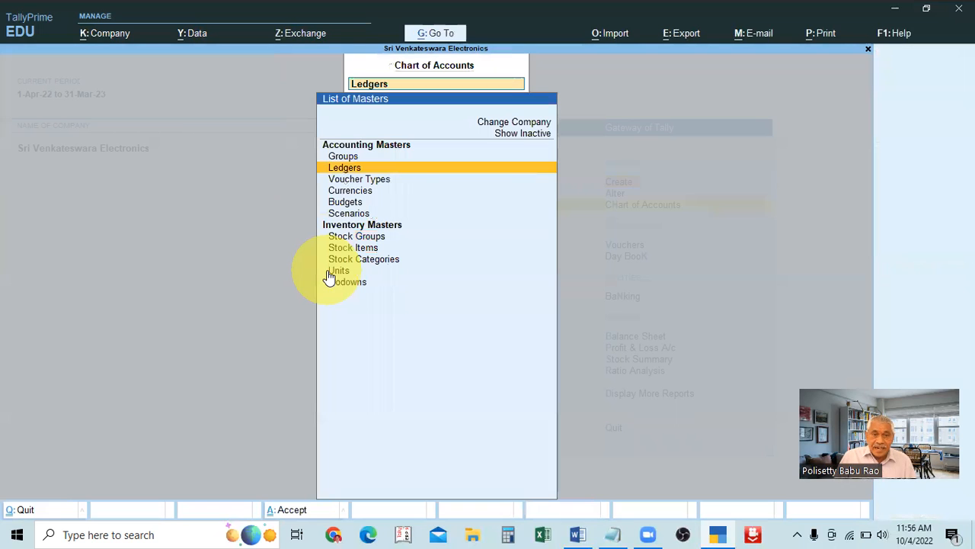
key(Down)
key(Down)
key(Down)
key(Down)
key(Down)
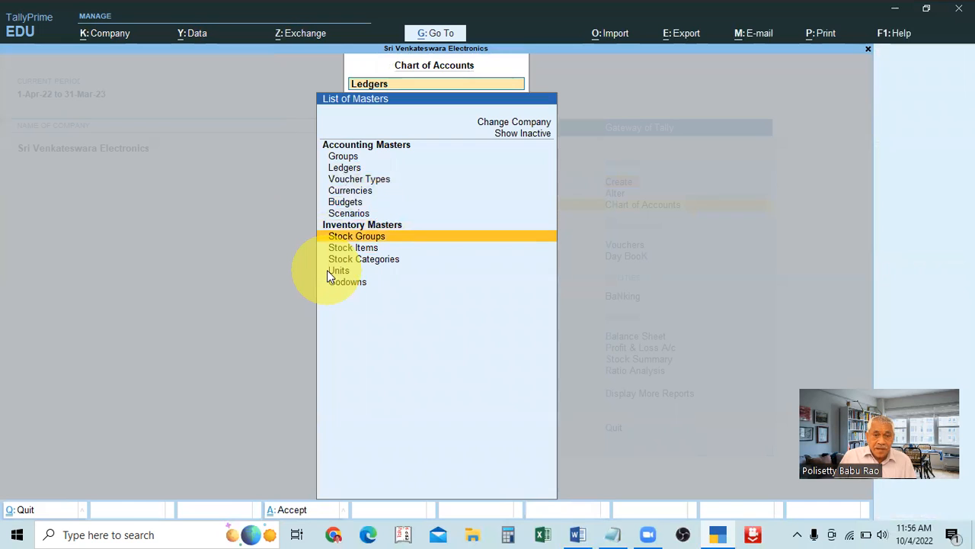
key(Return)
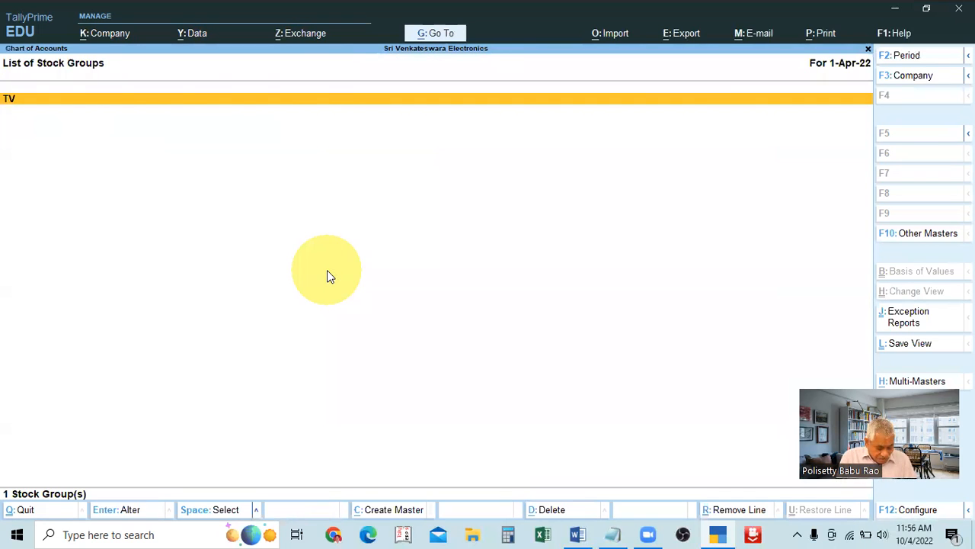
Step: Switch to the Notepad problem notes, examine the TV main group and its SonyTv subgroup, and return to TallyPrime
key(alt+Tab)
drag(326, 208, 353, 210)
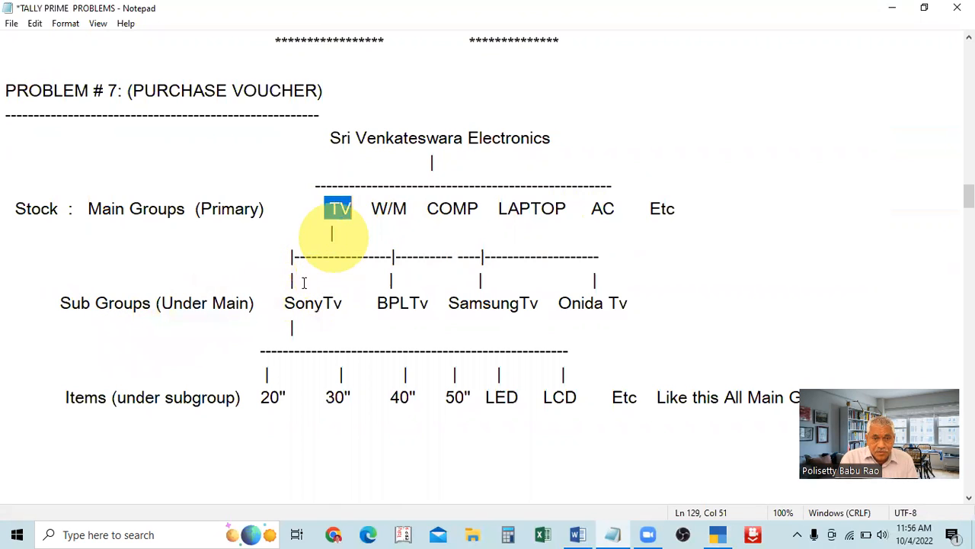
drag(285, 302, 347, 301)
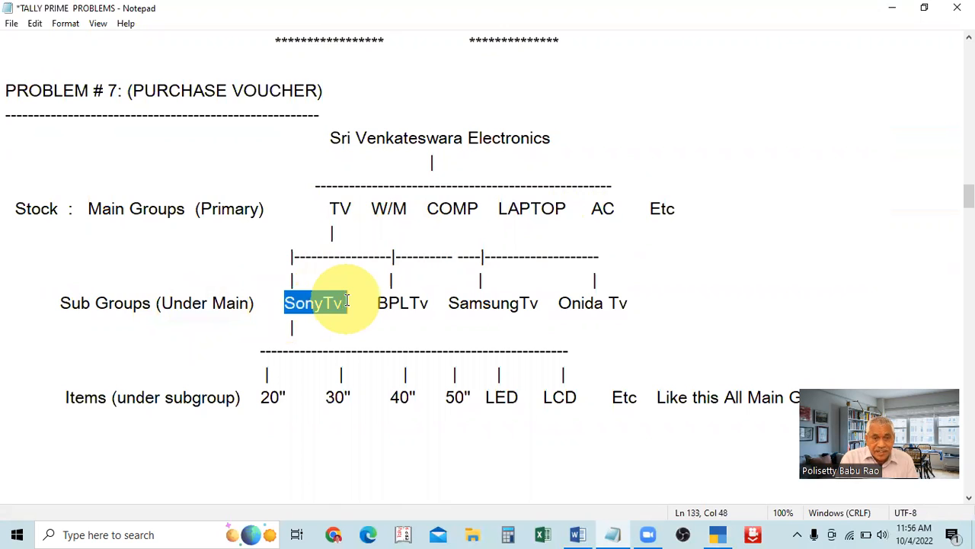
key(alt+Tab)
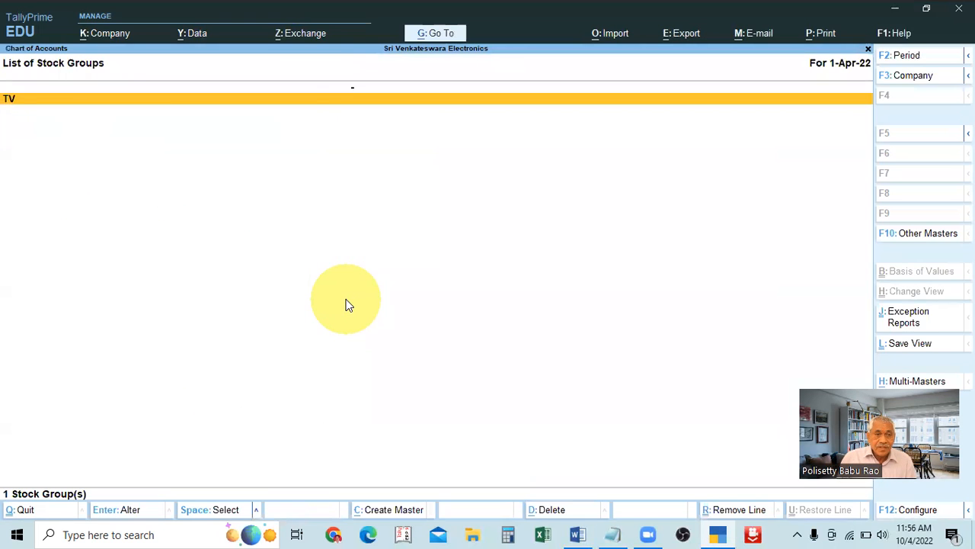
Step: Leave the stock group list and open the creation form for another stock group under the inventory masters
key(Escape)
key(Up)
key(Up)
key(Return)
key(Down)
key(Down)
key(Down)
key(Down)
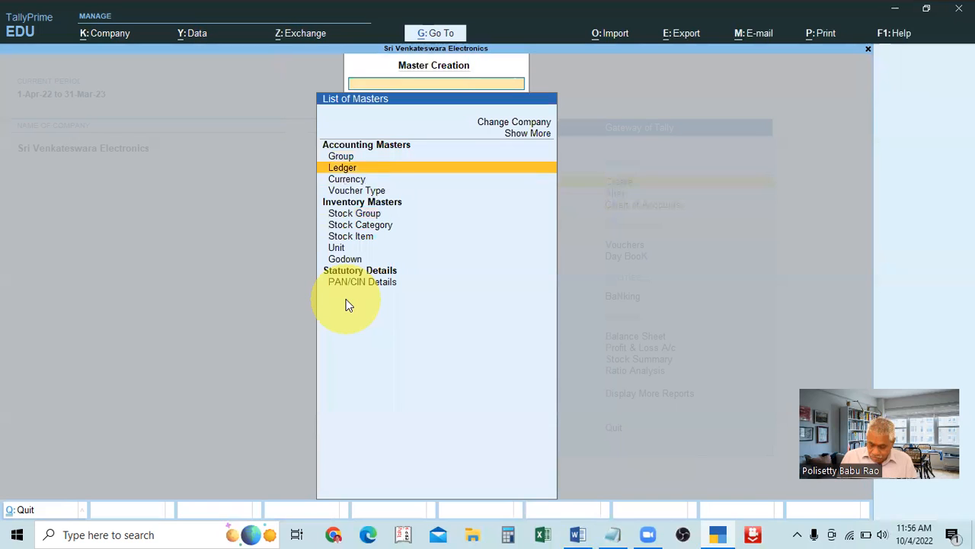
key(Return)
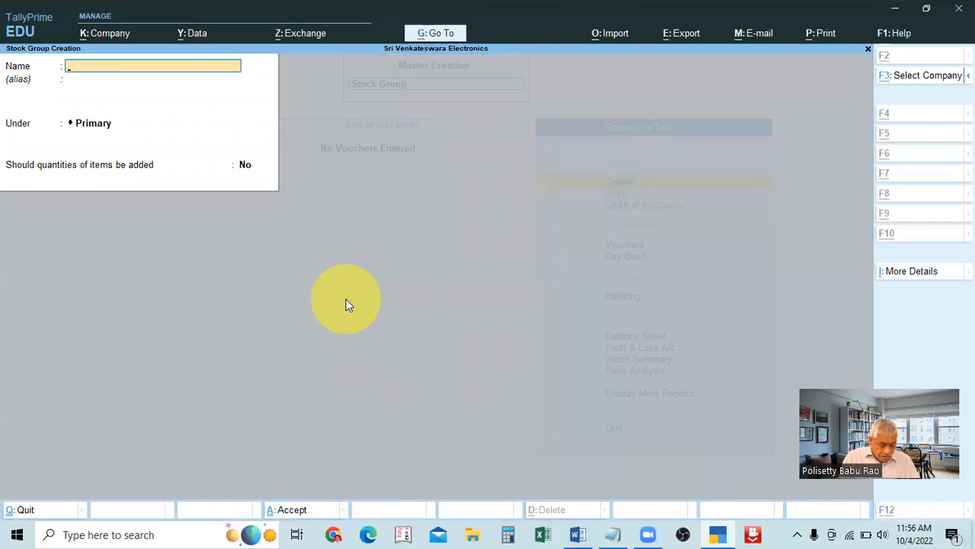
key(alt+Tab)
key(alt+Tab)
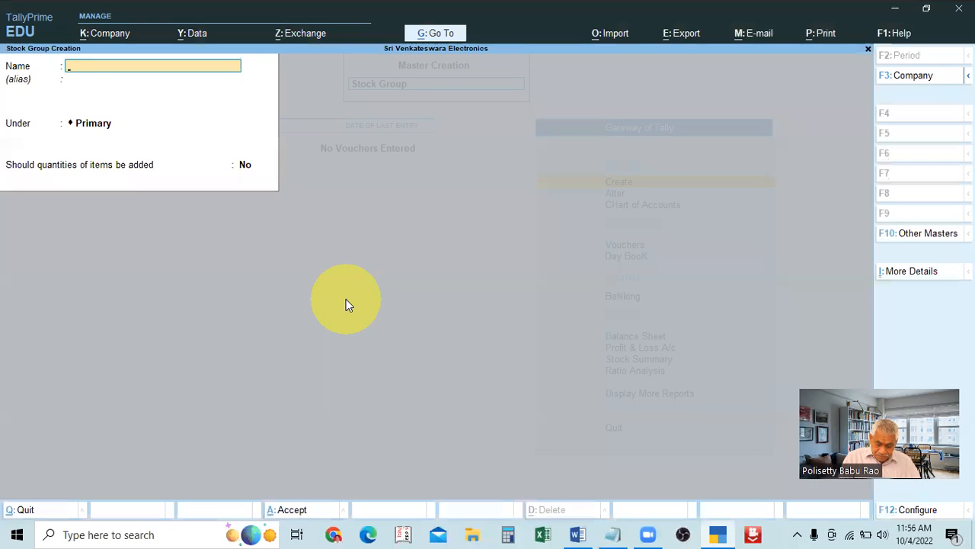
Step: Name the new stock group Sony TV and leave its alias empty
text(Sony)
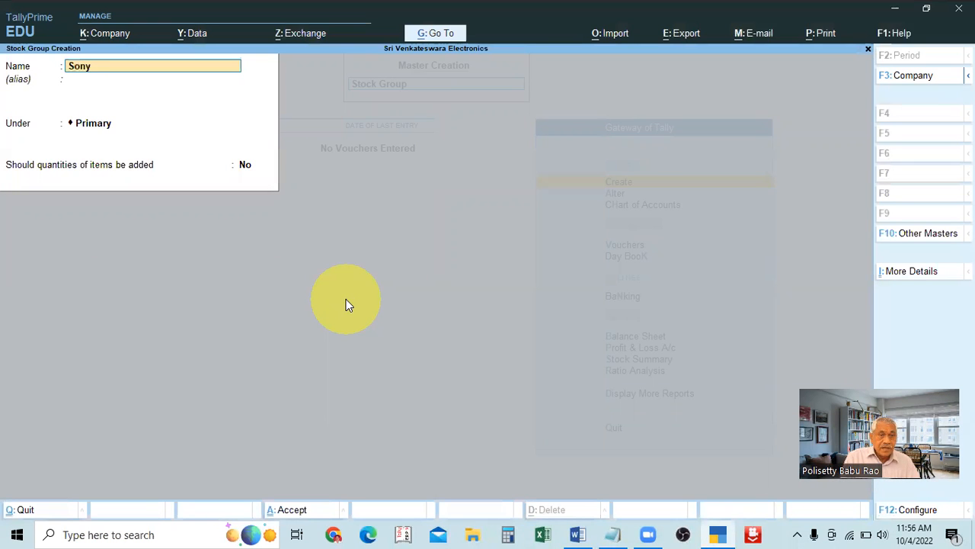
text( TV)
key(Return)
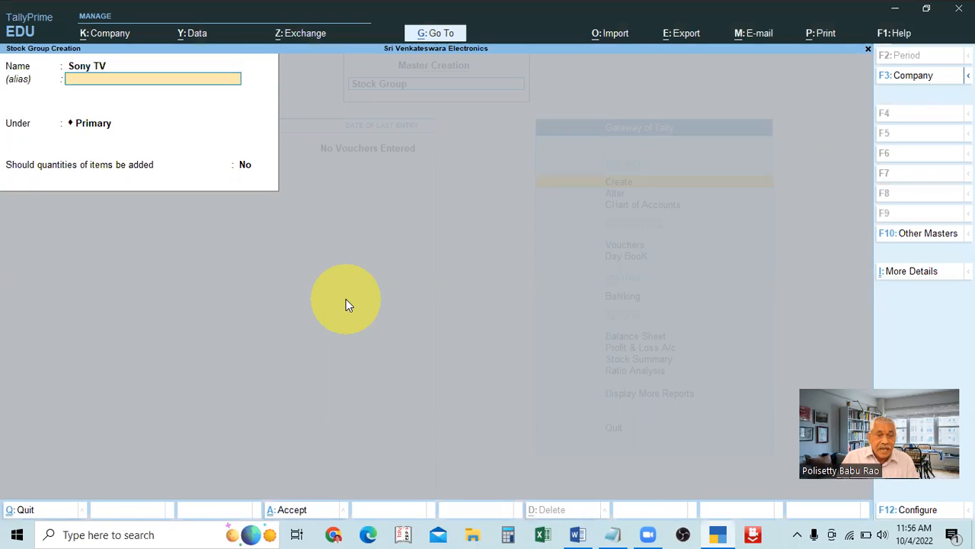
key(Return)
key(BackSpace)
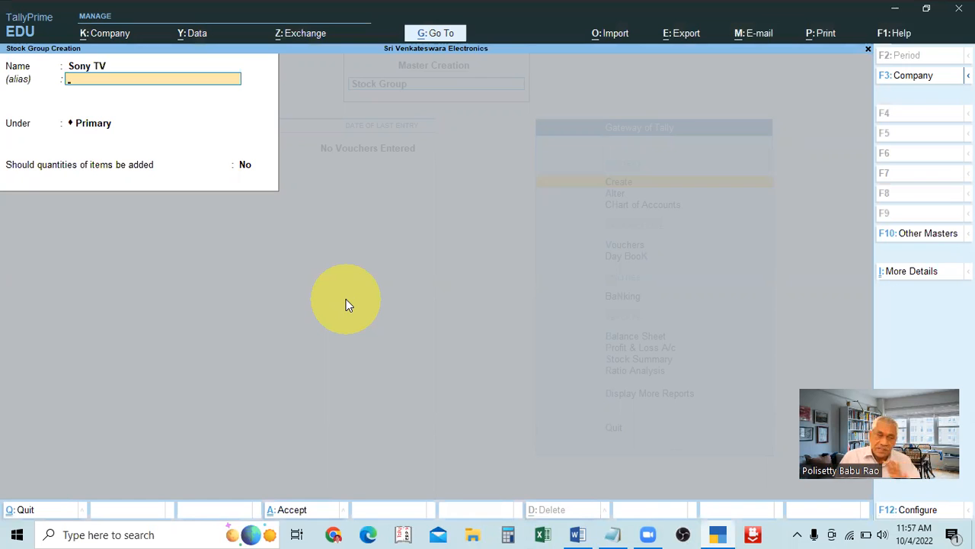
key(Return)
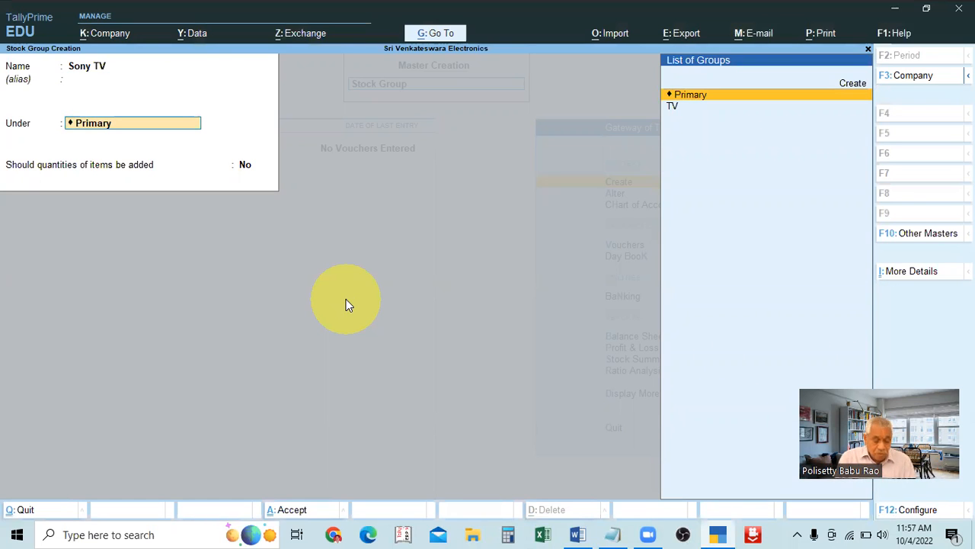
Step: Place Sony TV under the TV group, set adding the quantities of items to Yes, and save it
key(alt+Tab)
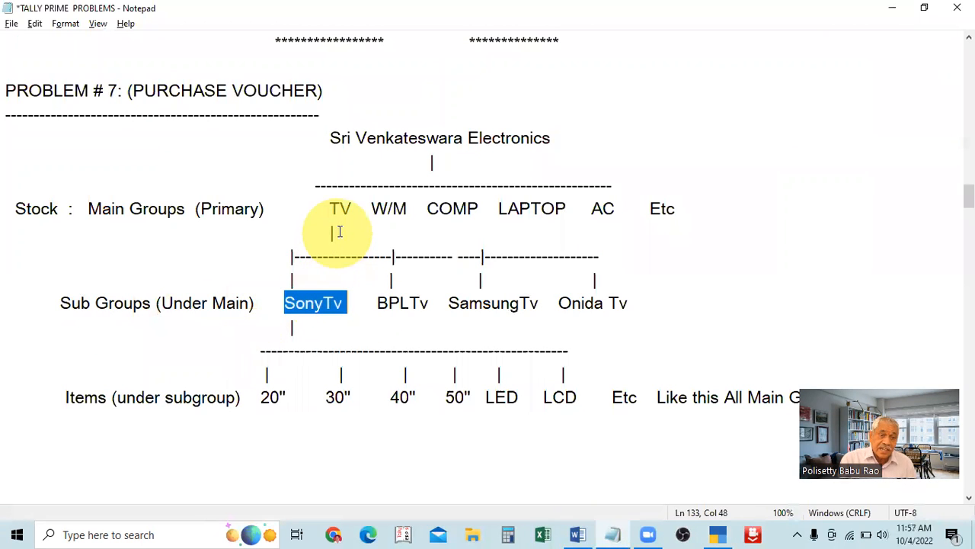
double_click(338, 206)
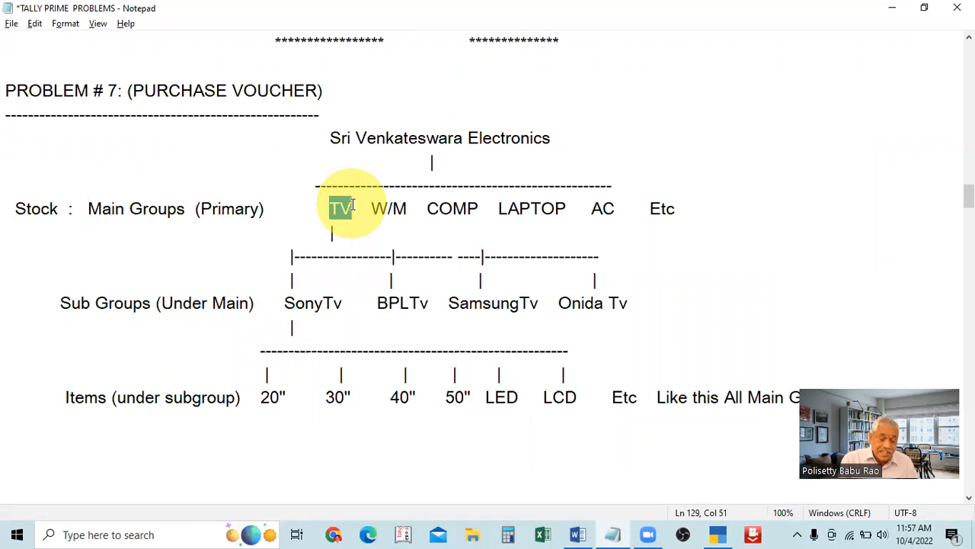
key(alt+Tab)
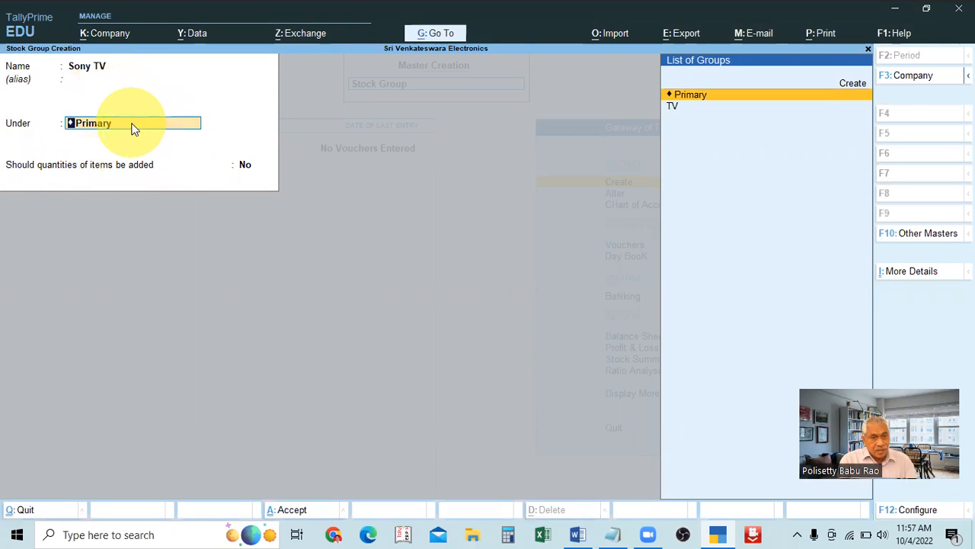
key(Down)
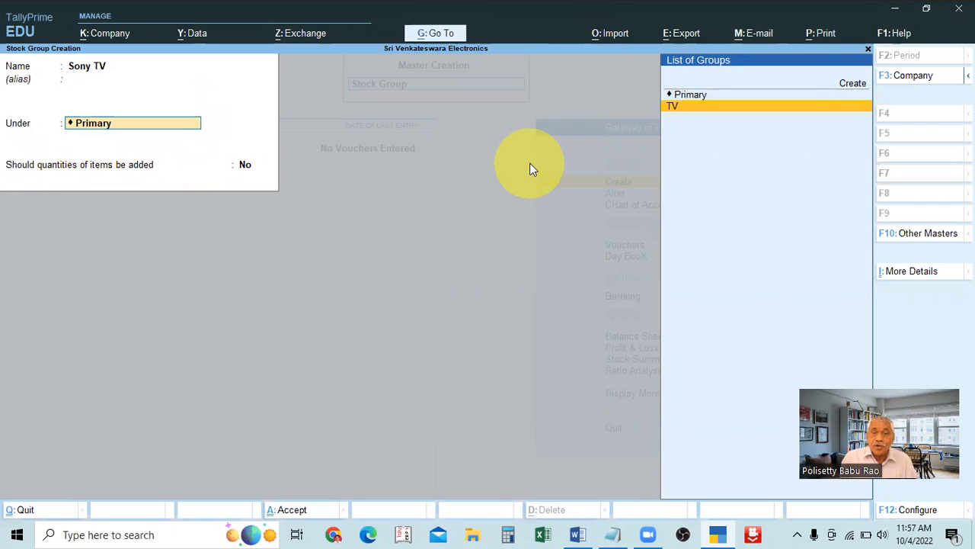
key(Return)
key(y)
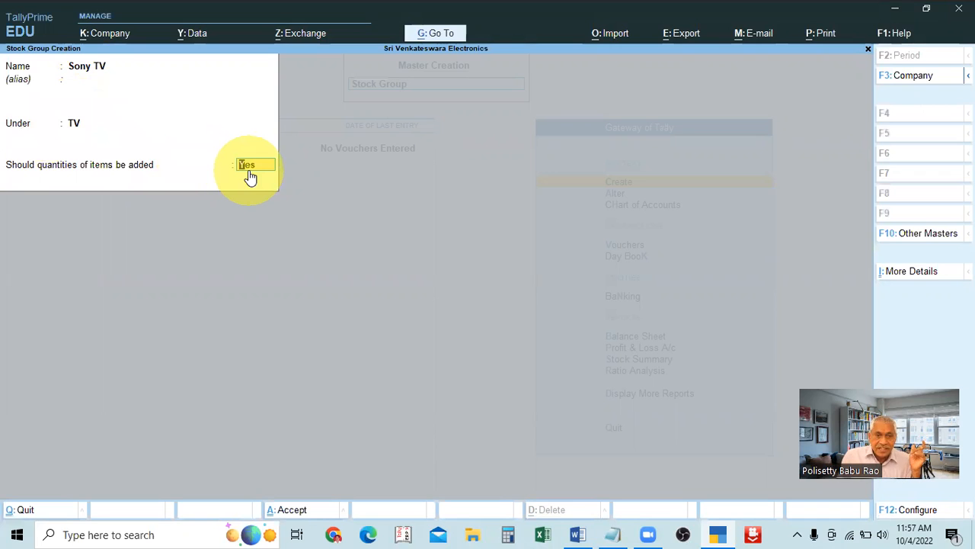
key(Return)
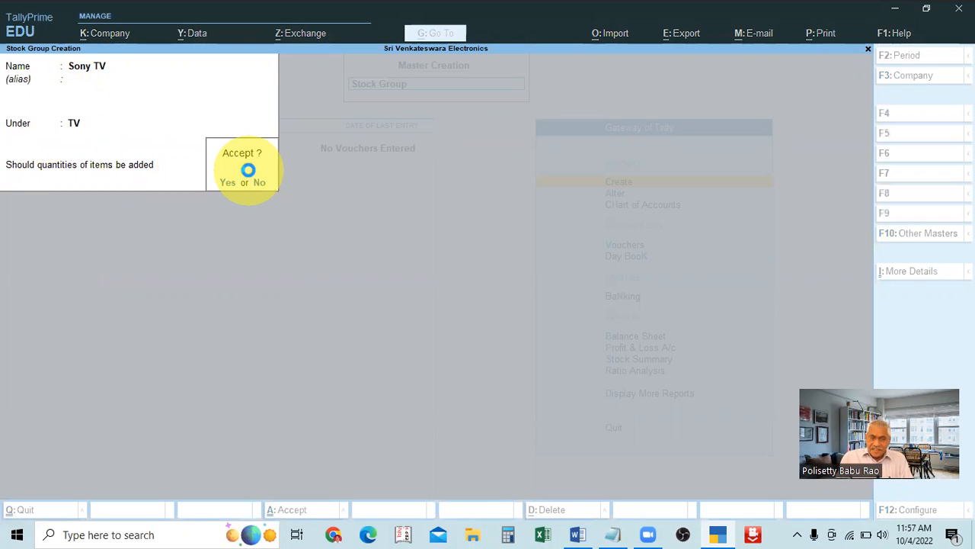
click(247, 169)
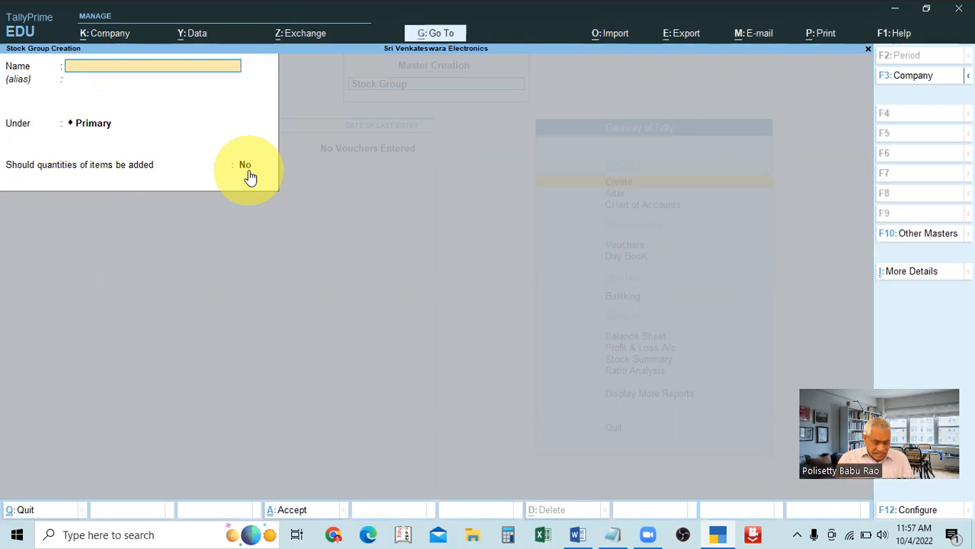
Step: Review the TV and Sony TV hierarchy in the Chart of Accounts stock group list, and return to the Gateway of Tally
key(alt+Tab)
key(alt+Tab)
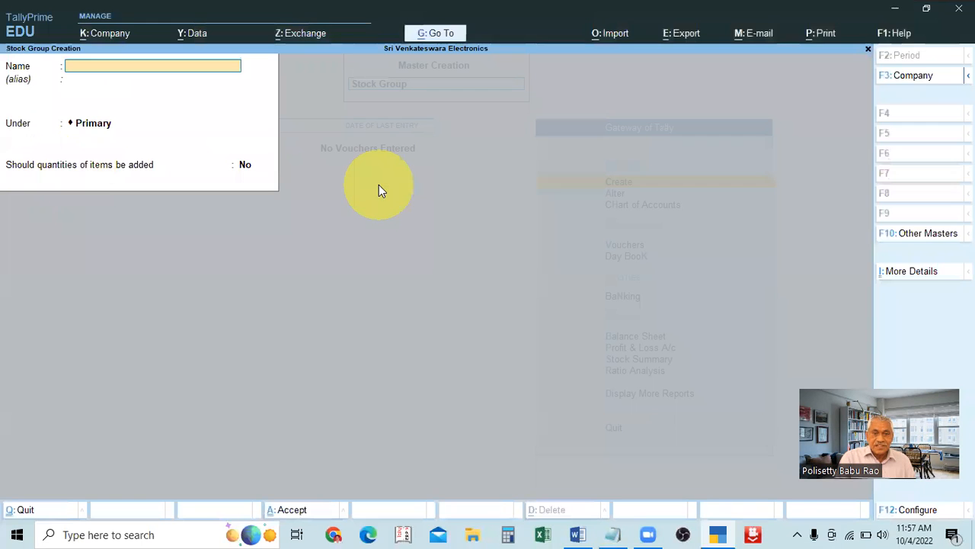
key(Escape)
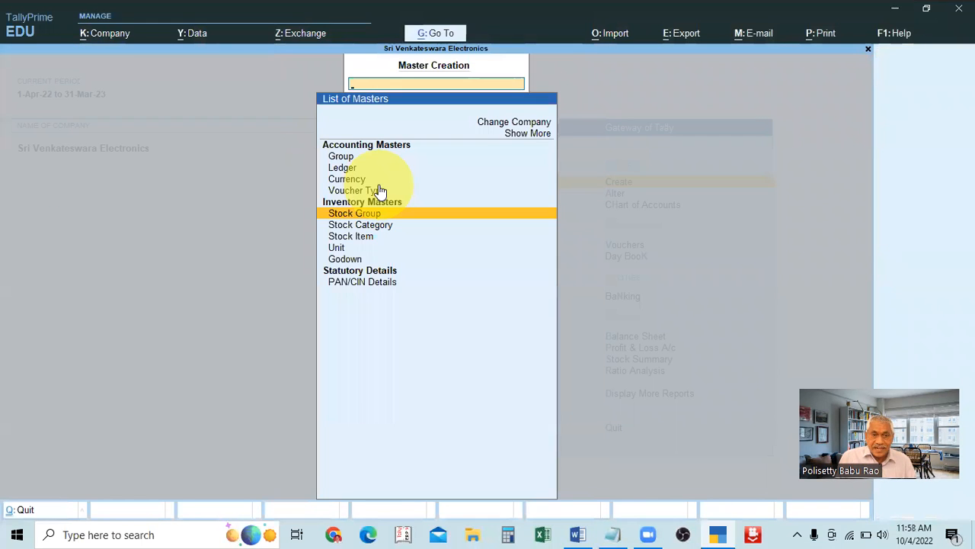
key(Escape)
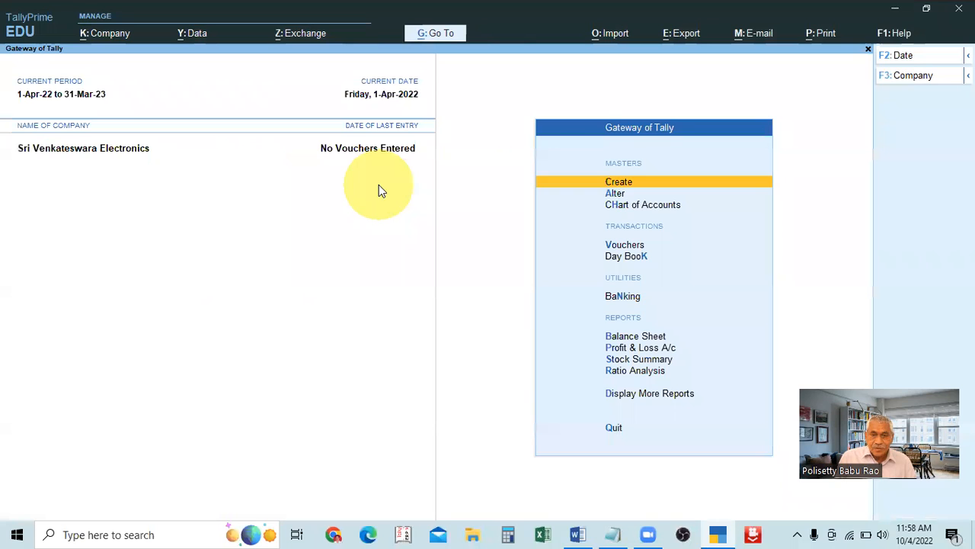
key(Down)
key(Down)
key(Return)
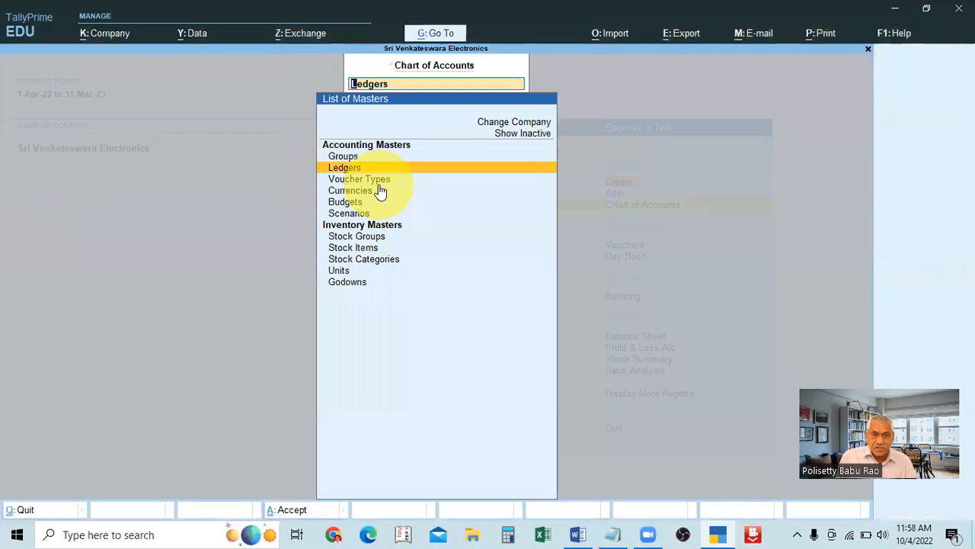
key(Down)
key(Down)
key(Down)
key(Down)
key(Down)
key(Return)
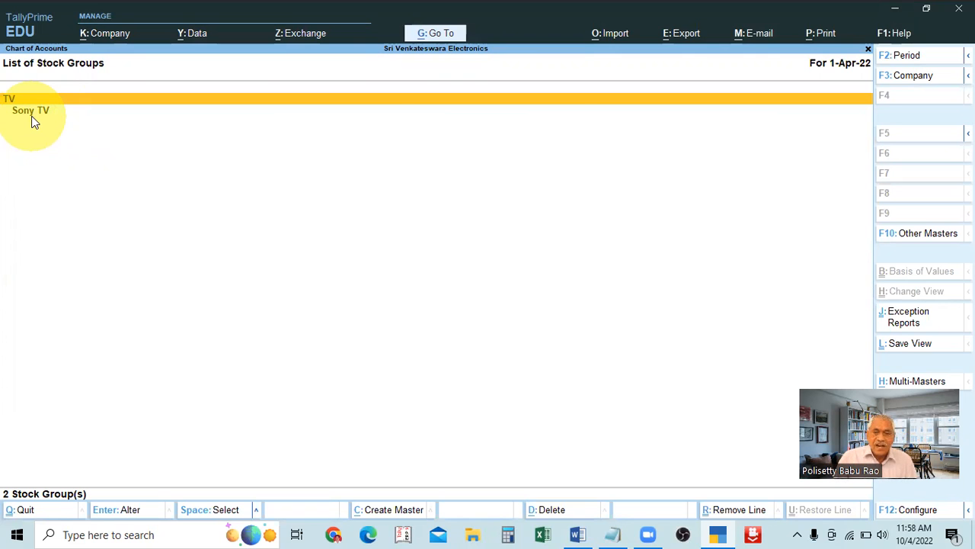
key(Escape)
key(Escape)
key(Escape)
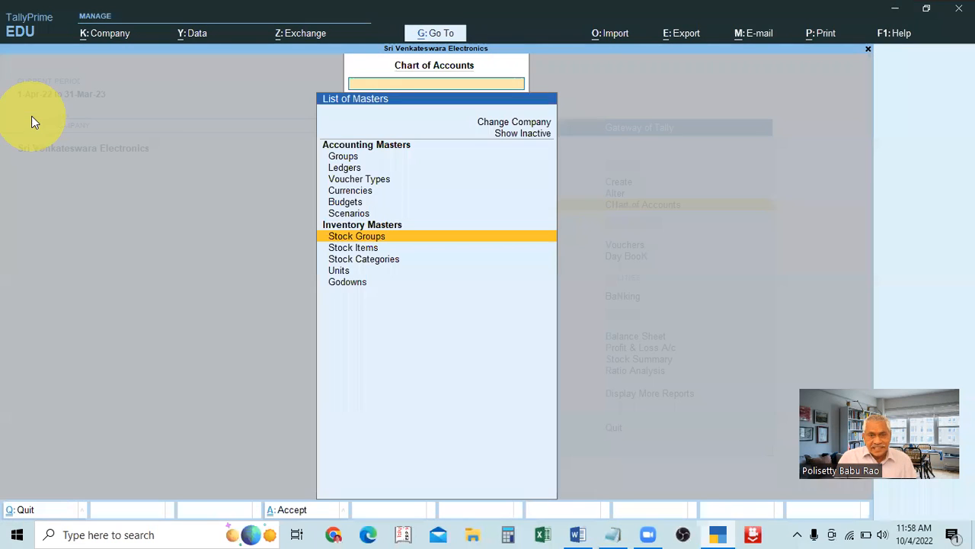
key(Escape)
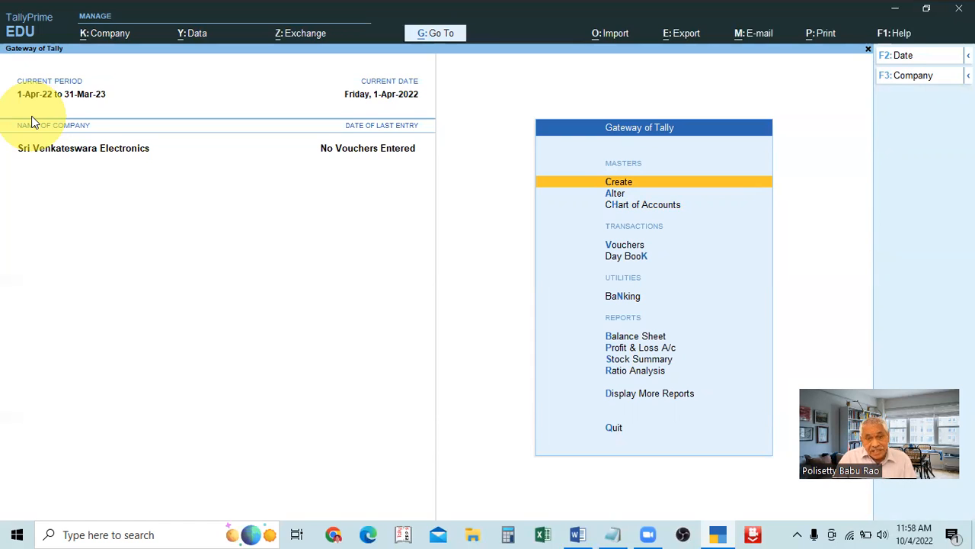
Step: Reopen the list of stock groups from the Chart of Accounts
key(Down)
key(Down)
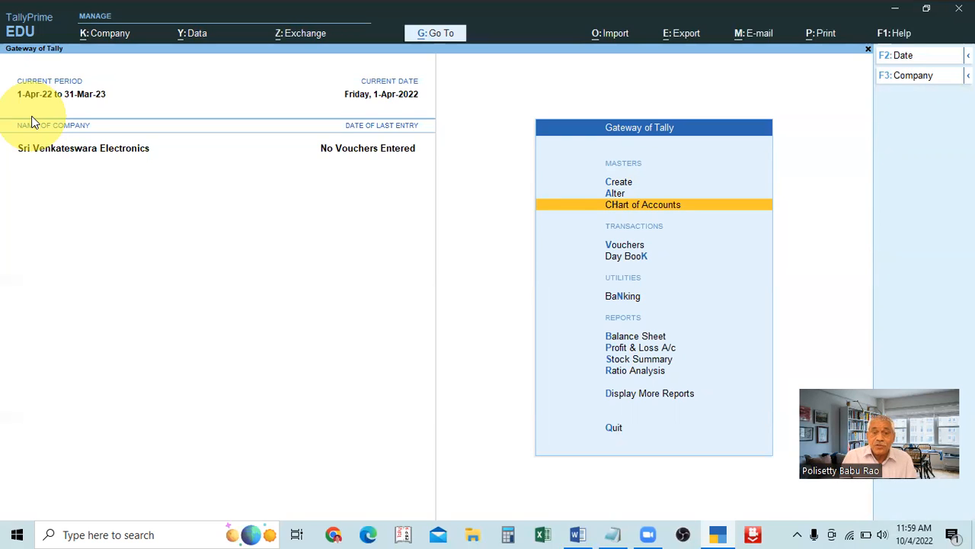
key(Return)
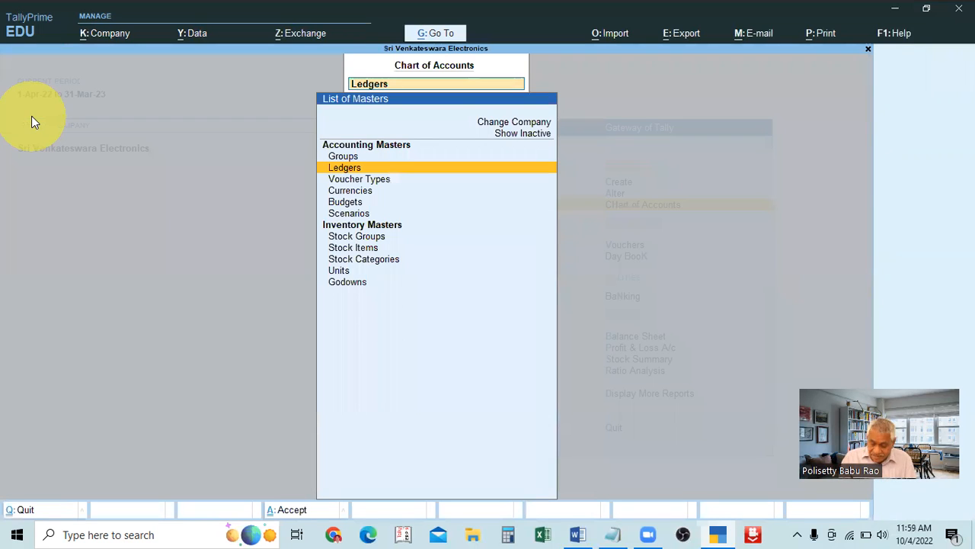
key(Down)
key(Down)
key(Down)
key(Down)
key(Down)
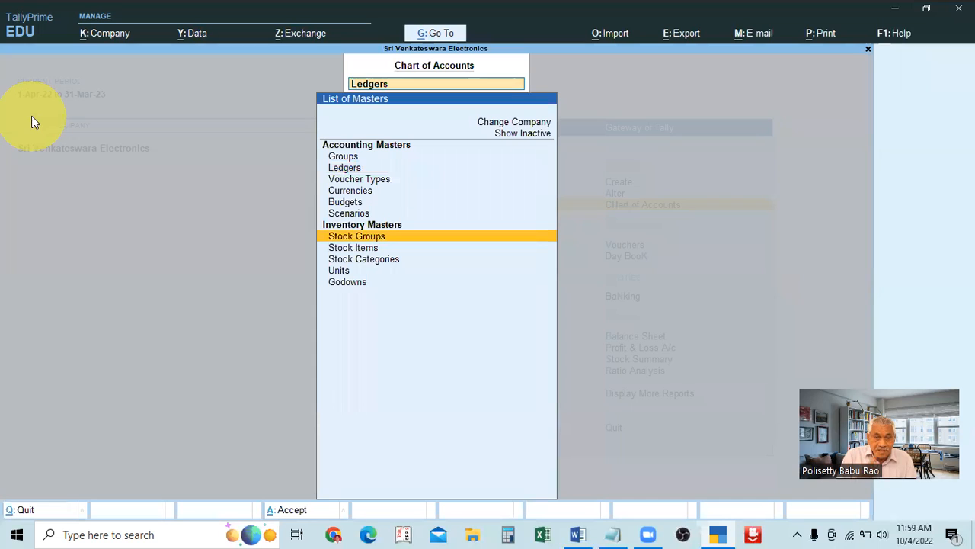
key(Return)
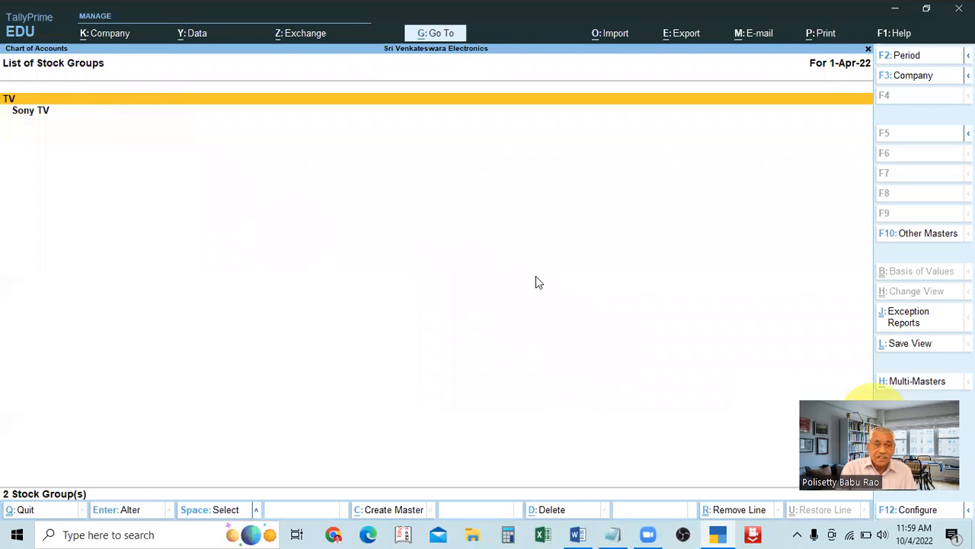
Step: Open the Multi Create form for creating several stock groups at once
click(512, 262)
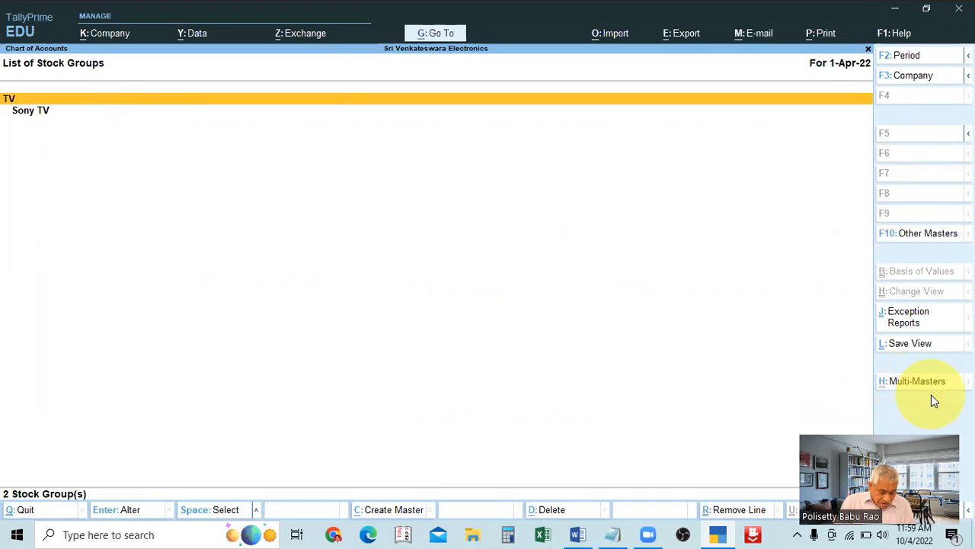
key(alt+h)
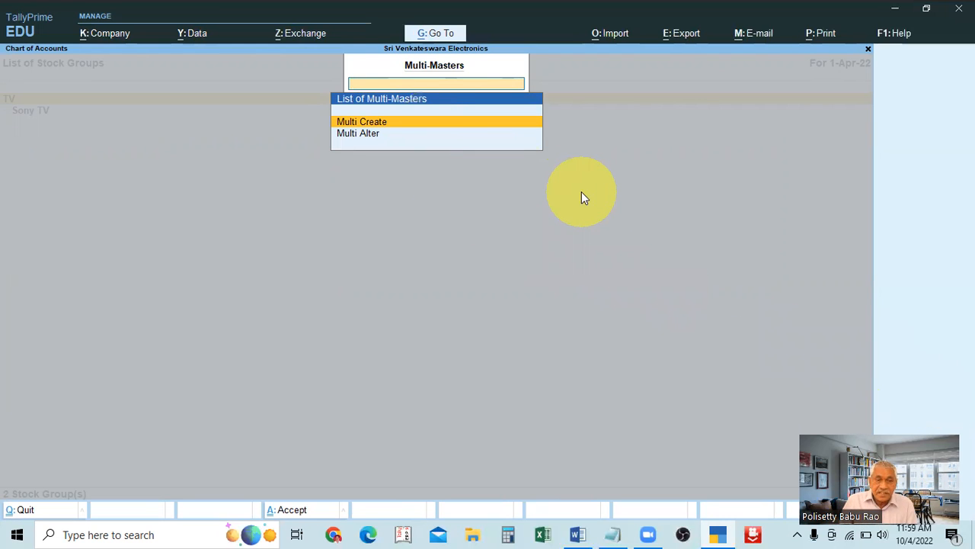
key(Return)
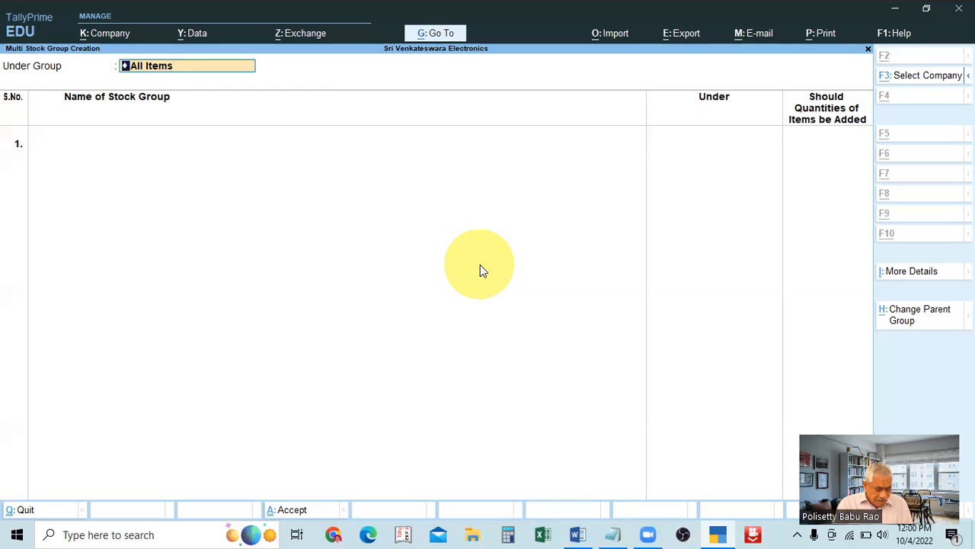
Step: Check the planned stock hierarchy in the Notepad notes, and set TV as the parent group for the multi-creation
key(alt+Tab)
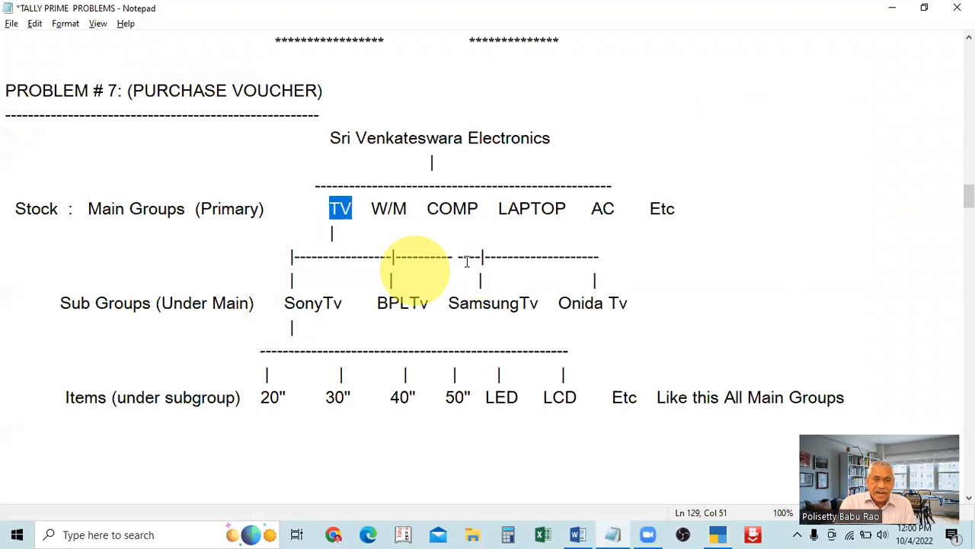
key(alt+Tab)
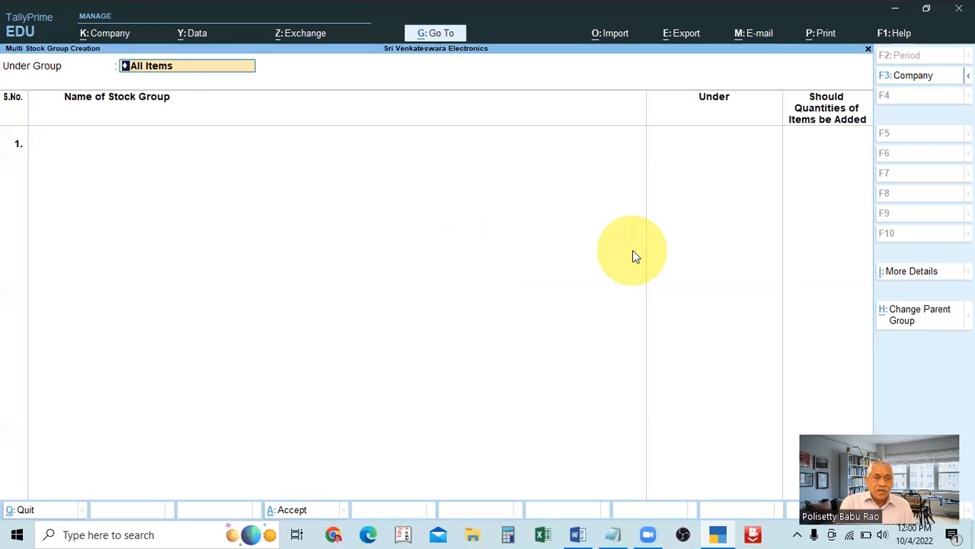
key(alt+Tab)
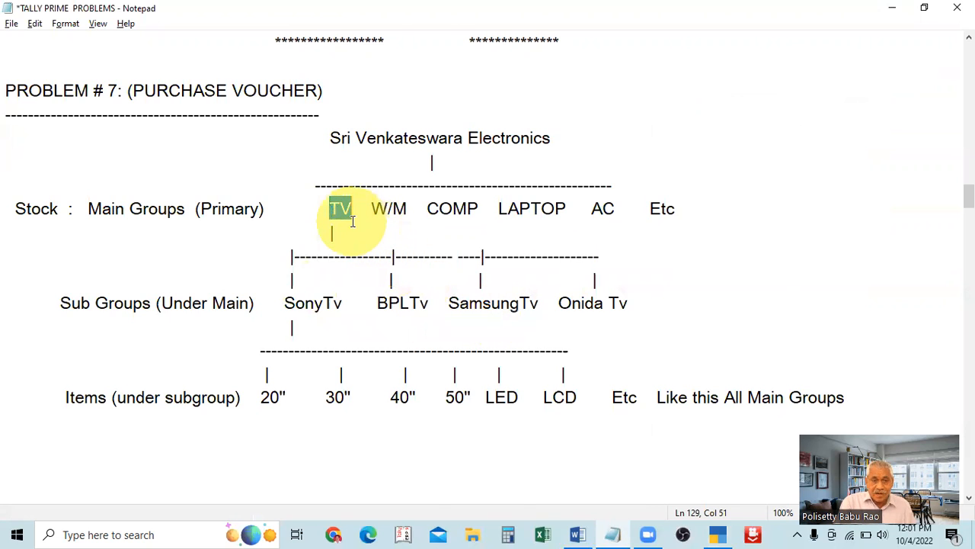
key(alt+Tab)
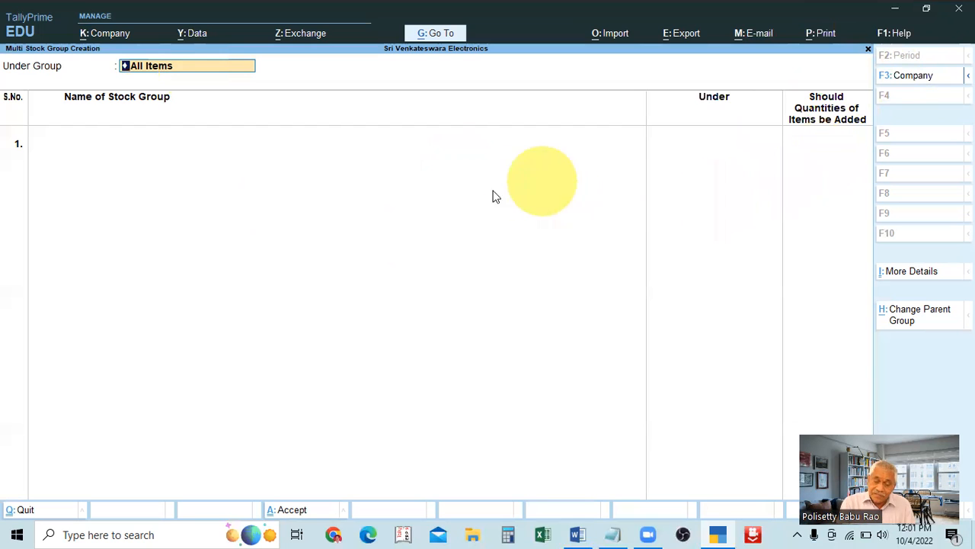
click(197, 70)
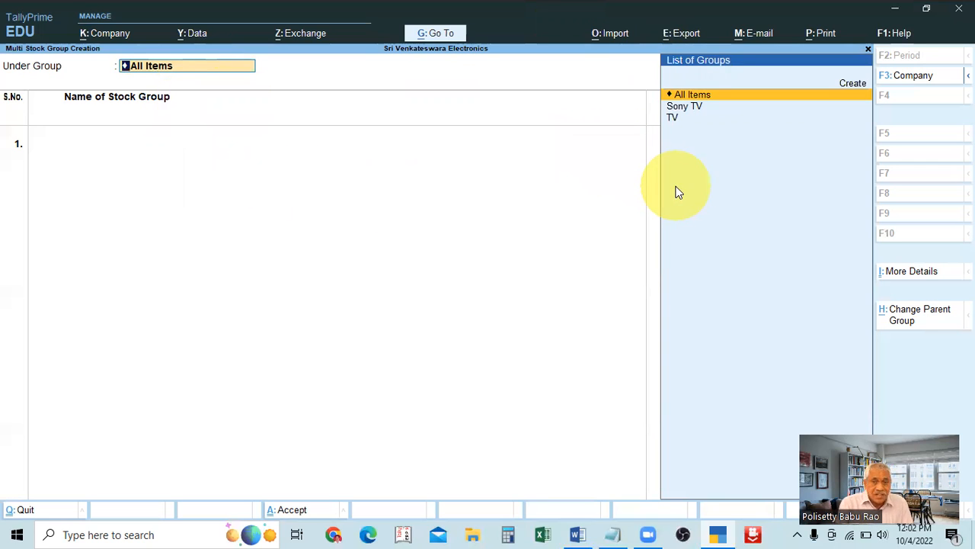
click(687, 117)
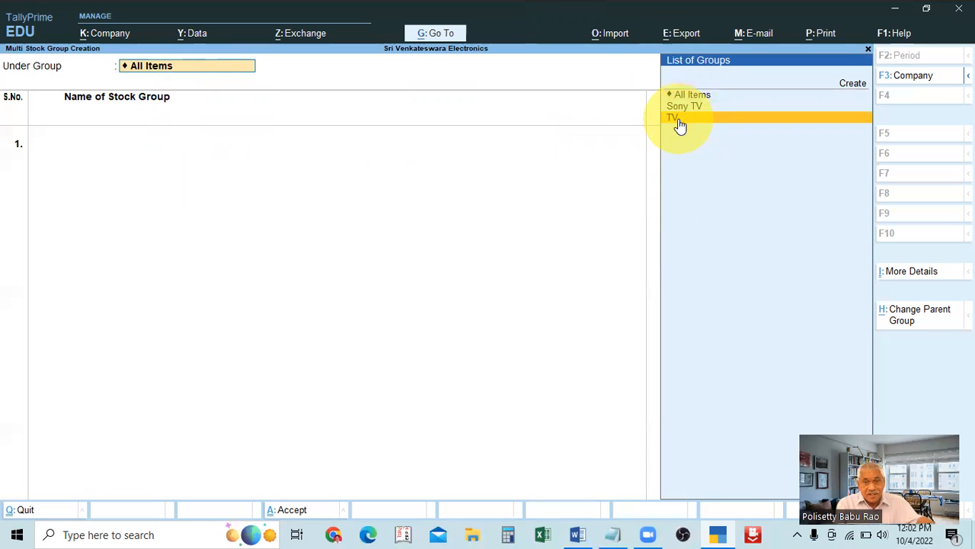
key(Return)
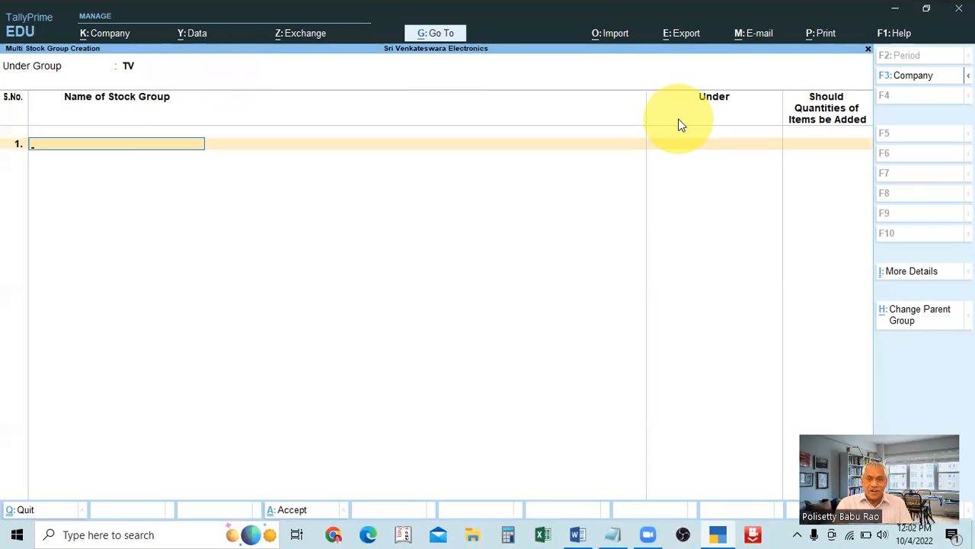
Step: Add BPL TV from the Notepad plan as the first subgroup under TV, with adding the quantities of items set to Yes
click(613, 533)
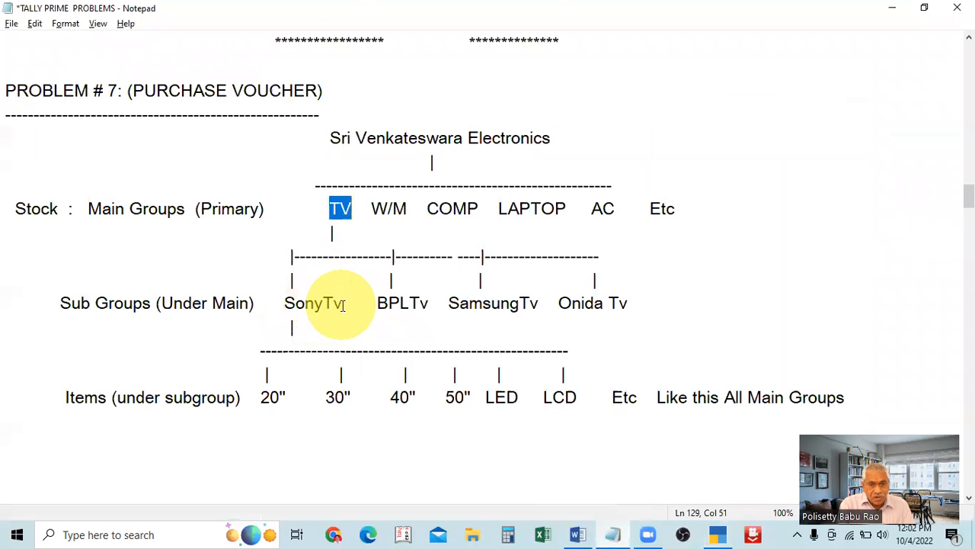
click(615, 531)
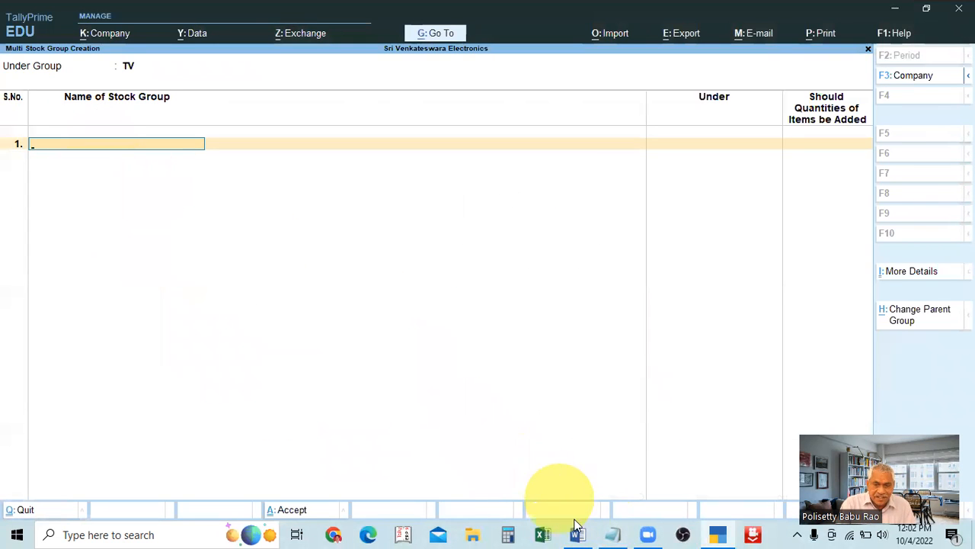
click(614, 532)
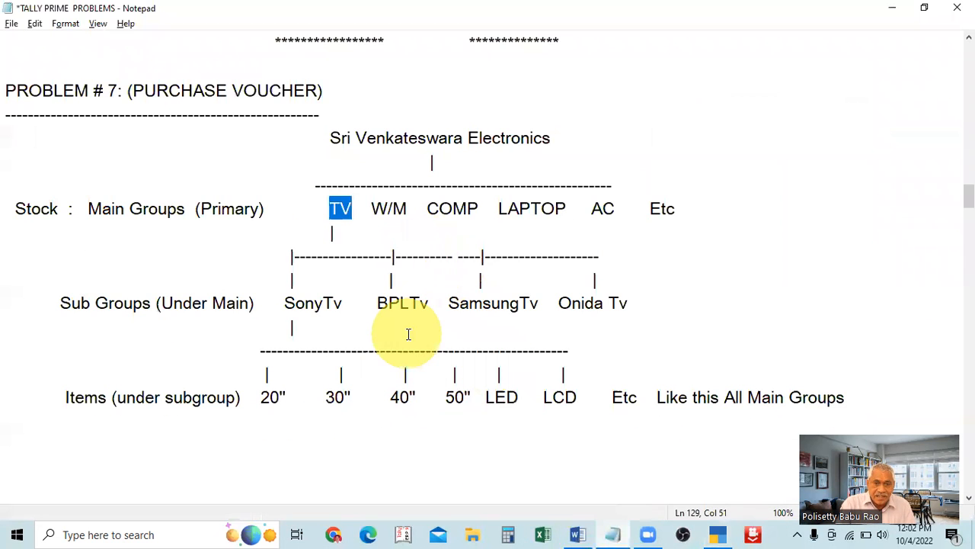
click(614, 532)
text(BP)
text(L TB)
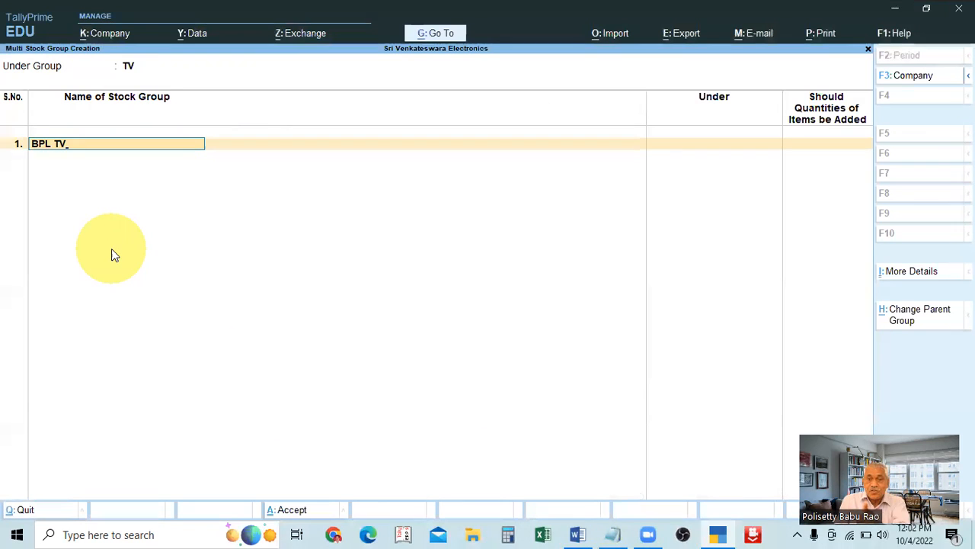
key(Return)
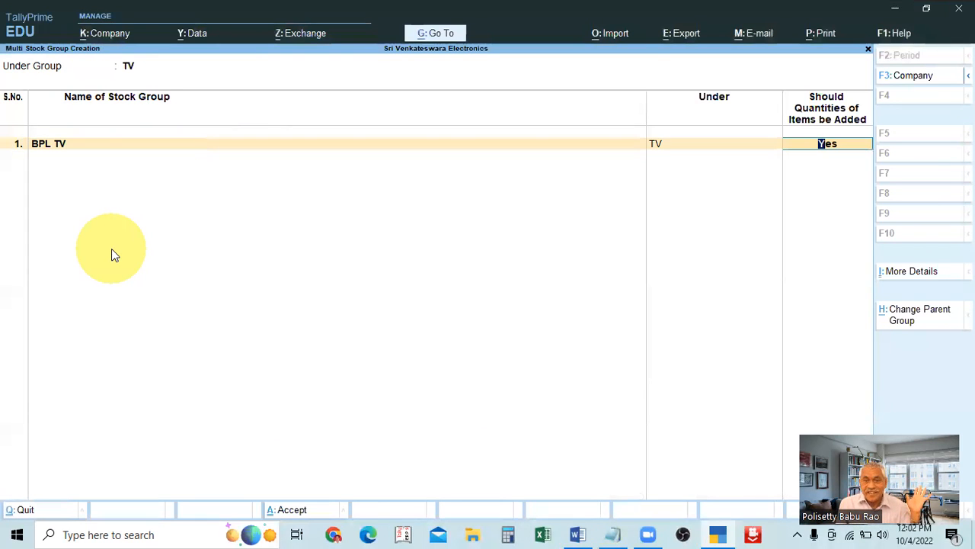
key(Return)
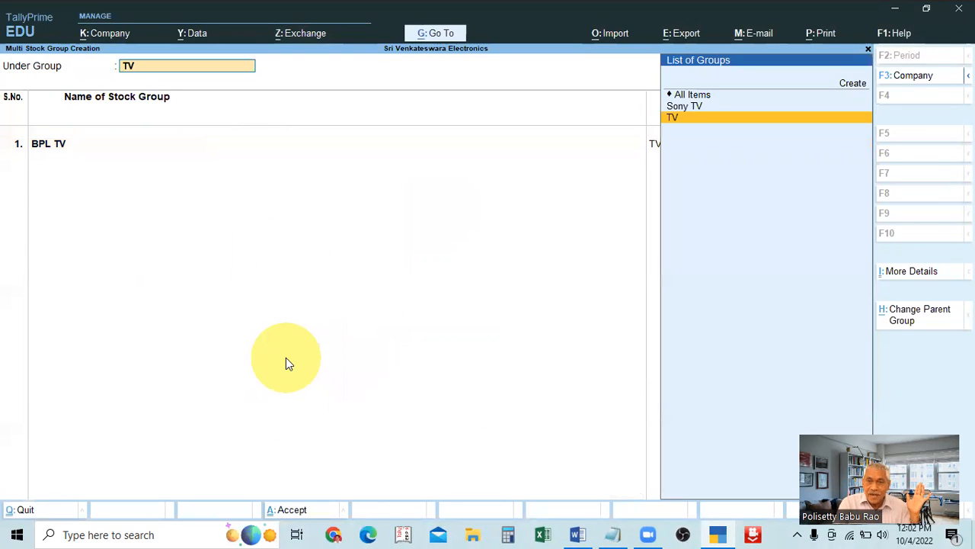
key(Return)
key(Return)
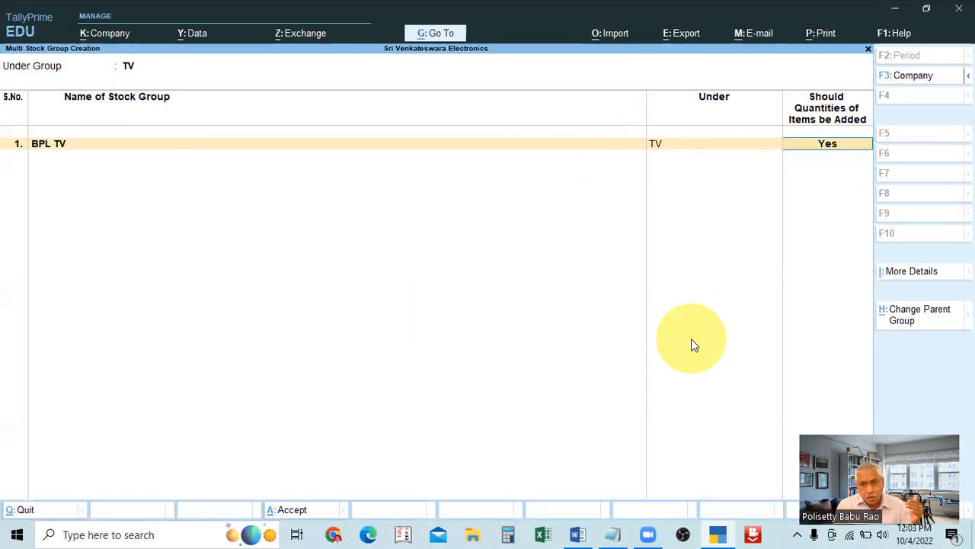
key(Return)
Step: Add Samsung TV as the second subgroup with adding the quantities of items set to Yes, and save both subgroups
text(S)
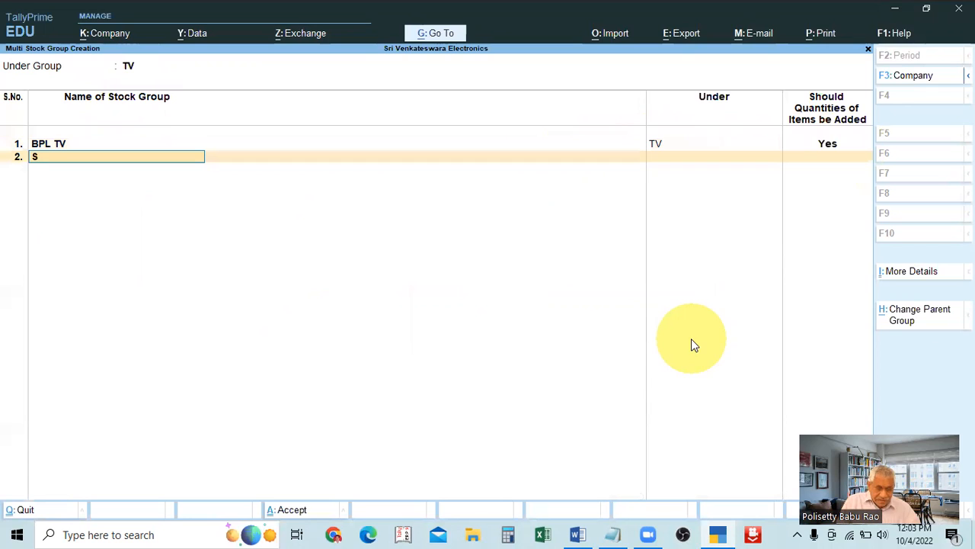
text(amsung)
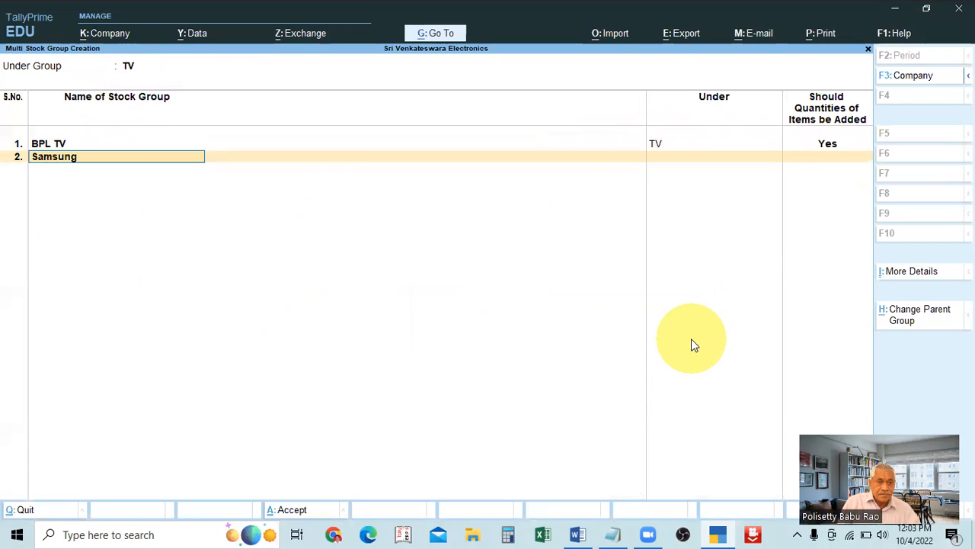
text( TB)
key(BackSpace)
text(V)
key(Return)
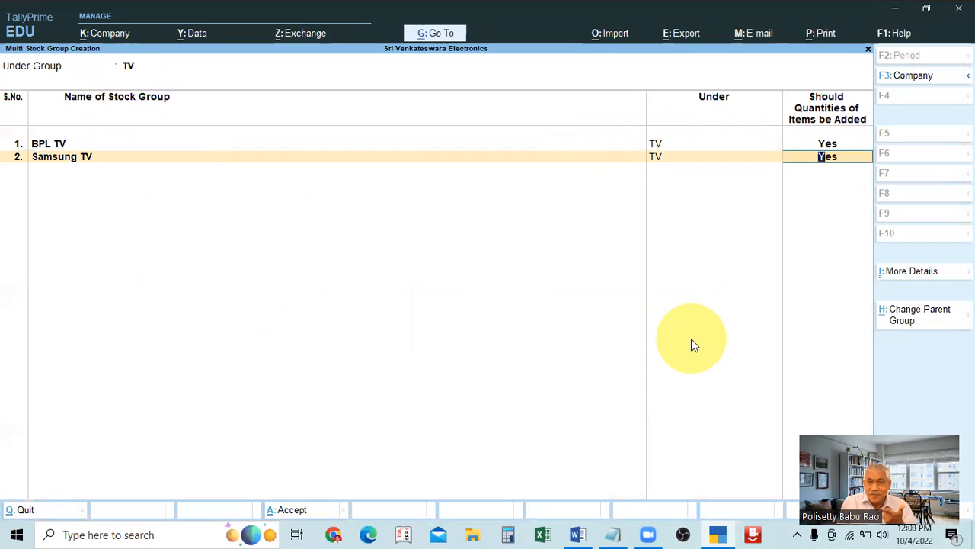
key(Return)
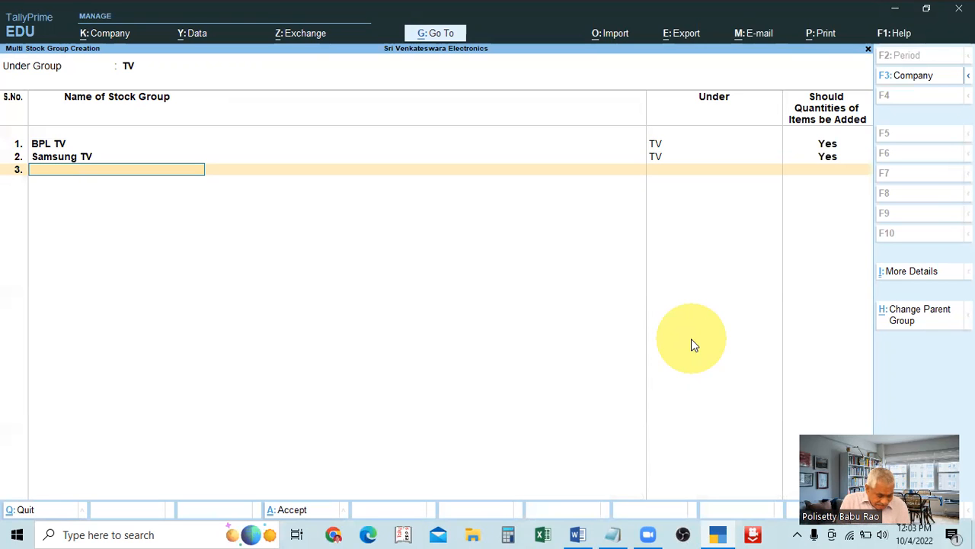
key(ctrl)
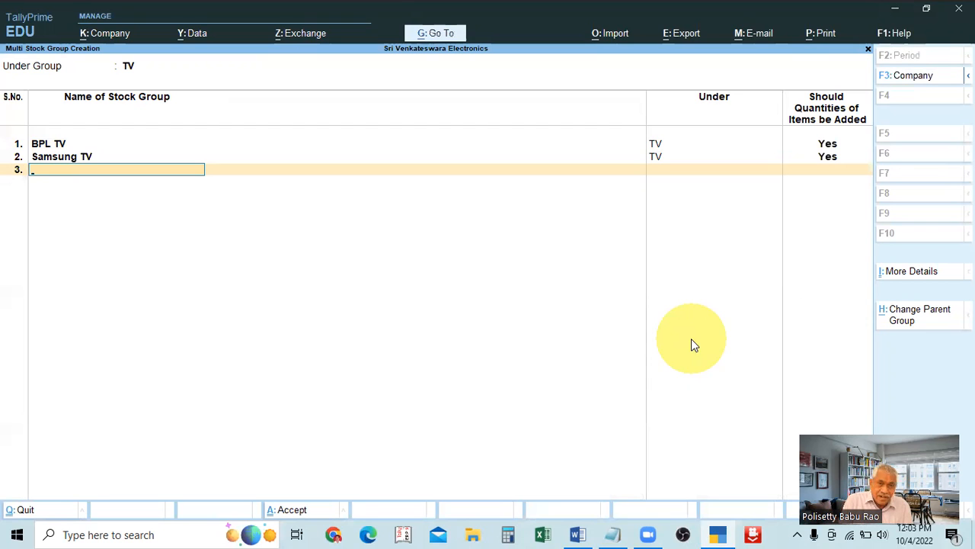
key(ctrl)
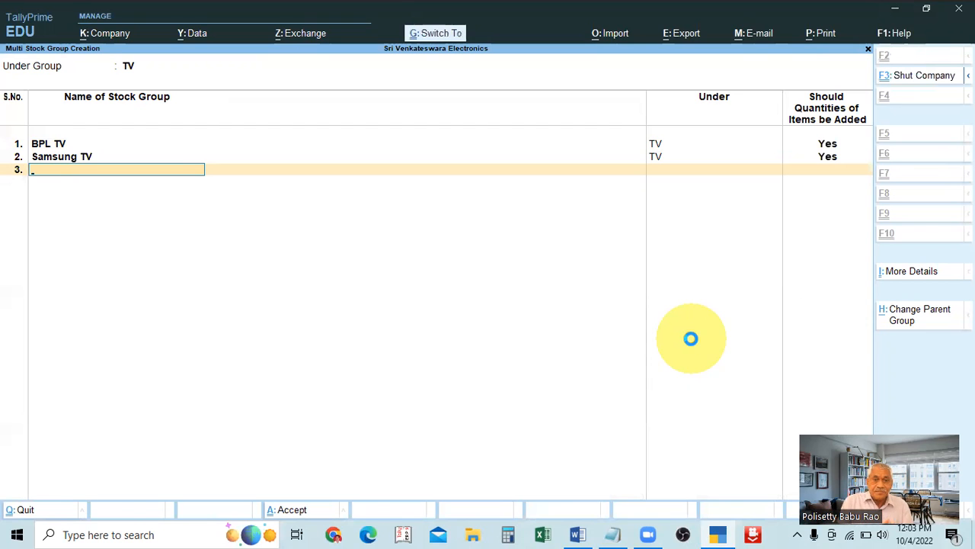
key(ctrl+a)
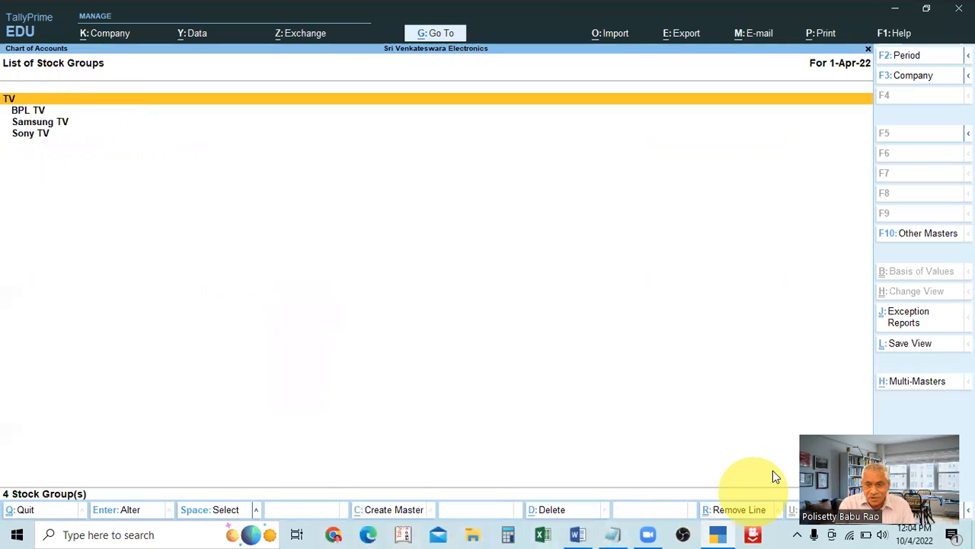
Step: Open a new Multi Create form for stock groups with All Items as the parent group
click(930, 384)
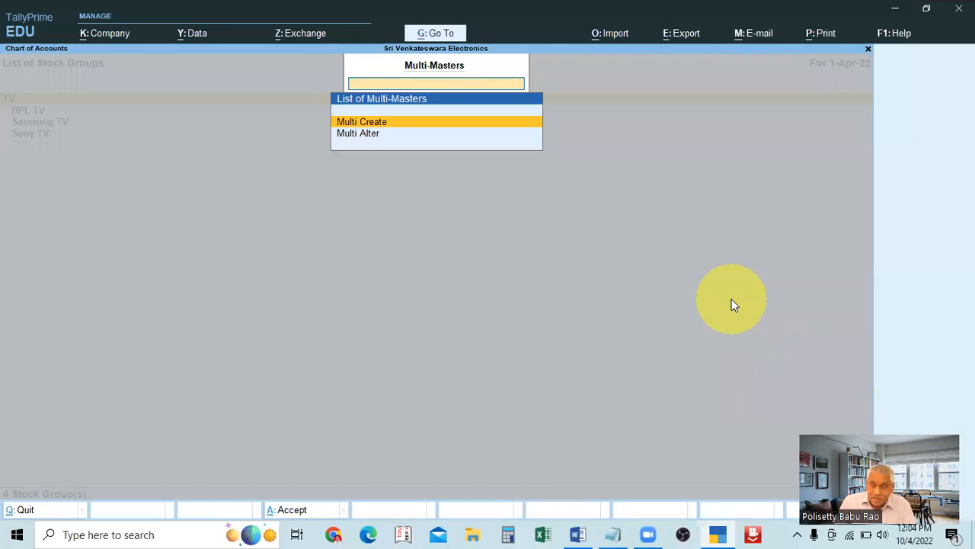
key(Return)
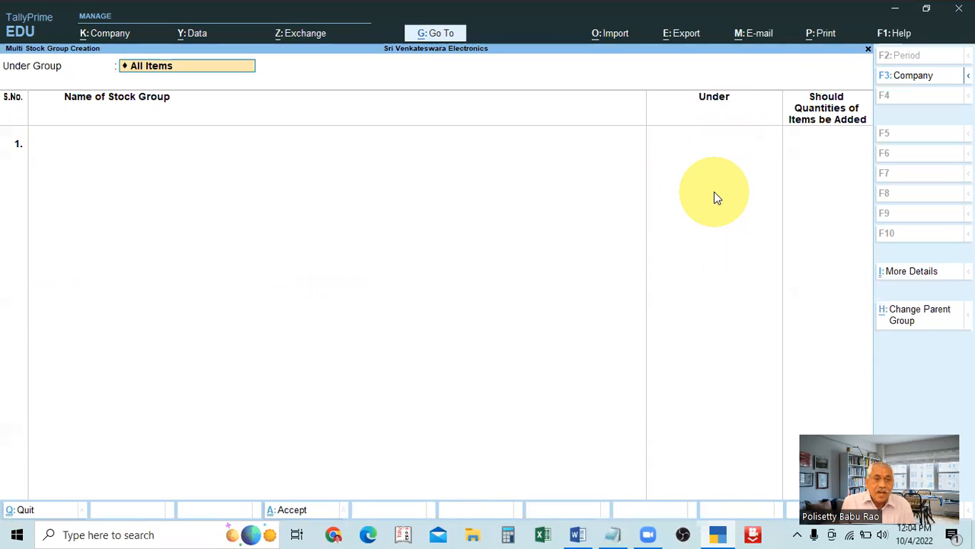
key(Return)
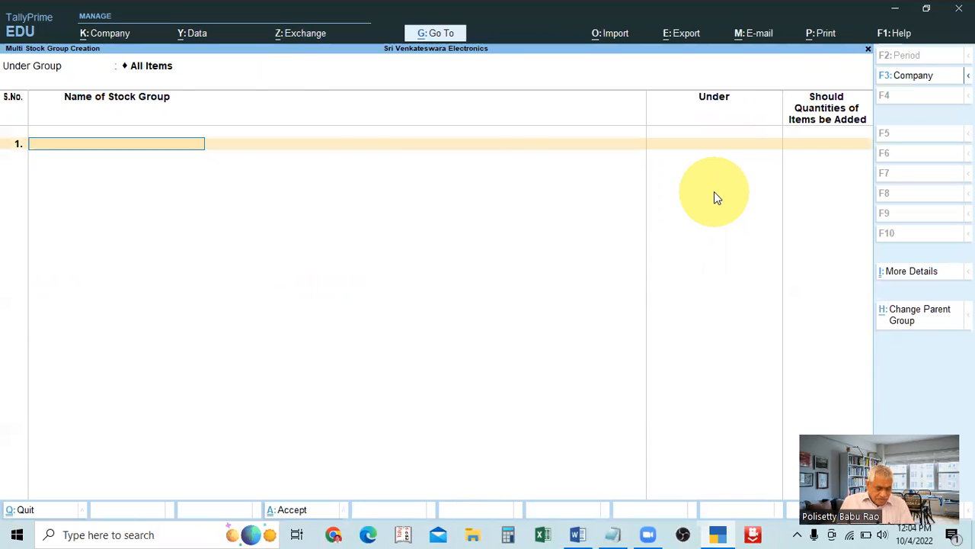
Step: Add Washing Machine from the Notepad plan as a Primary stock group, with adding the quantities of items set to Yes
key(alt+Tab)
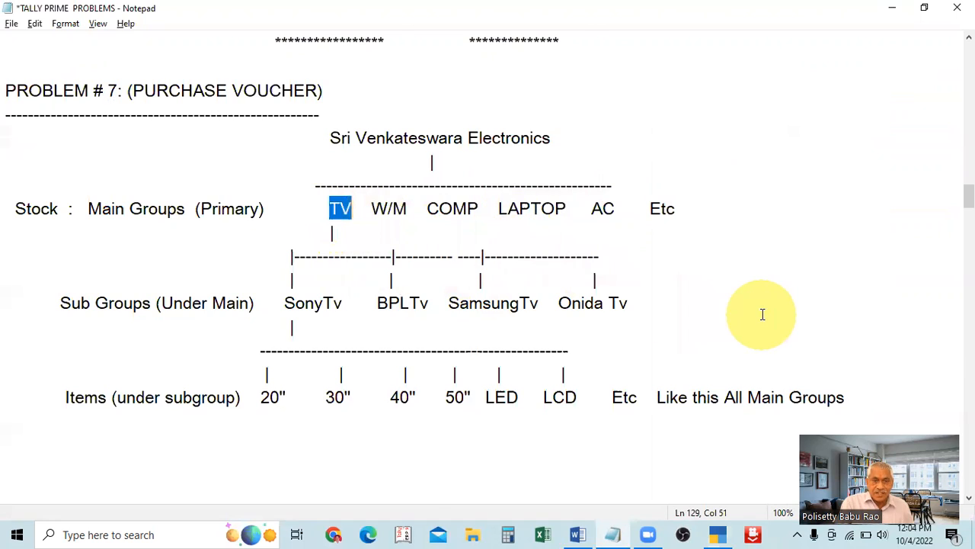
key(alt+Tab)
text(Wash)
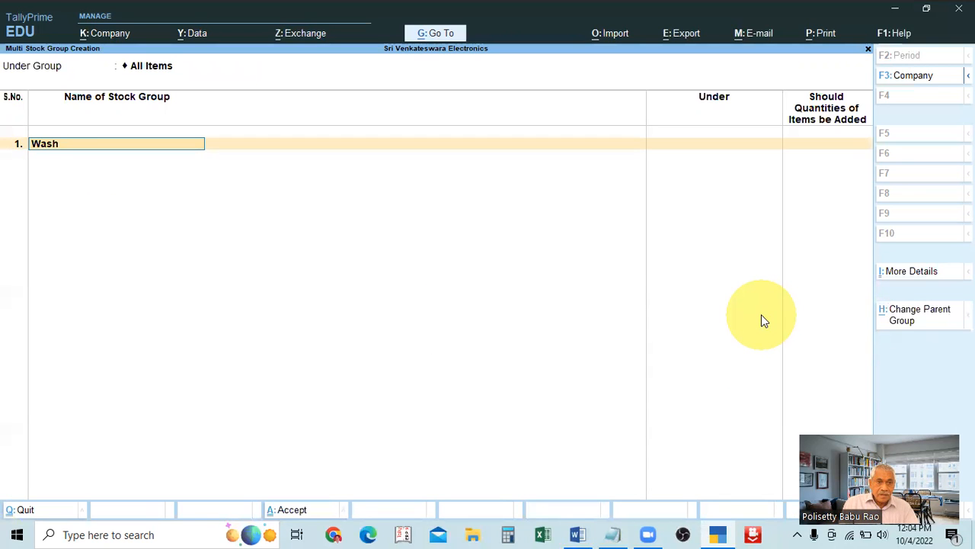
text(ing Machine)
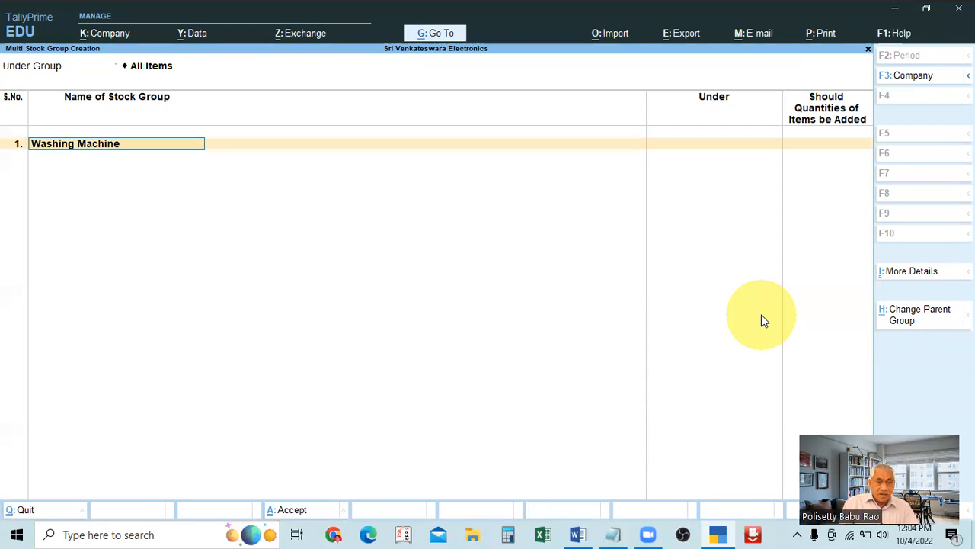
key(Return)
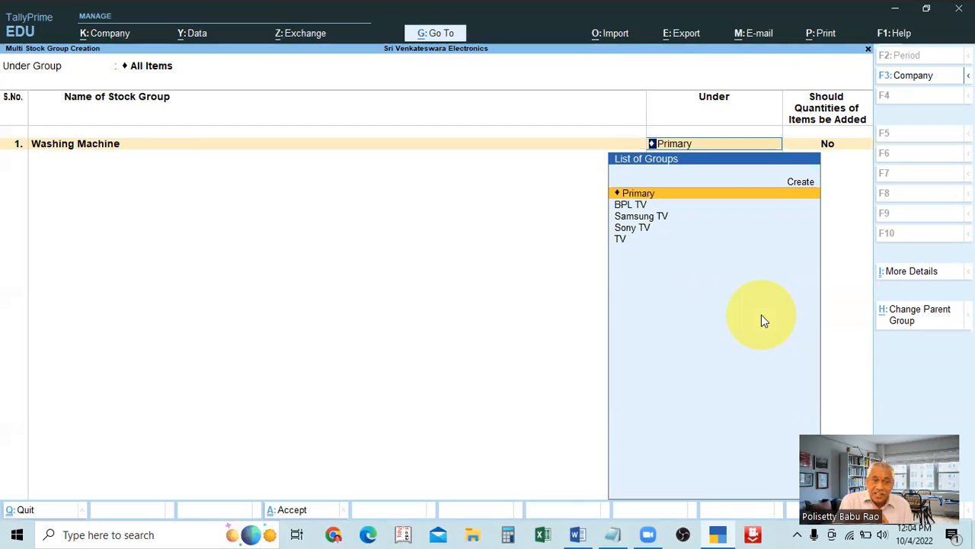
key(alt+Tab)
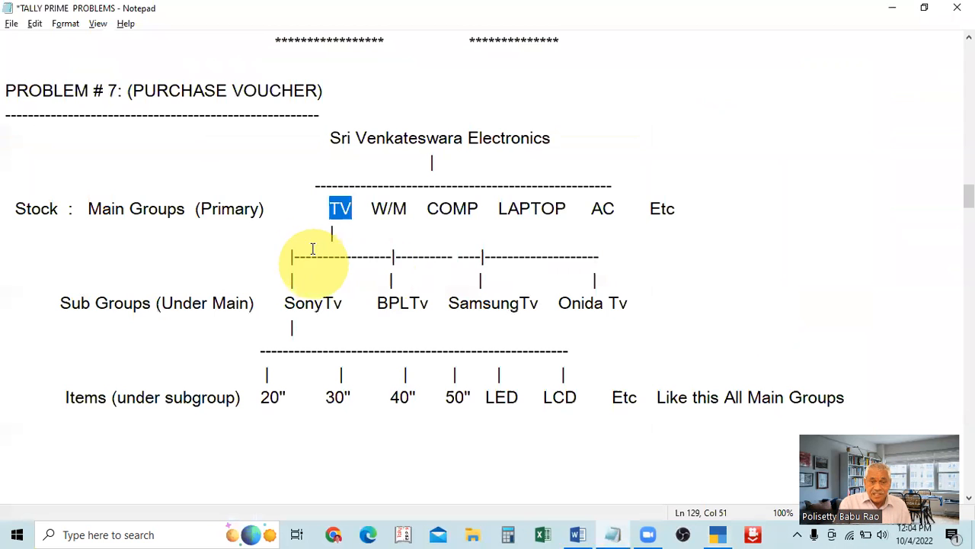
key(alt+Tab)
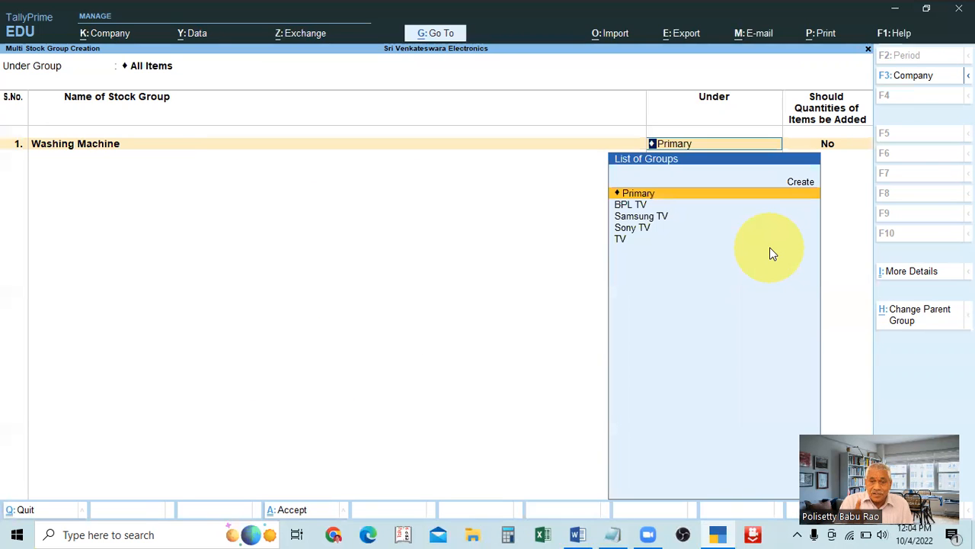
key(Return)
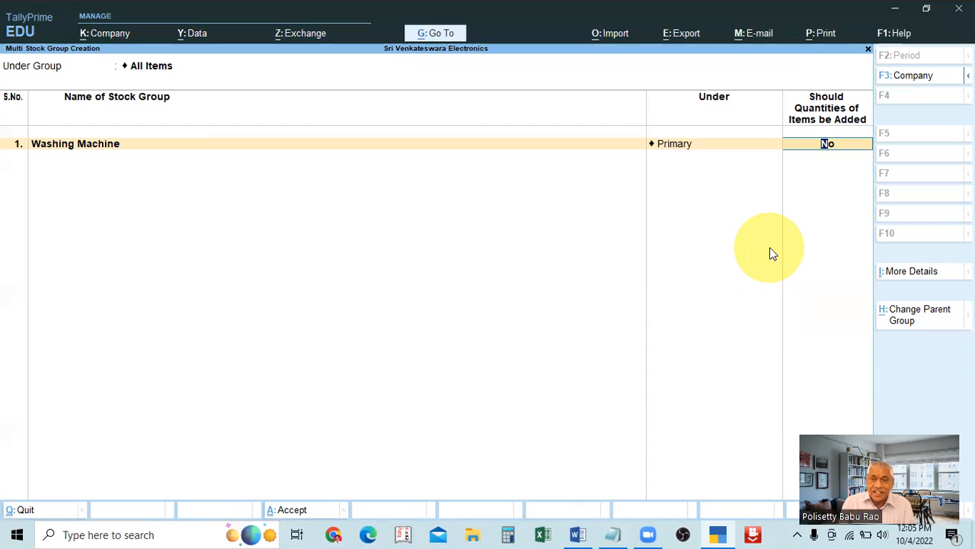
text(y)
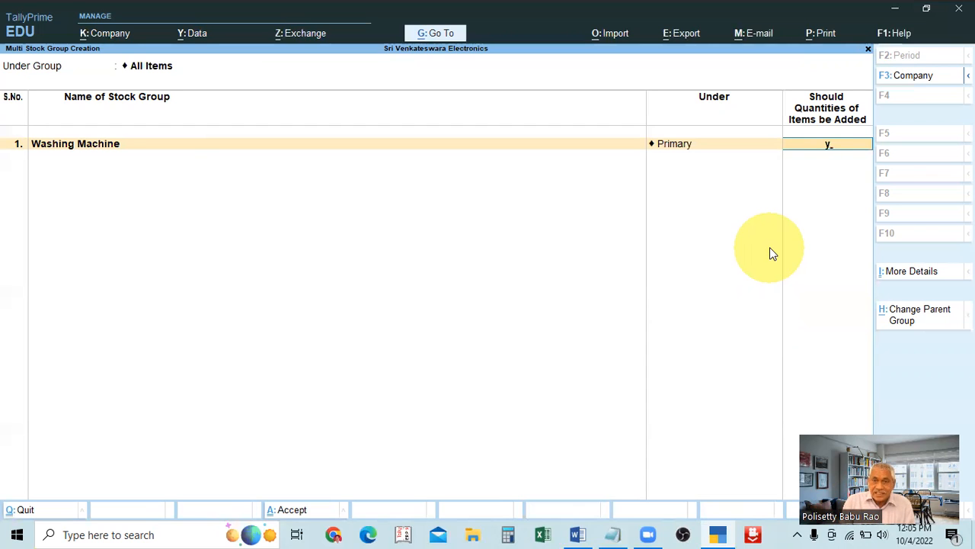
key(Return)
Step: Add Computers as the second Primary stock group, with adding the quantities of items set to Yes
key(alt+Tab)
key(alt+Tab)
text(Computers)
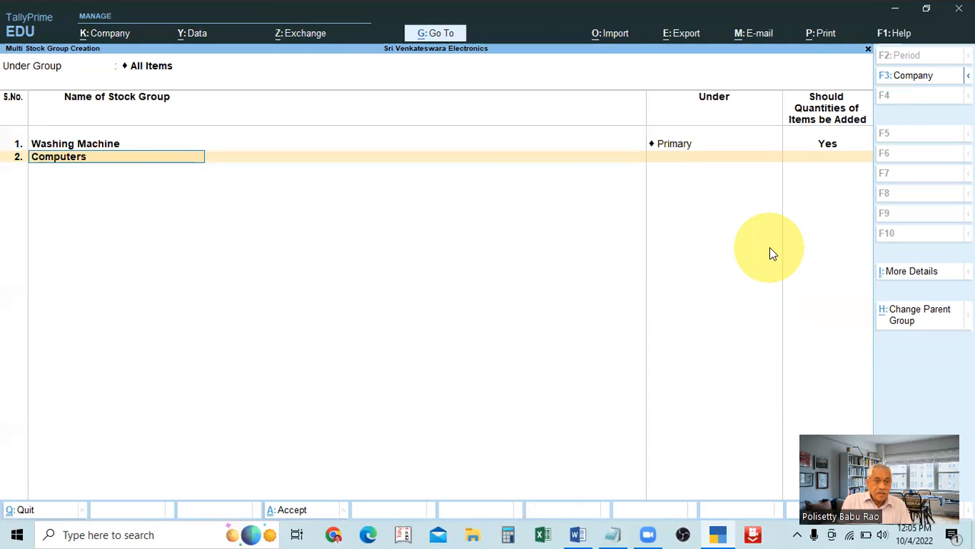
key(Return)
key(Return)
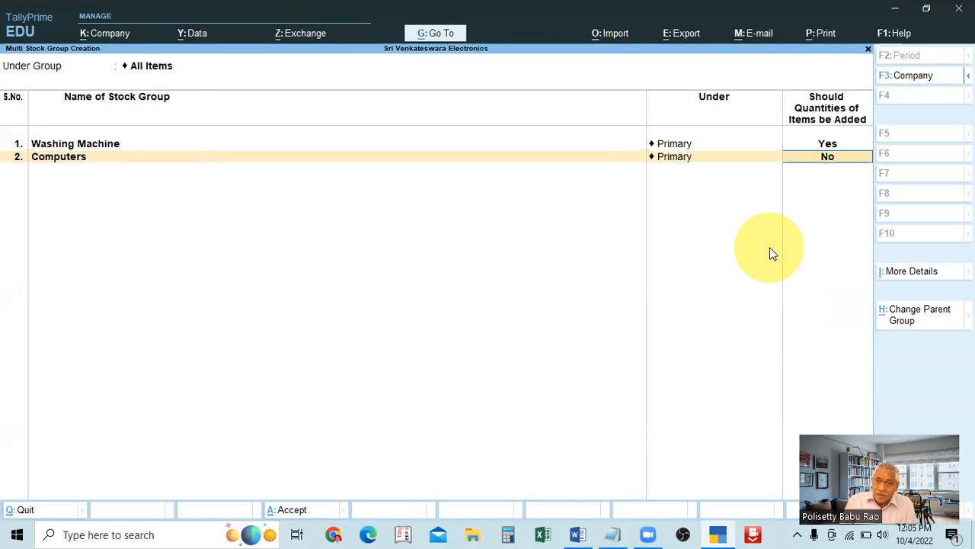
text(y)
key(Return)
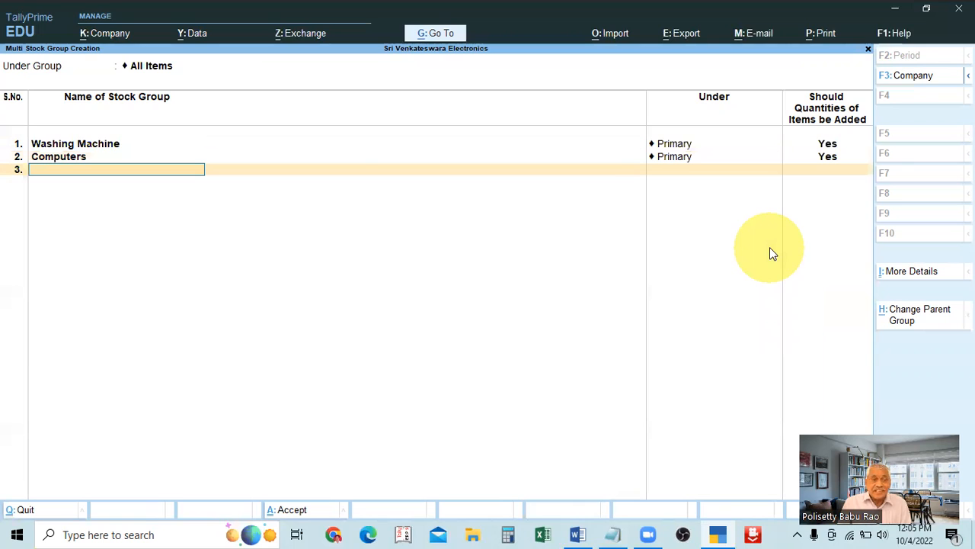
Step: Add Laptops from the Notepad plan as the third Primary stock group, with adding the quantities of items set to Yes
key(alt+Tab)
key(alt+Tab)
text(Laptops)
key(Return)
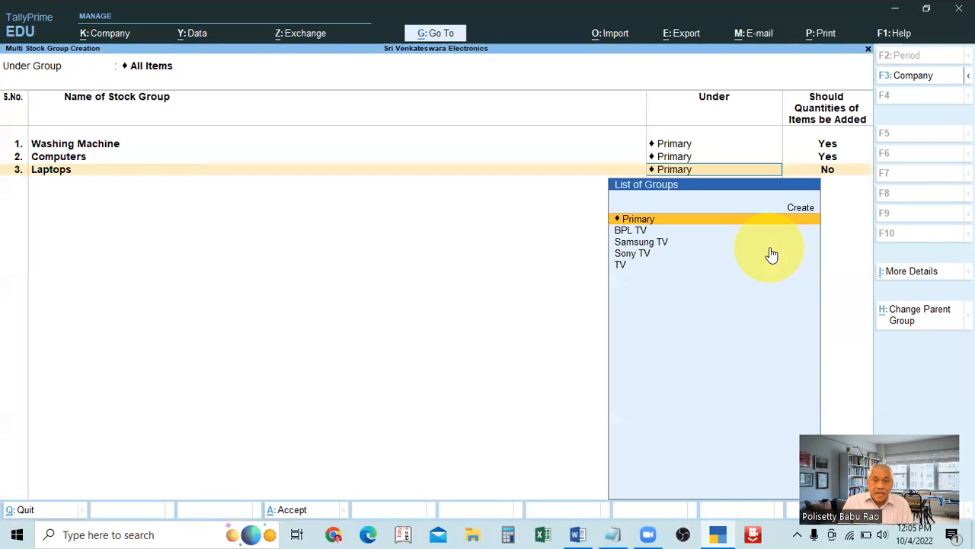
key(Return)
text(y)
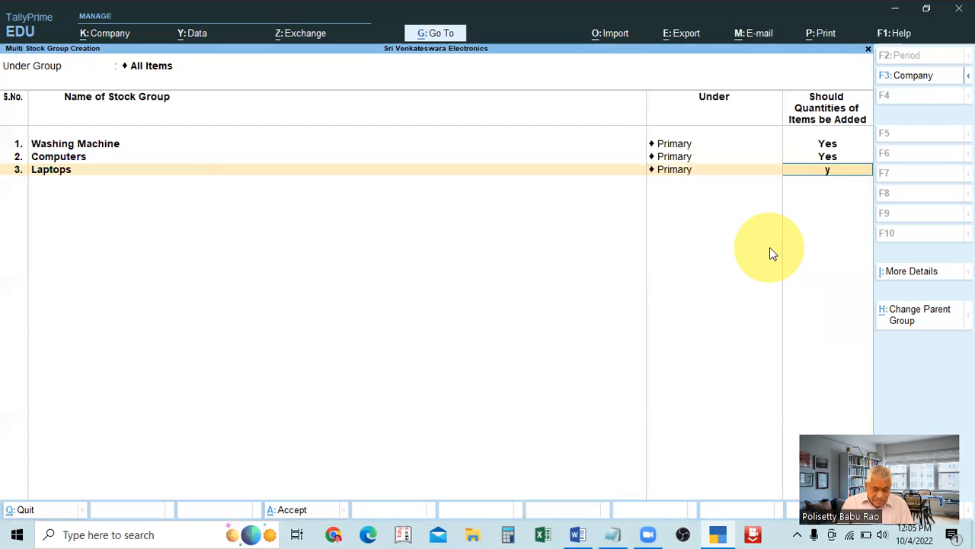
key(Return)
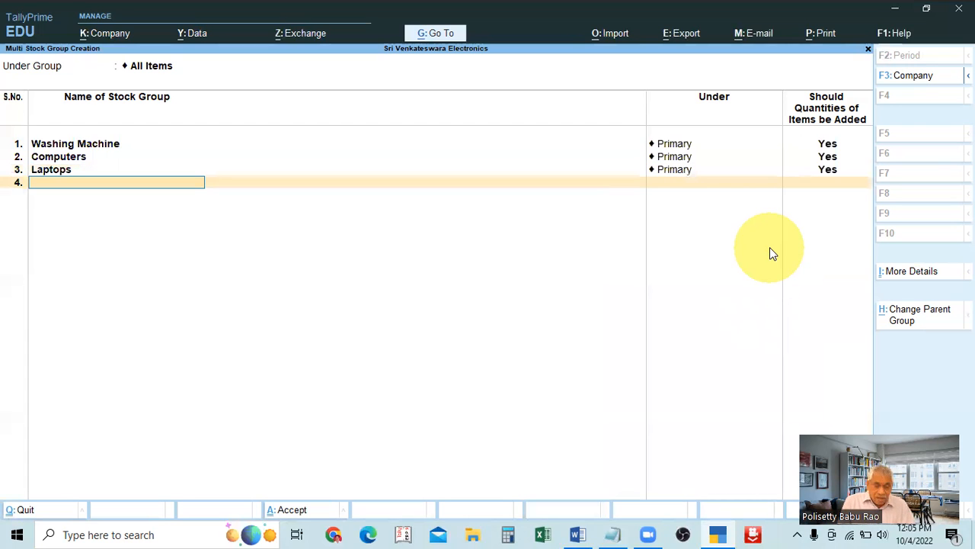
Step: Add Air Conditioners, the plan's AC entry, as the fourth Primary stock group, with adding the quantities of items set to Yes
key(alt+Tab)
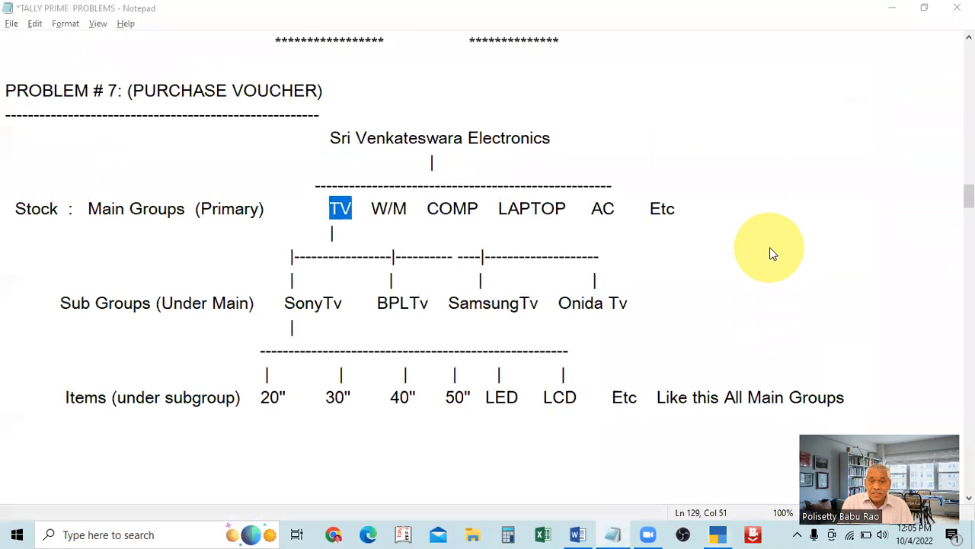
key(alt+Tab)
text(Air Conditioners)
key(Return)
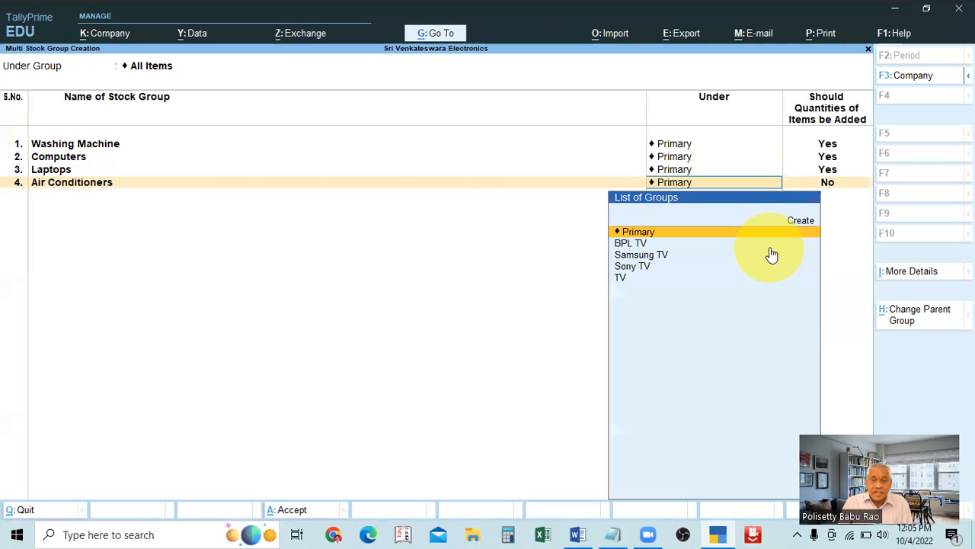
key(Return)
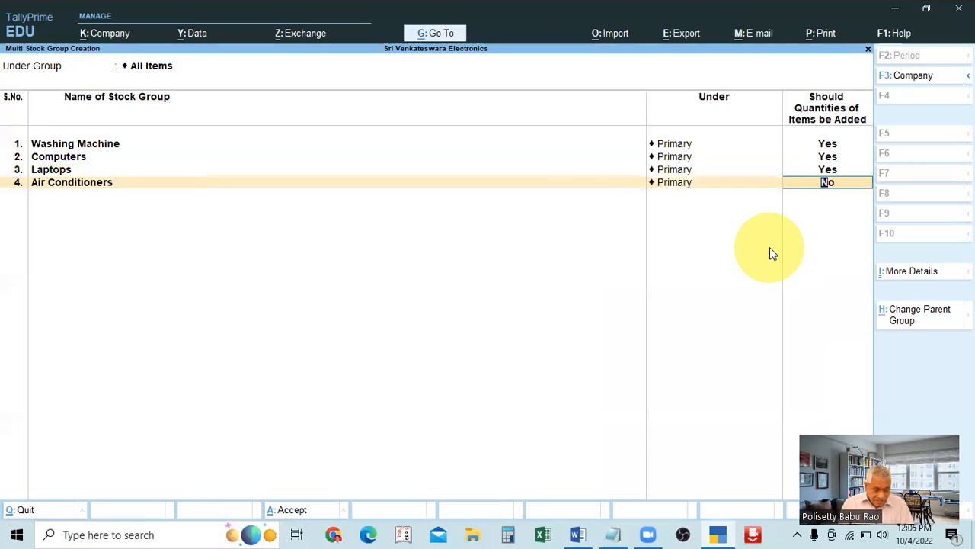
text(y)
key(Return)
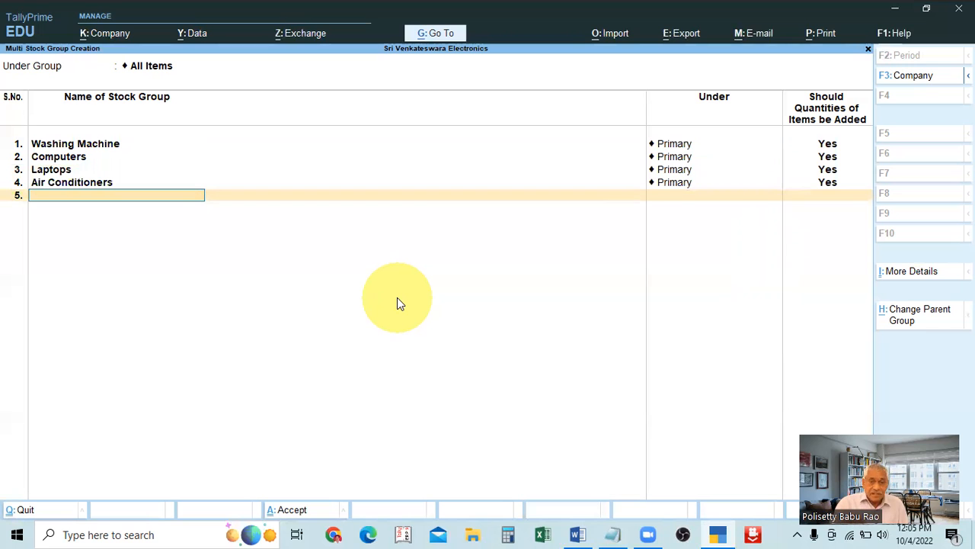
Step: Consult the Notepad plan and try to add BPL TV as the fifth stock group
key(alt+Tab)
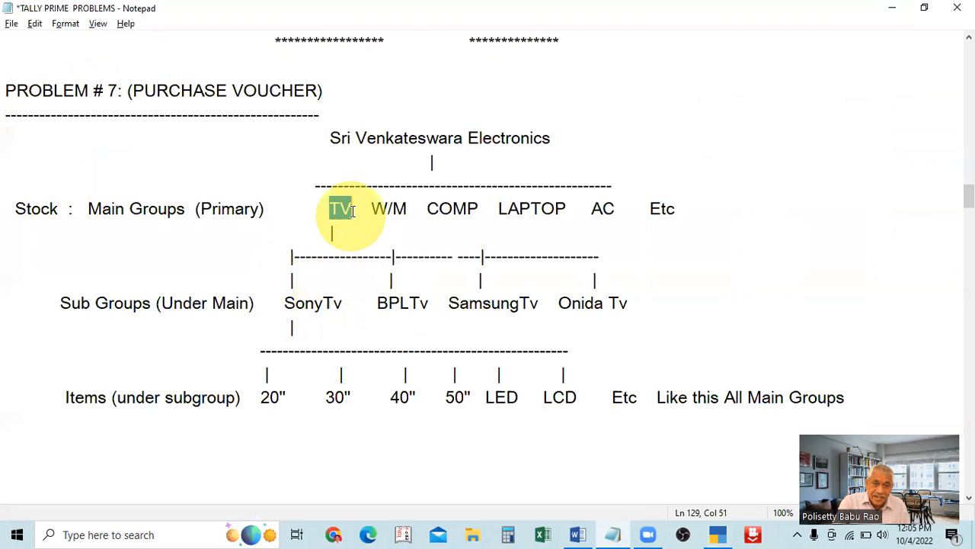
key(alt+Tab)
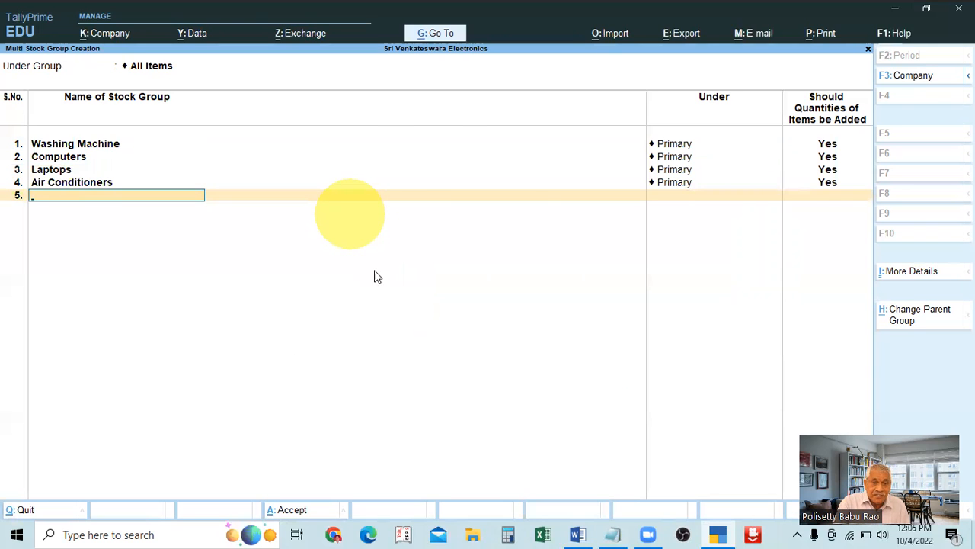
key(alt+Tab)
key(alt+Tab)
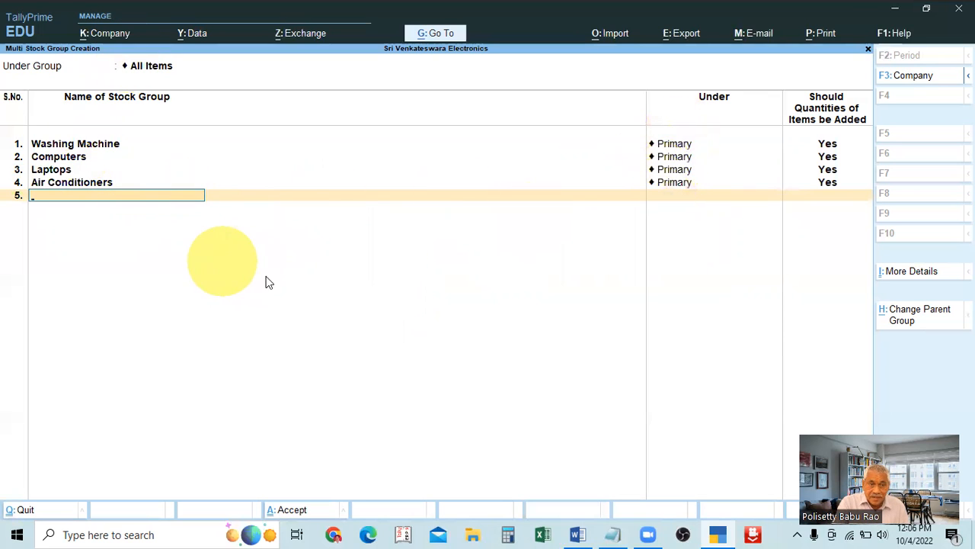
key(alt+Tab)
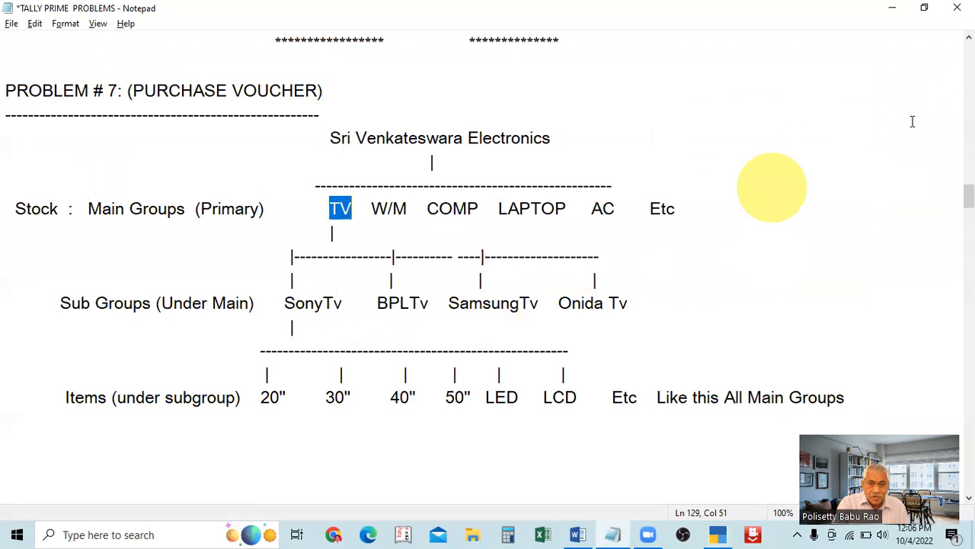
key(alt+Tab)
text(BPL TV)
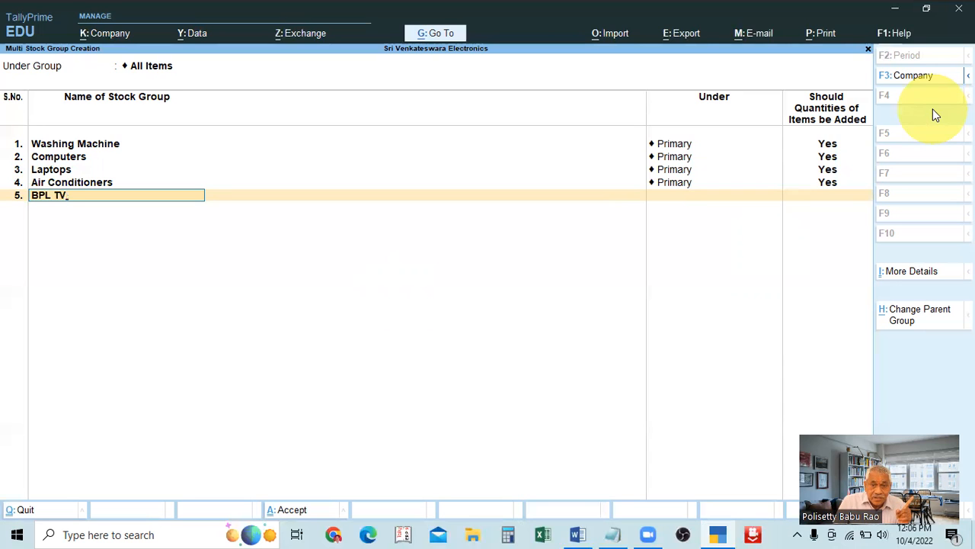
key(Return)
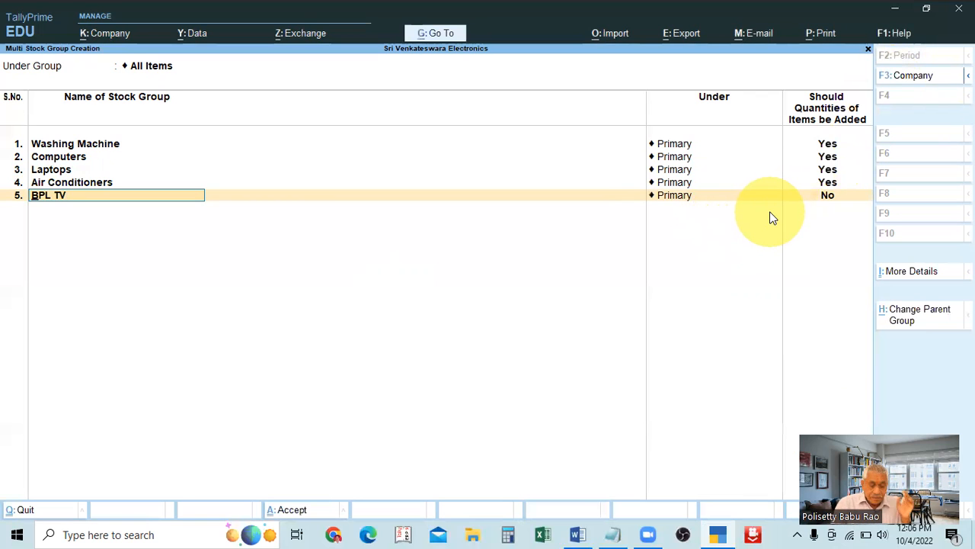
key(alt)
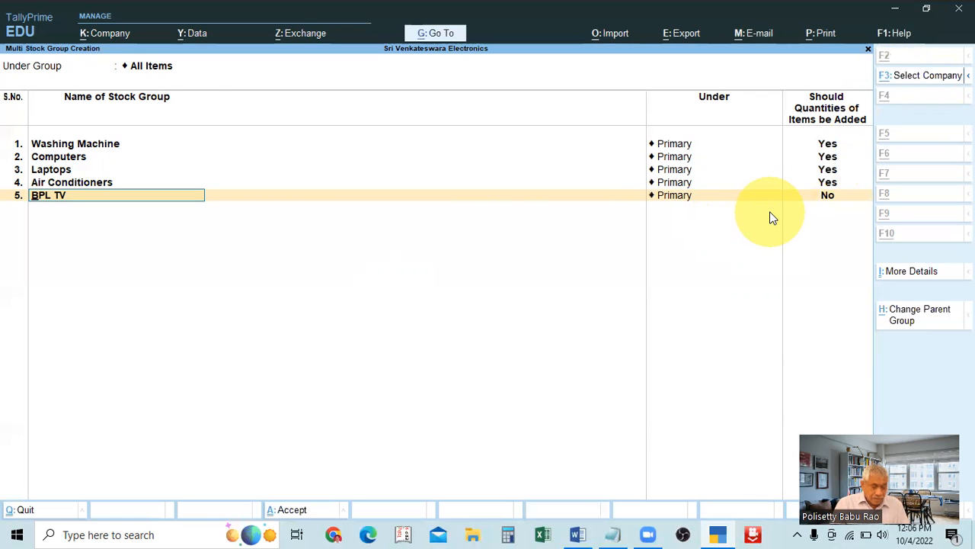
key(alt+Tab)
key(alt+Tab)
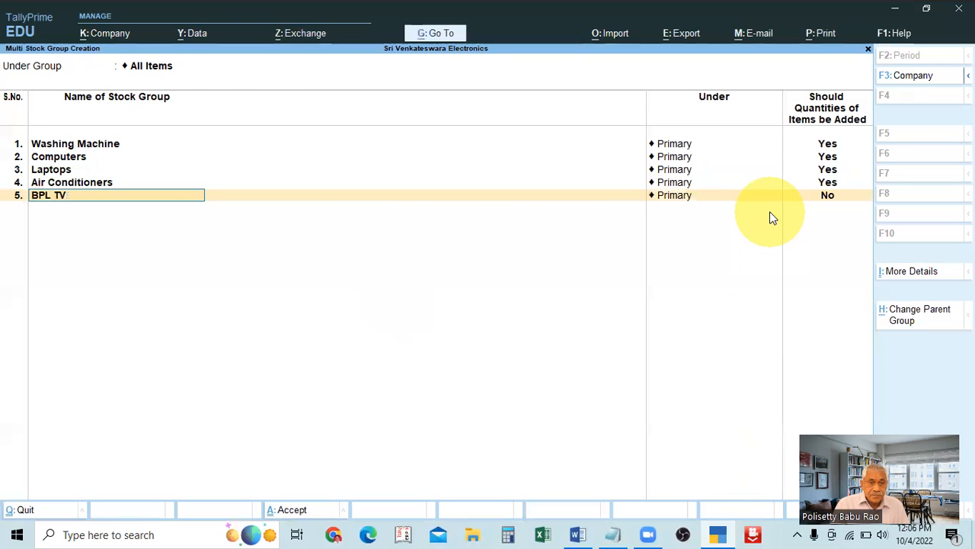
key(alt+Tab)
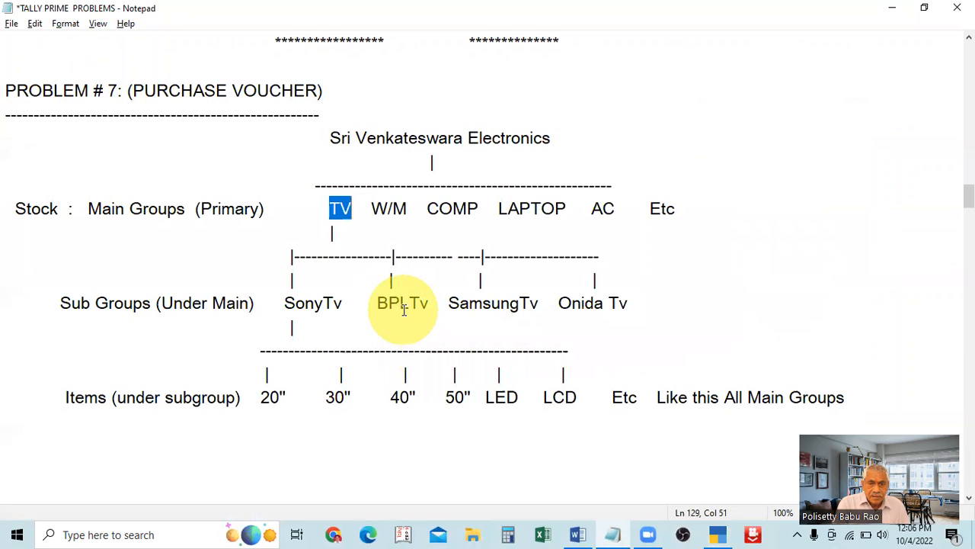
key(alt+Tab)
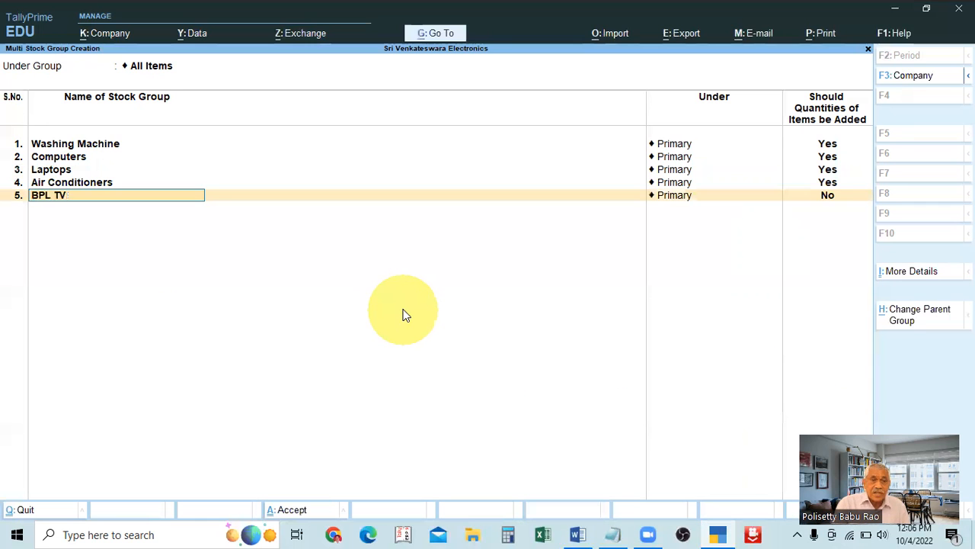
key(BackSpace)
key(Return)
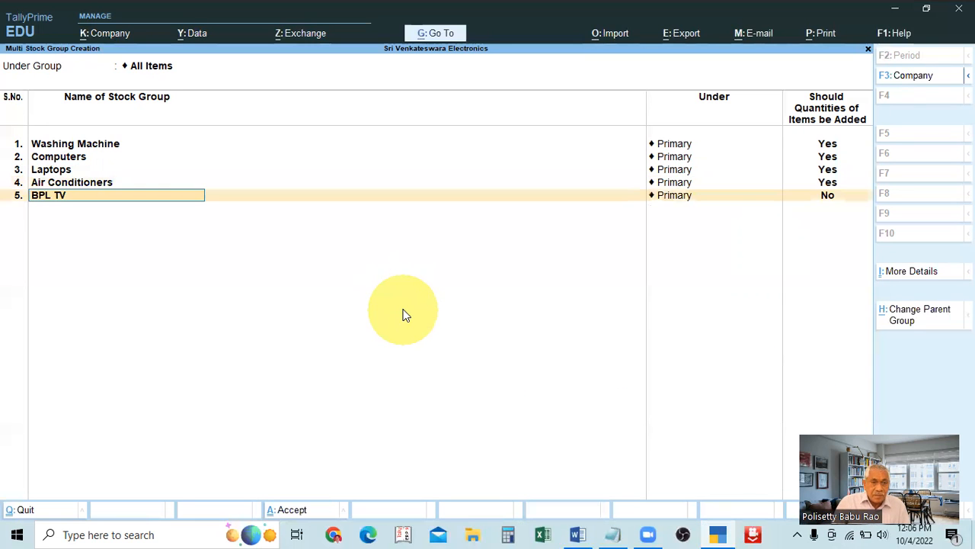
Step: Replace the fifth entry's name with Onida TV from the Notepad plan, place it under TV, and set adding the quantities of items to Yes
key(alt+Tab)
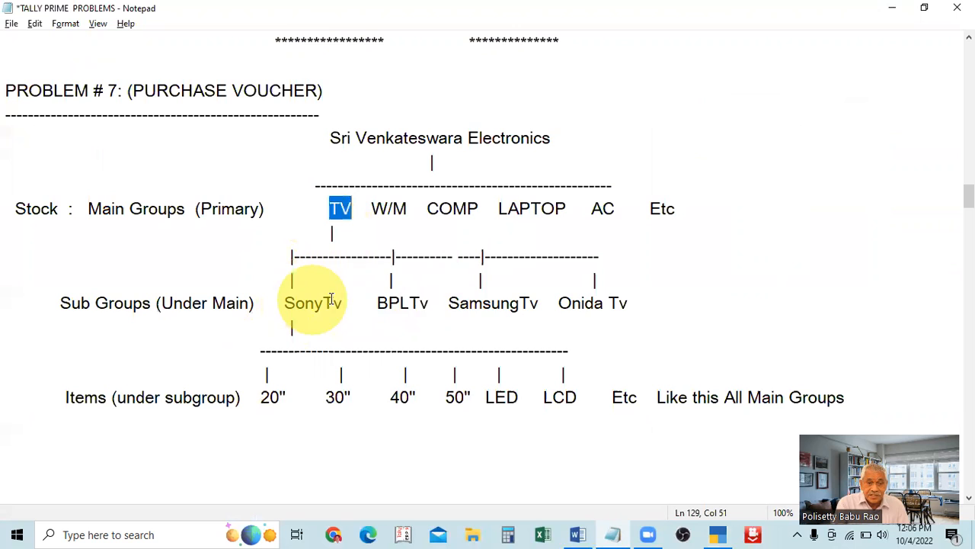
key(alt+Tab)
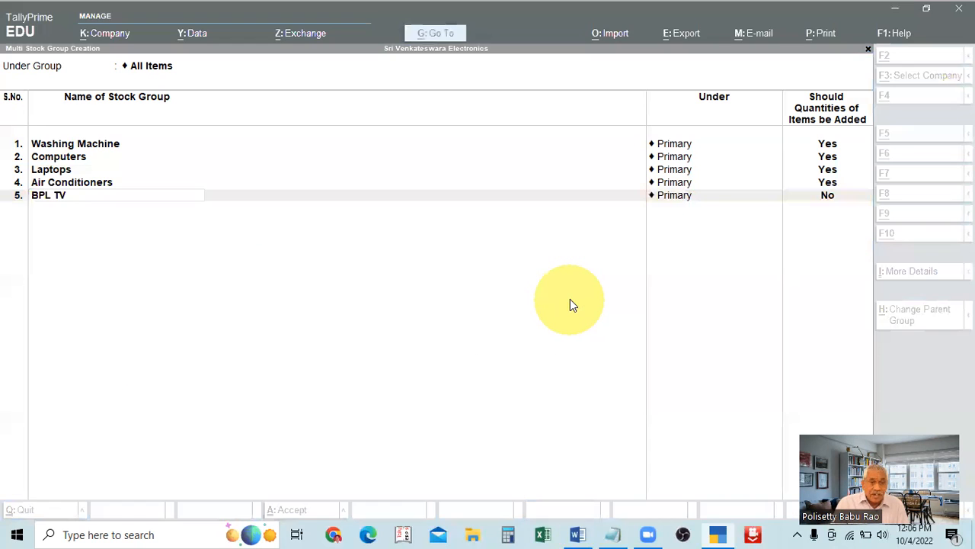
text(Onid)
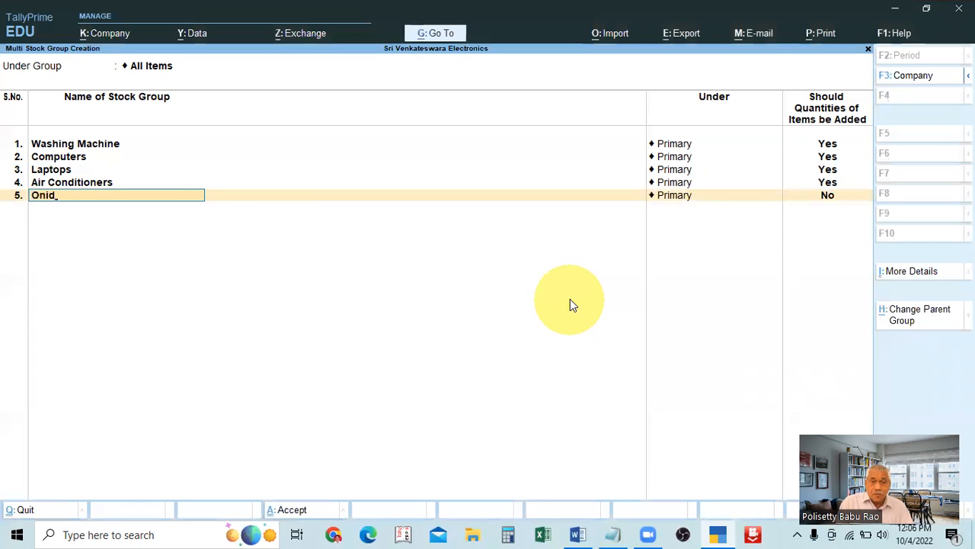
text(a TB+)
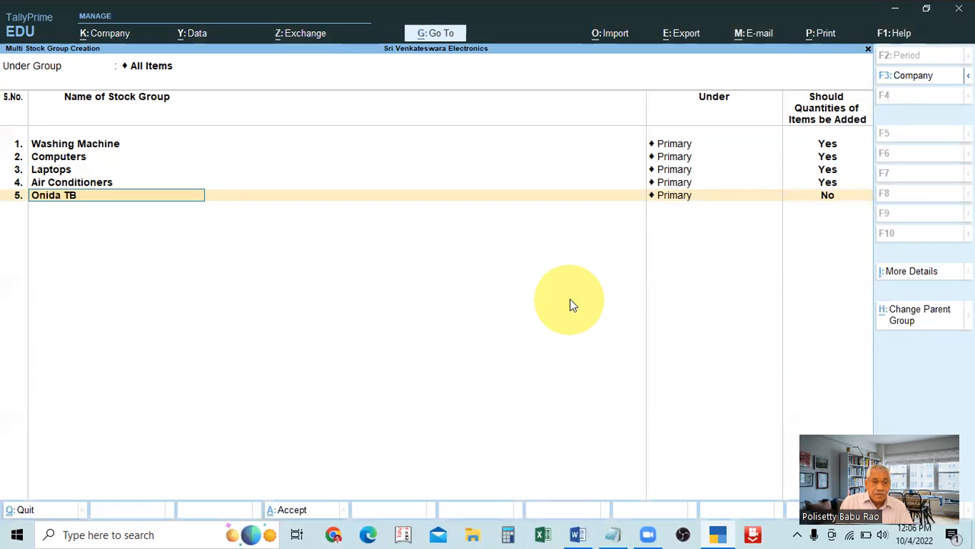
key(BackSpace)
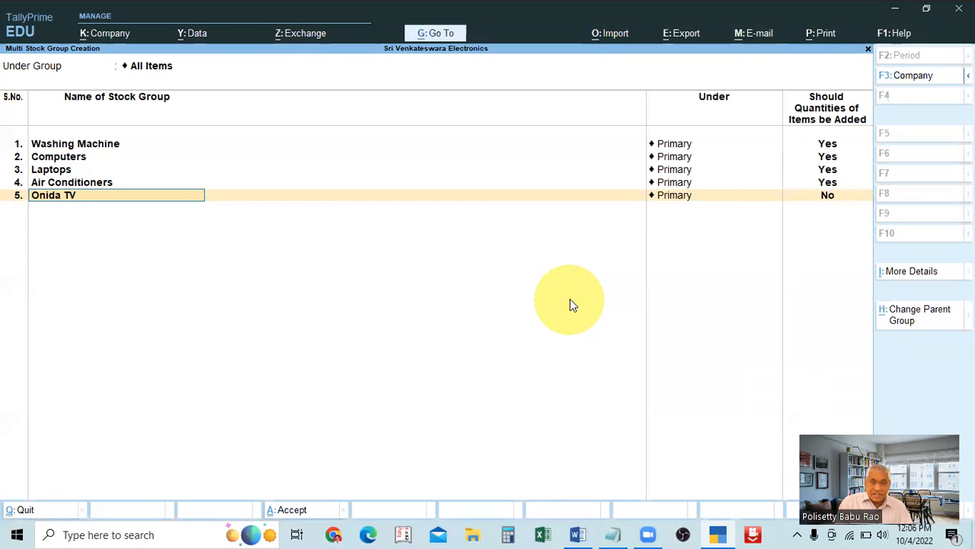
key(Return)
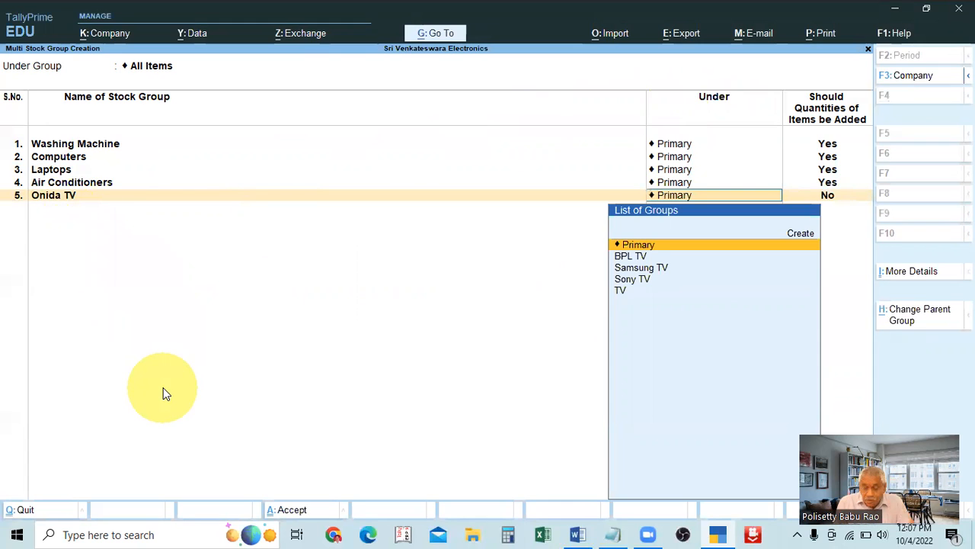
key(Down)
key(Down)
key(Down)
key(Down)
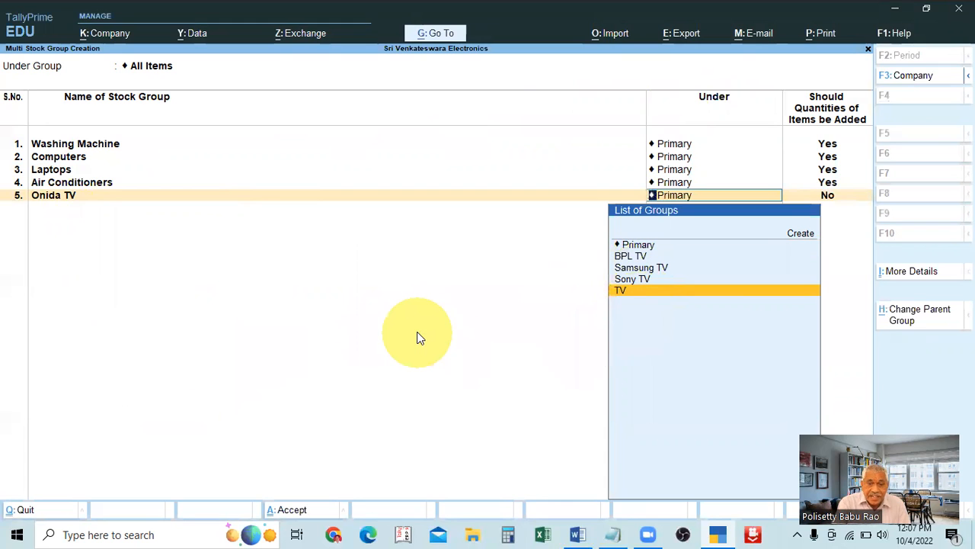
key(Return)
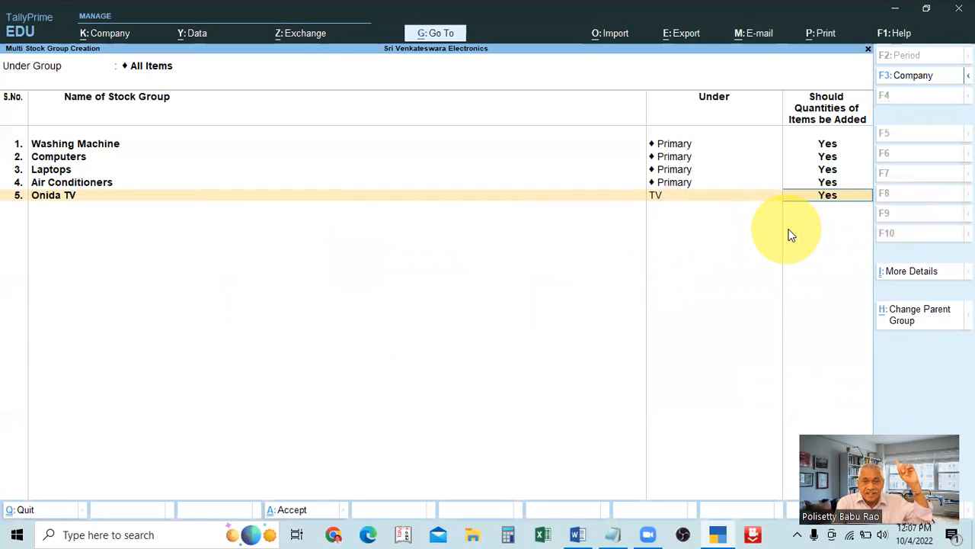
key(Return)
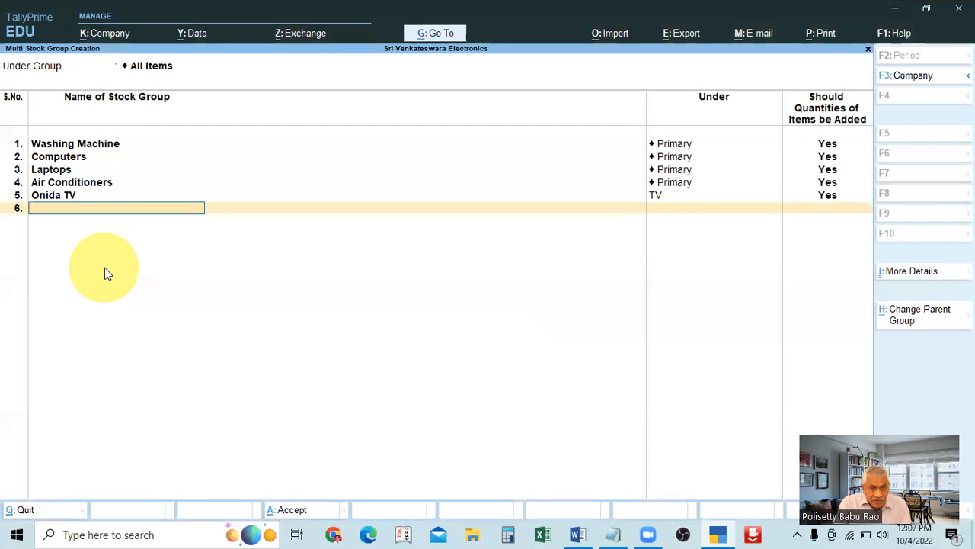
Step: Check the five entries against the Notepad plan and save the multiple stock group creation form
key(alt+Tab)
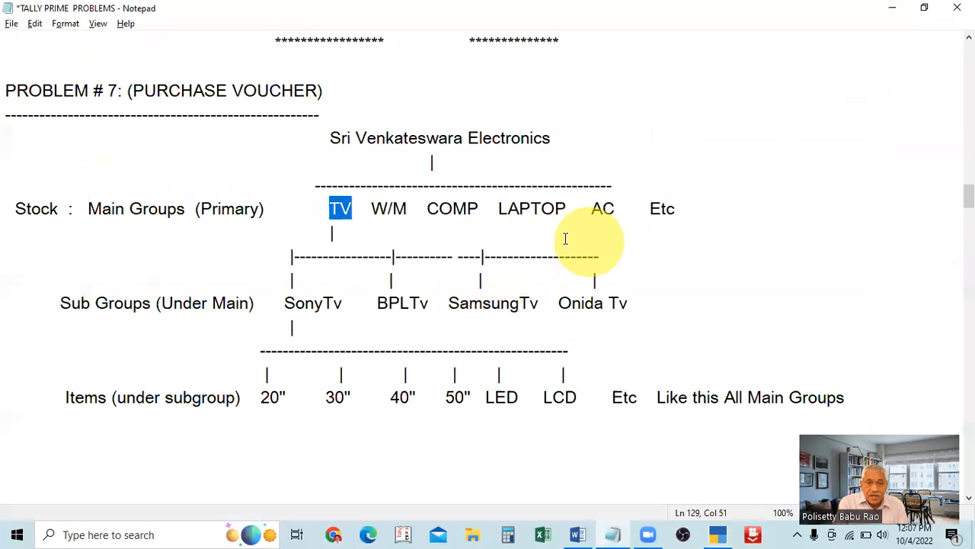
key(alt+Tab)
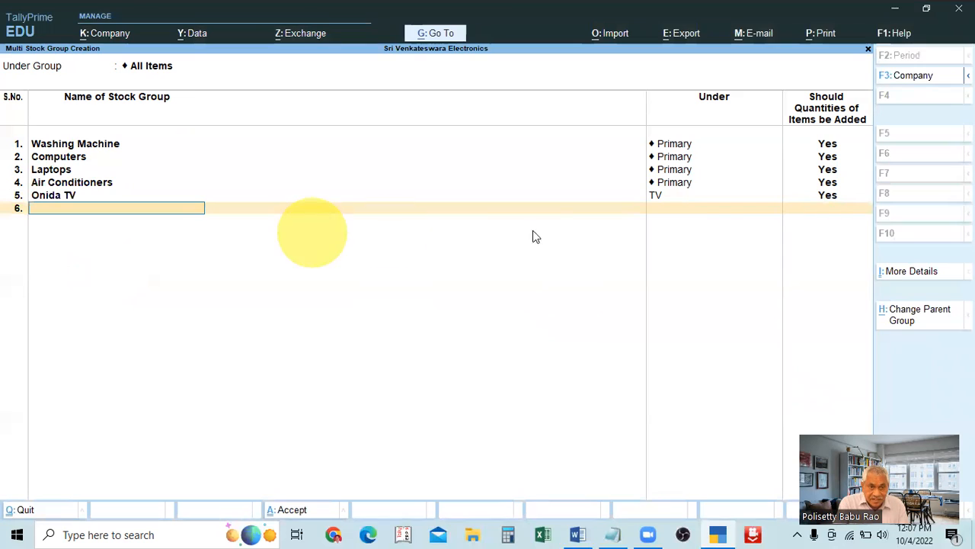
key(alt+Tab)
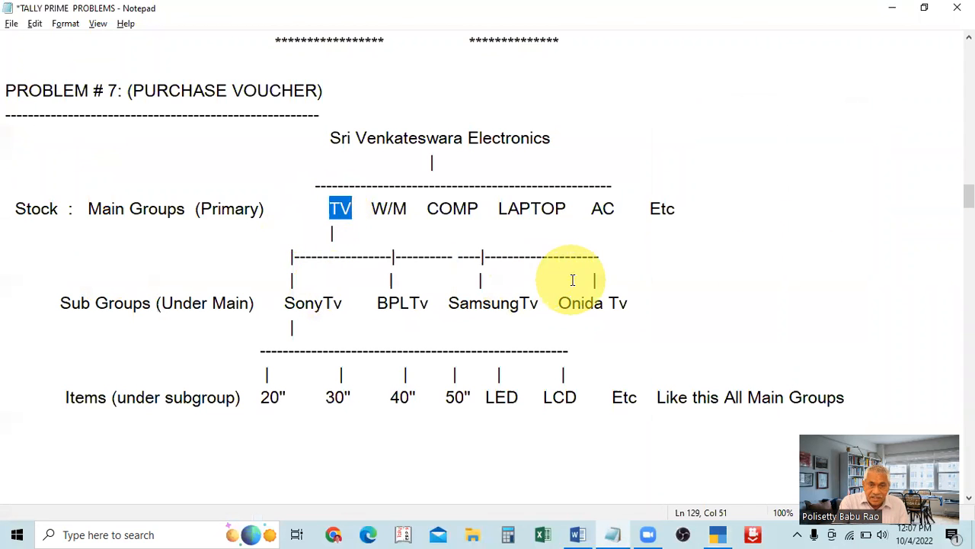
key(alt+Tab)
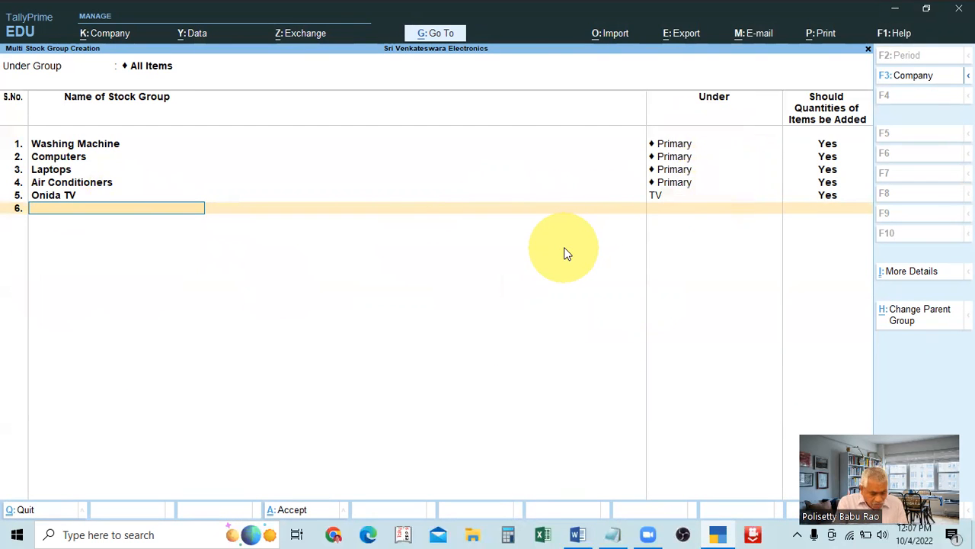
key(alt+Tab)
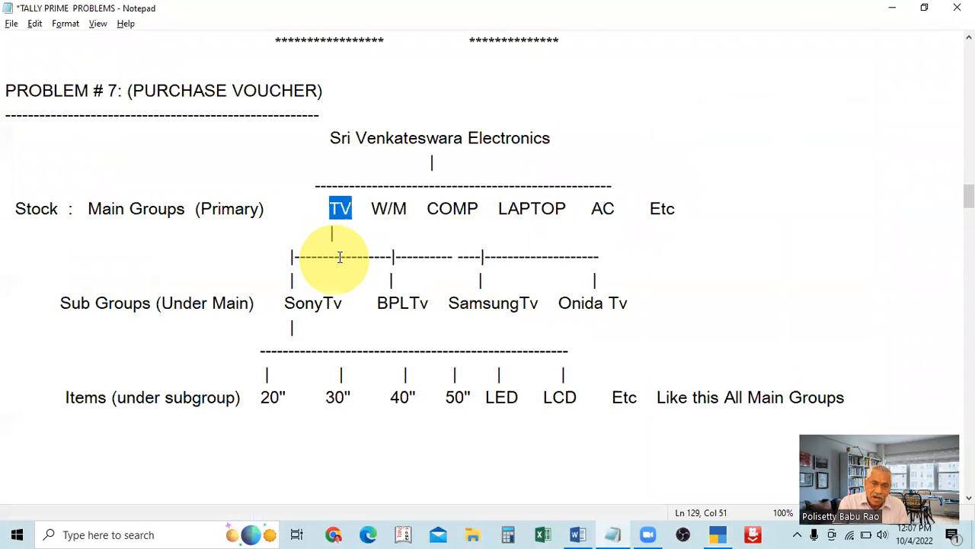
key(alt+Tab)
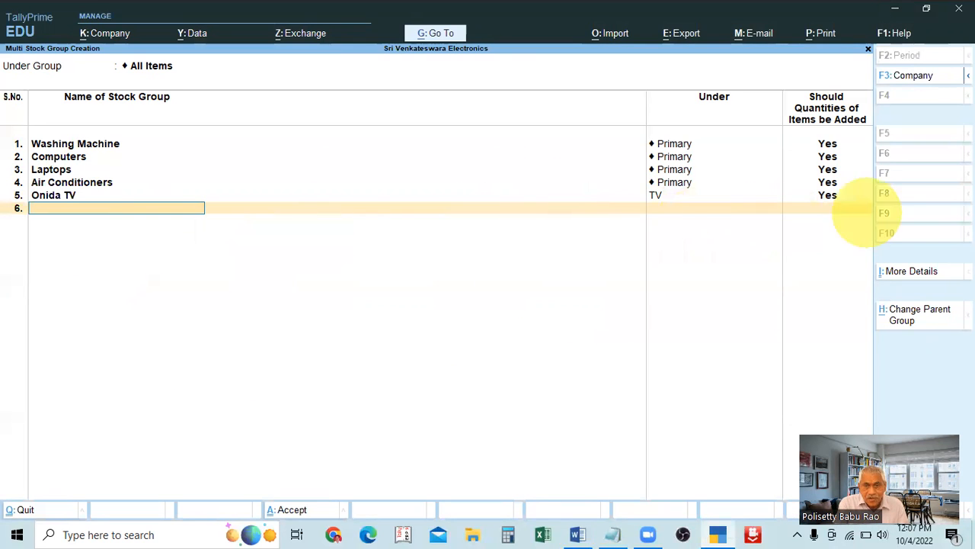
key(ctrl)
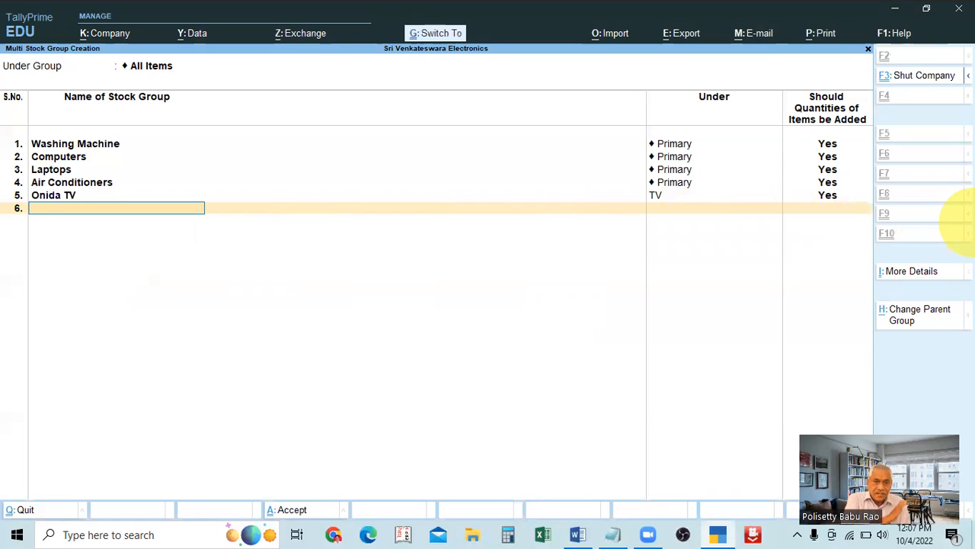
key(ctrl+a)
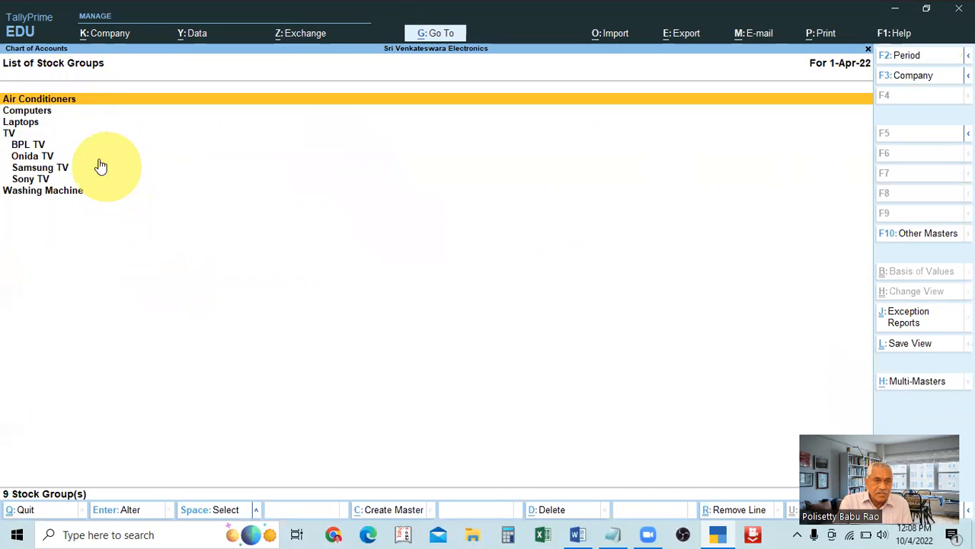
Step: Open a new multiple stock group creation form for All Items
click(914, 385)
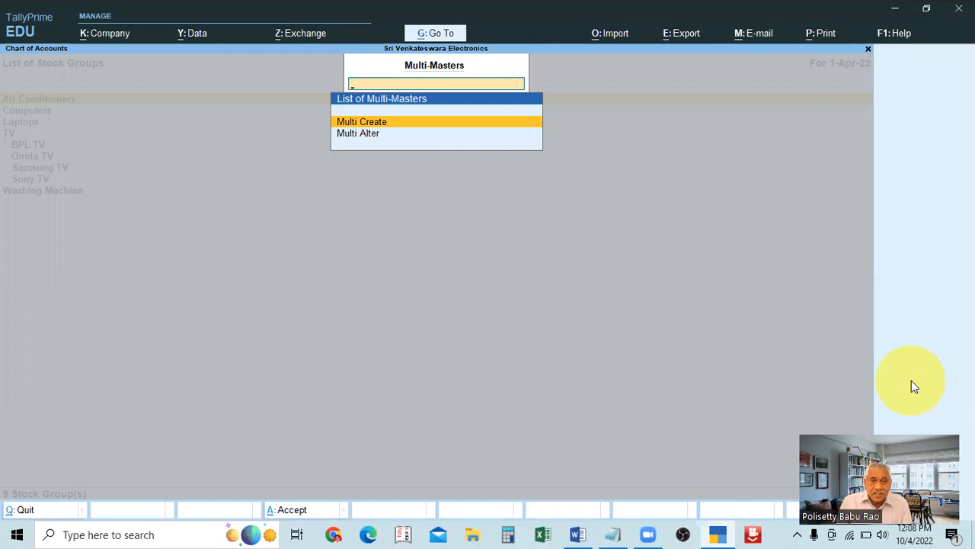
key(Return)
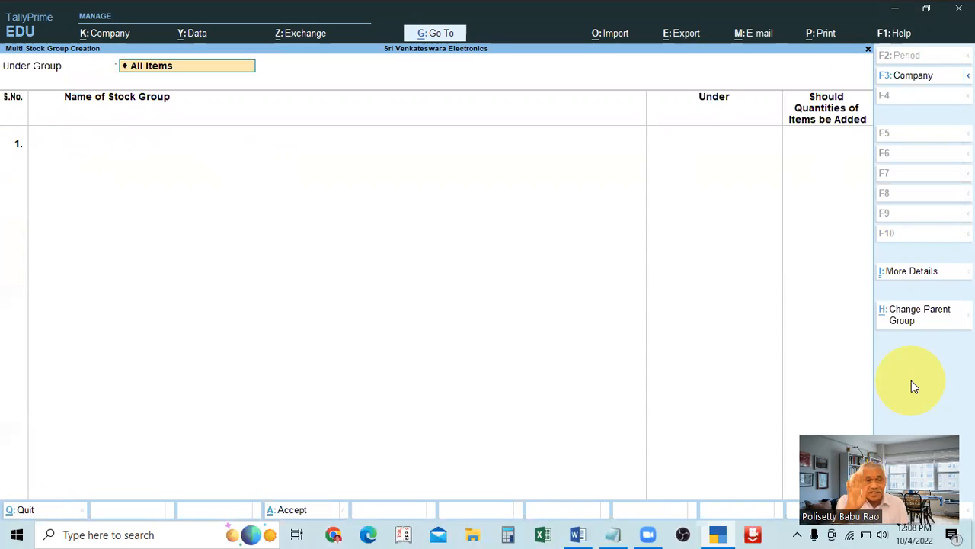
key(Return)
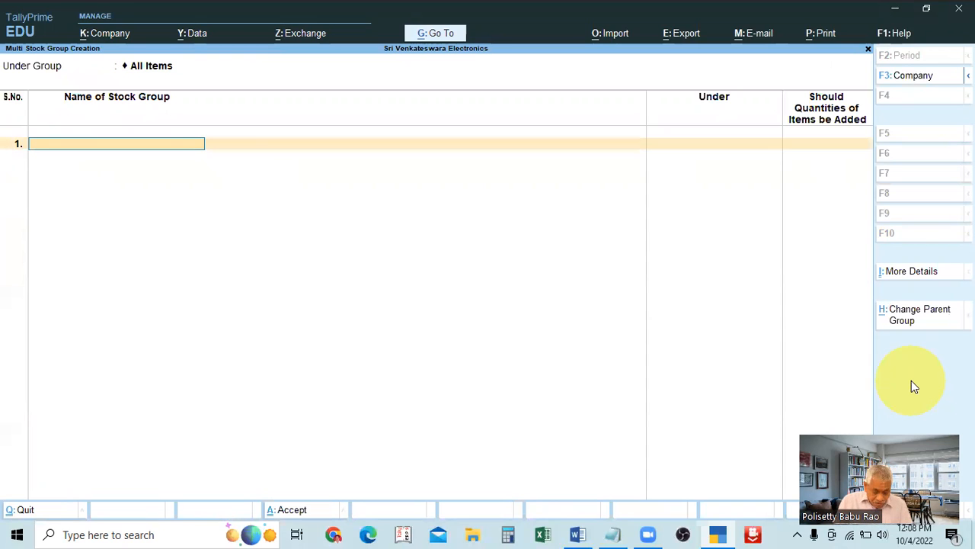
Step: Add HCL Computer as the first stock group, placed under Computers, with adding the quantities of items set to Yes
text(C)
key(BackSpace)
text(H)
key(BackSpace)
text(CL Computer)
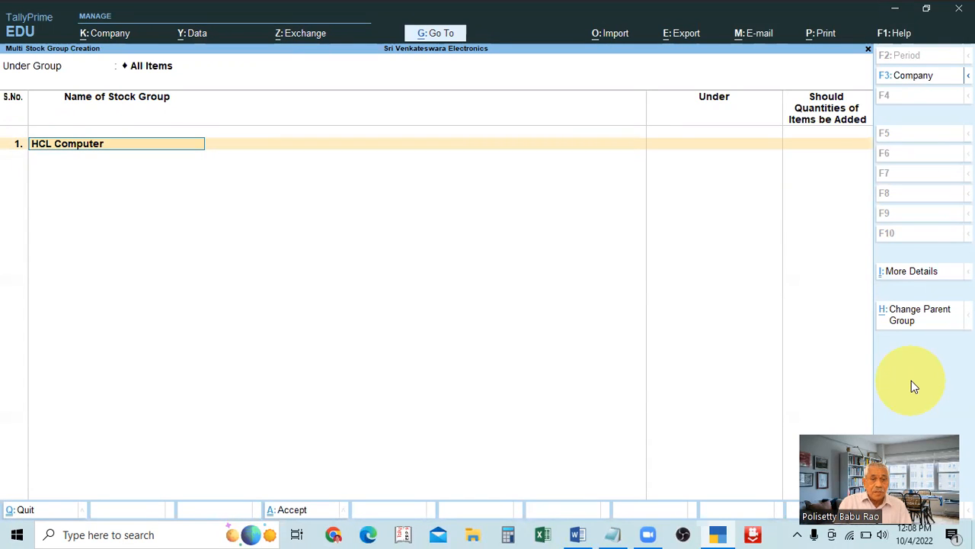
key(Return)
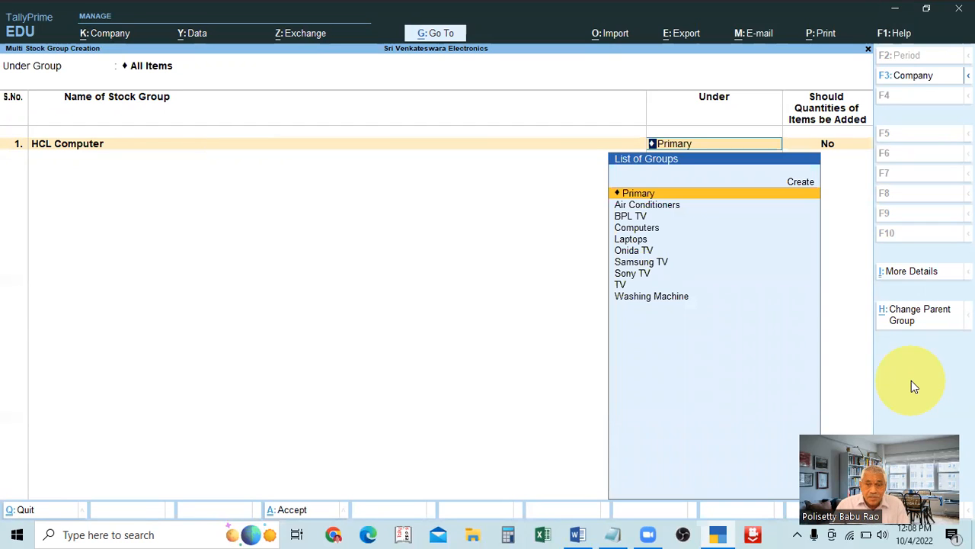
key(Down)
key(Down)
key(Down)
key(Down)
key(Down)
key(Down)
key(Down)
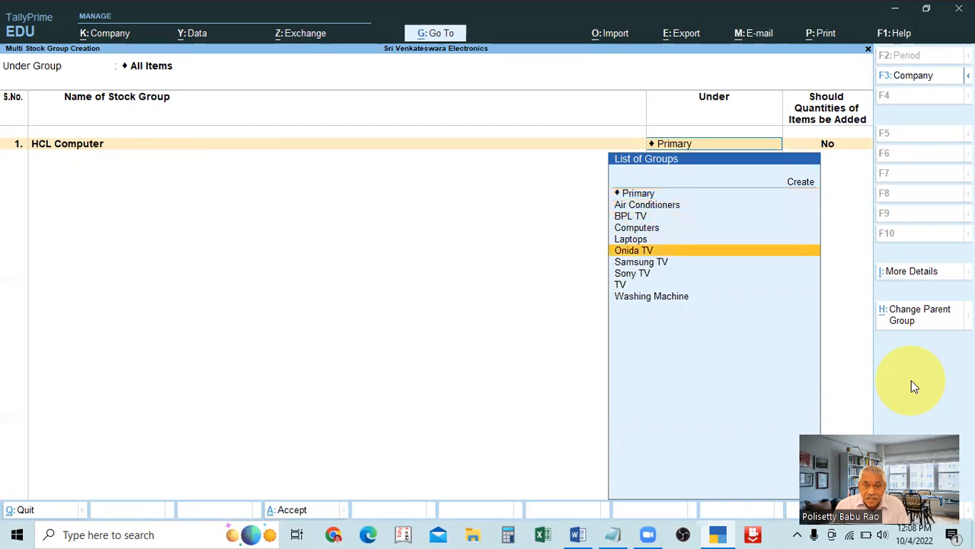
key(Up)
key(Up)
key(Up)
key(Up)
key(Return)
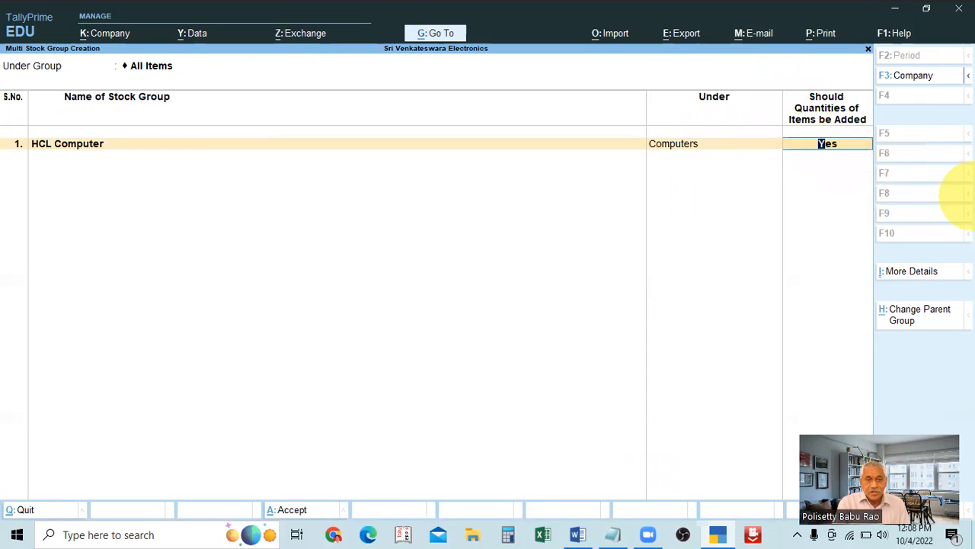
key(Return)
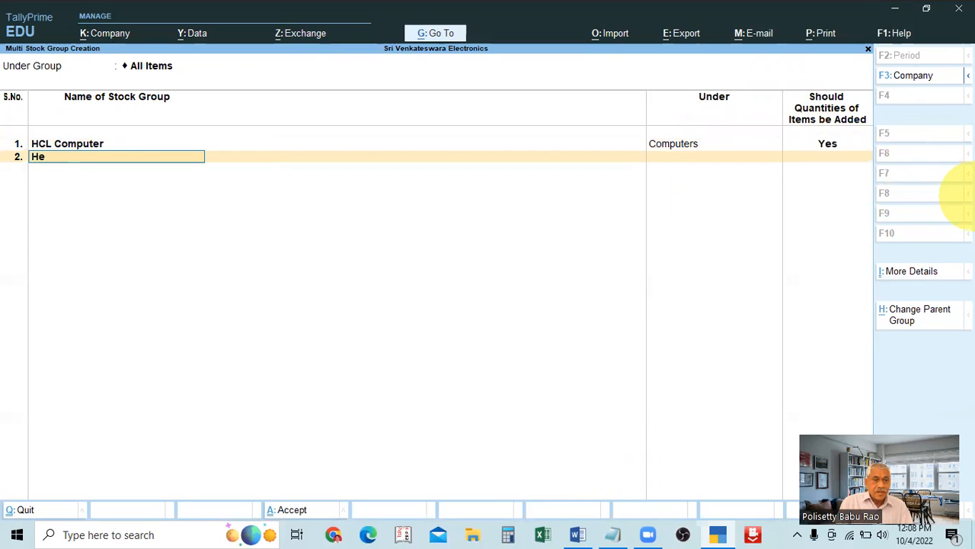
Step: Add Dell Laptop as the second stock group, placed under Laptops, with adding the quantities of items set to Yes
text(H)
key(BackSpace)
text(Dell Laptop)
key(Return)
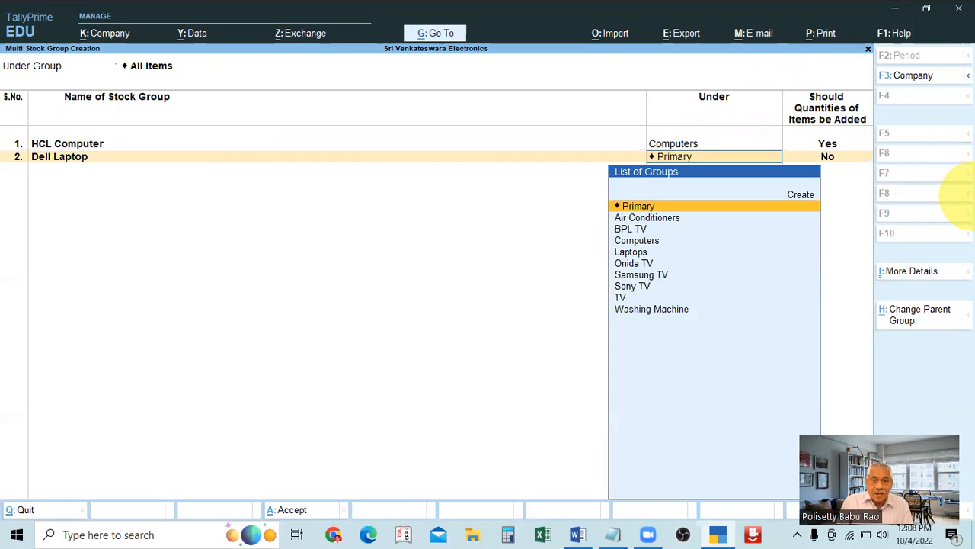
key(Down)
key(Down)
key(Down)
key(Down)
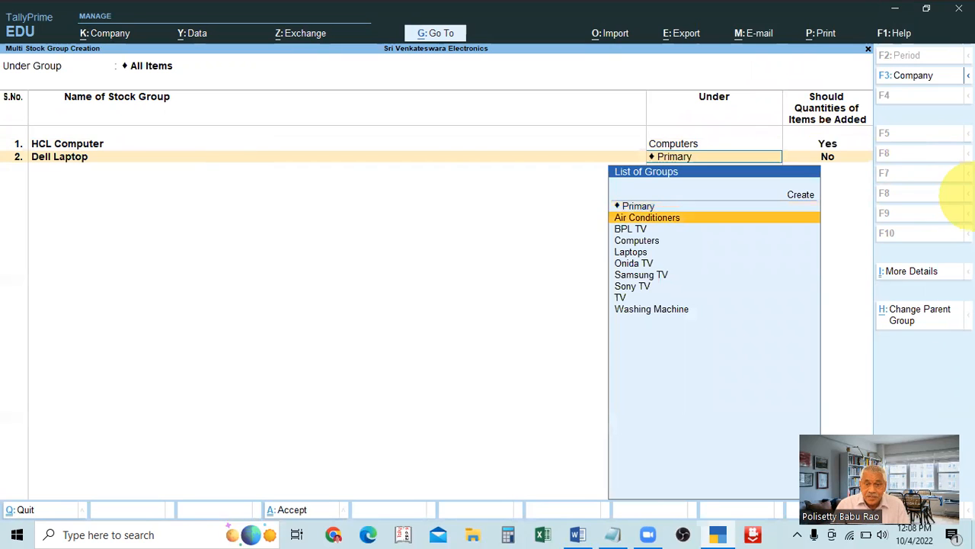
key(Return)
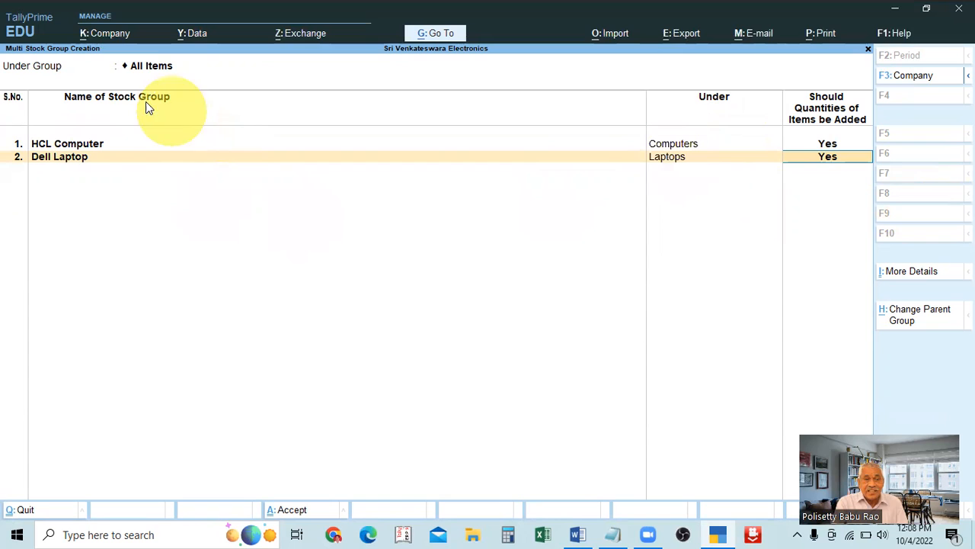
key(Return)
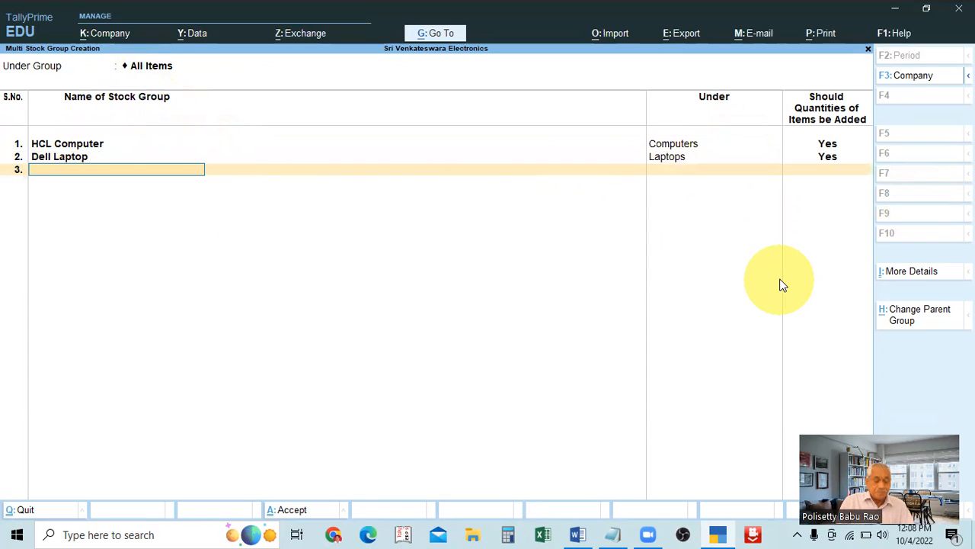
Step: Add BPL Washing Machine as the third stock group under Washing Machine, with item quantities added set to Yes, and save the form
text(W)
key(BackSpace)
text(BPL washing Machine)
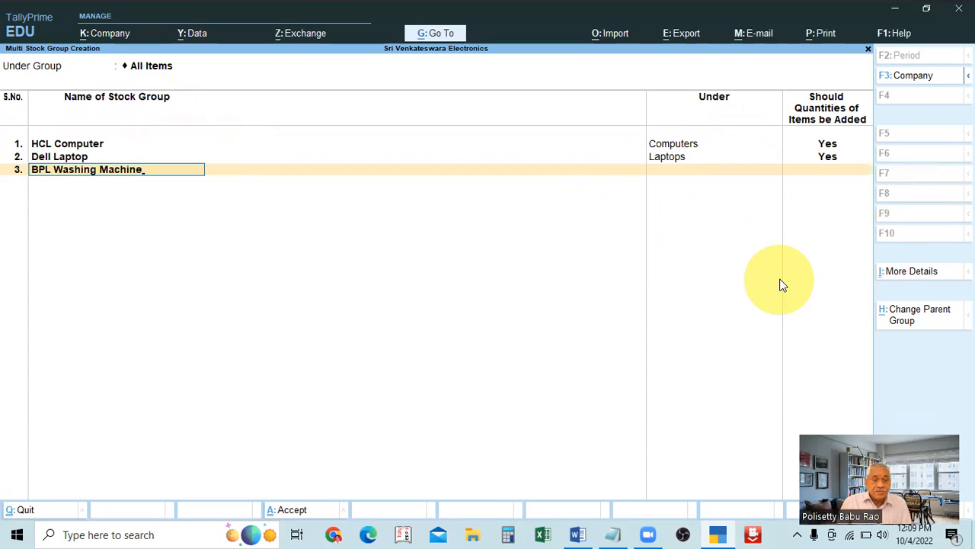
key(Return)
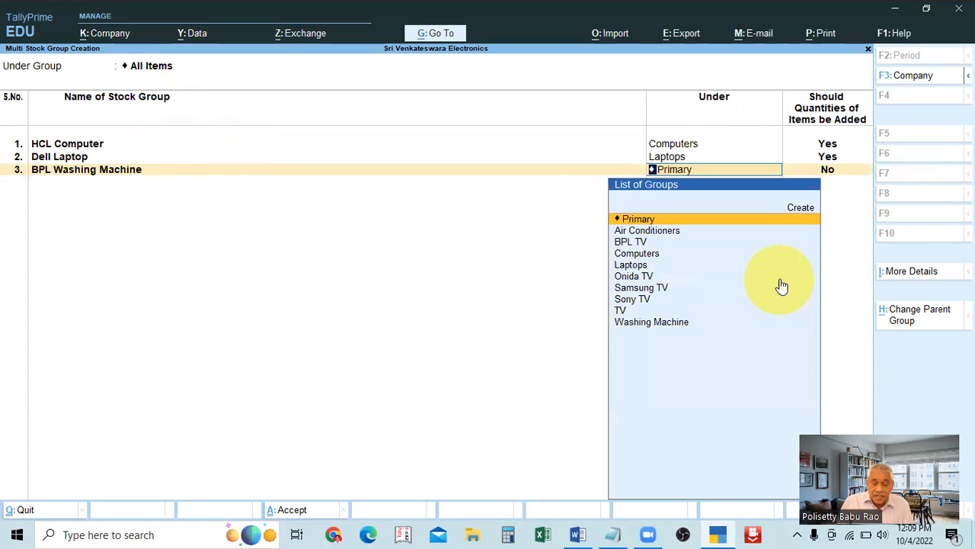
key(Down)
key(Down)
key(Down)
key(Down)
key(Down)
key(Down)
key(Down)
key(Down)
key(Down)
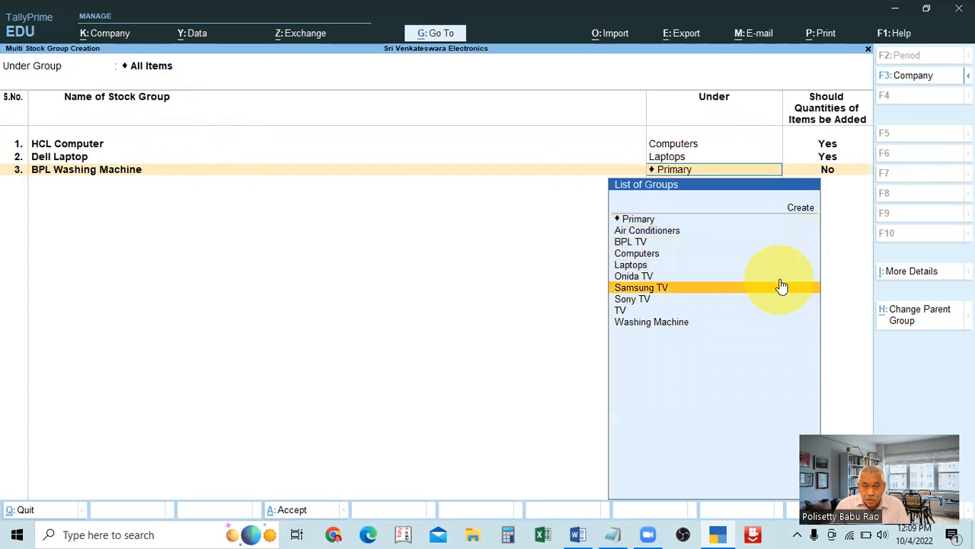
key(Return)
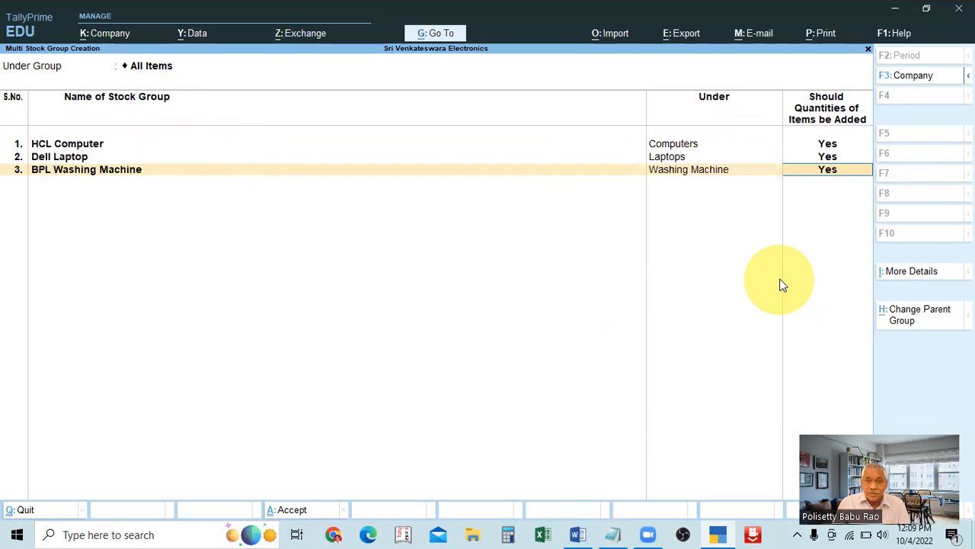
key(Return)
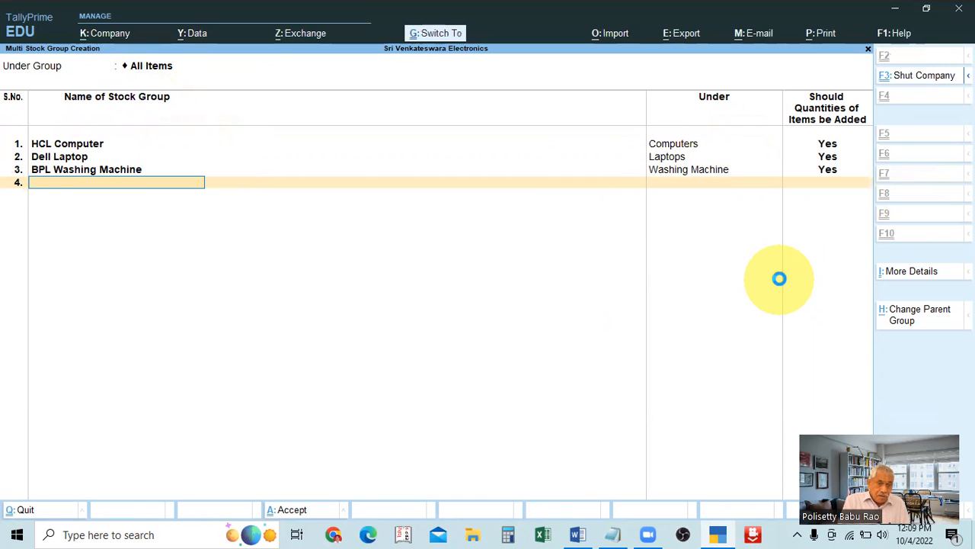
key(ctrl+a)
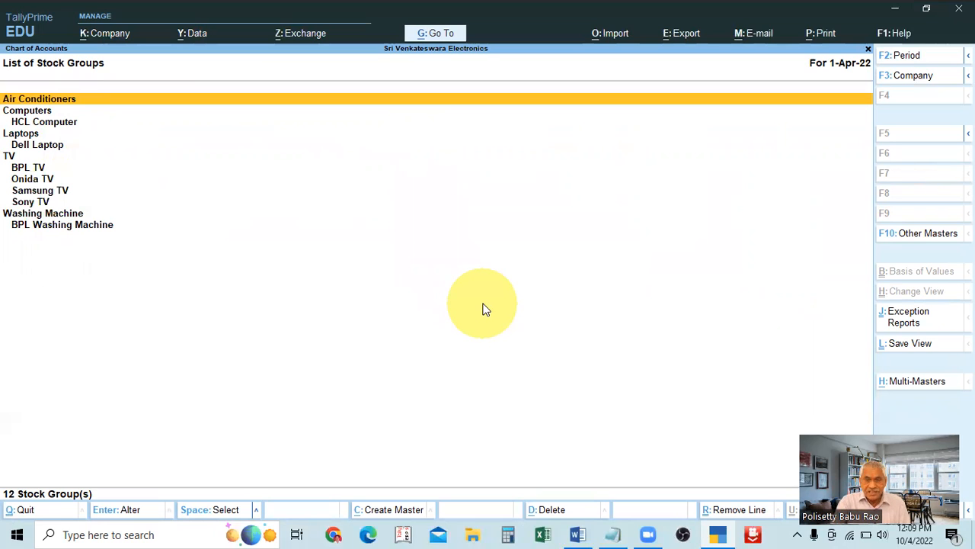
Step: Leave the chart of accounts and open the list of stock groups for master alteration
key(Escape)
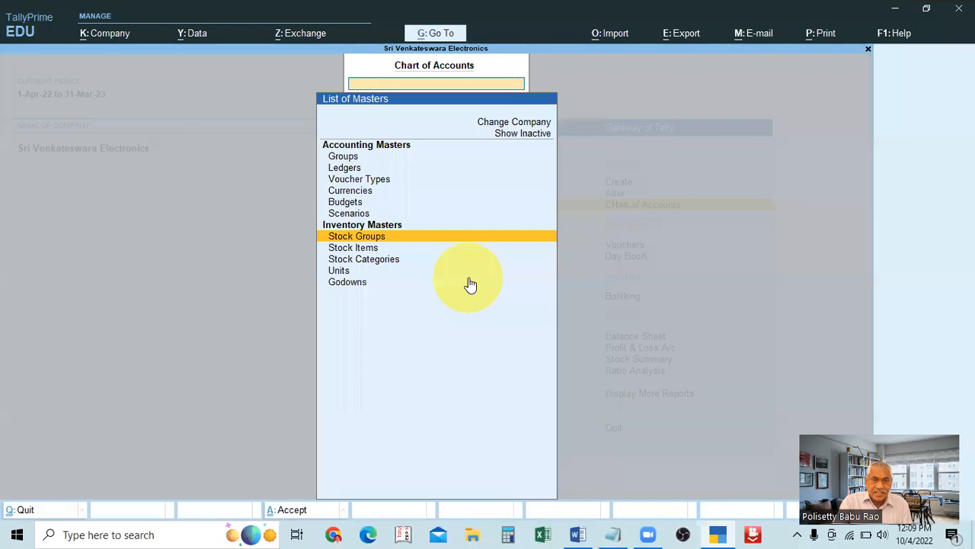
key(Escape)
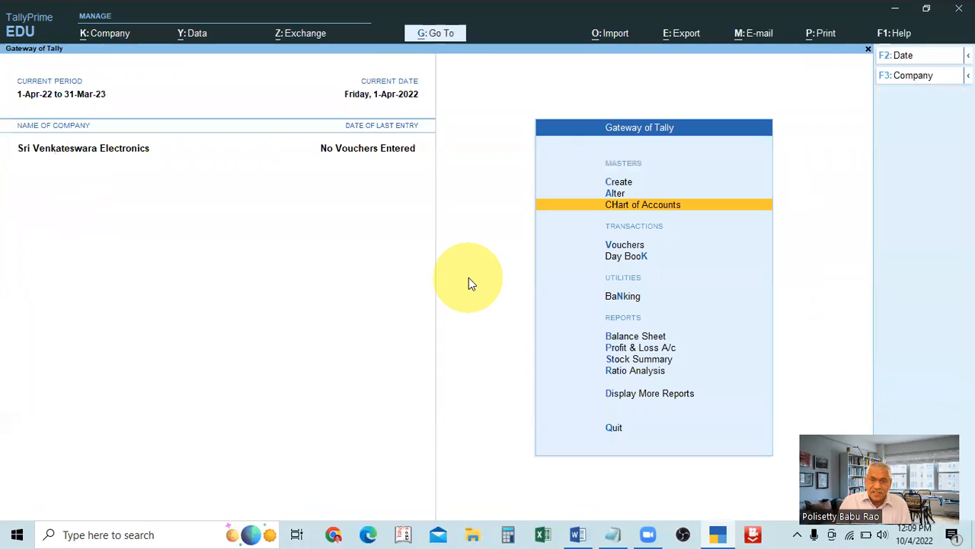
key(Escape)
key(Escape)
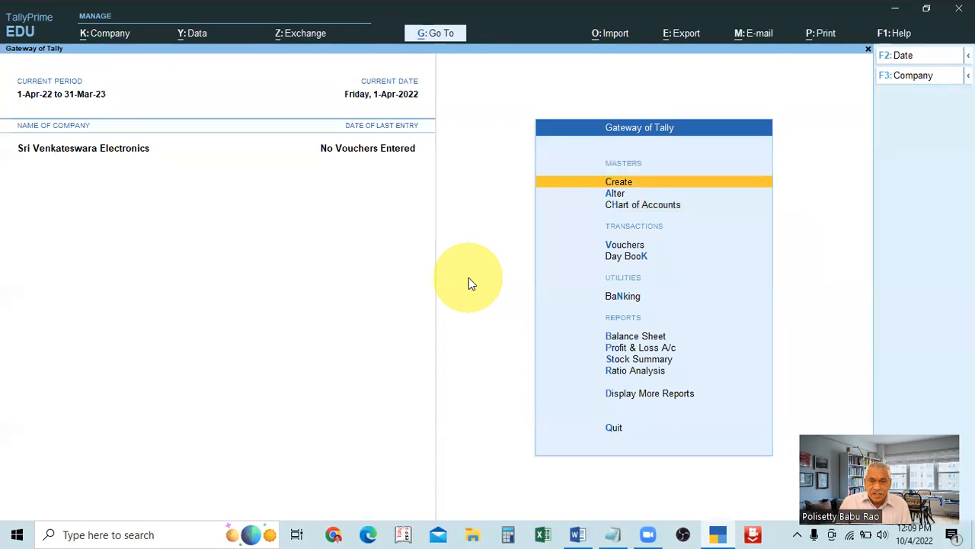
key(Down)
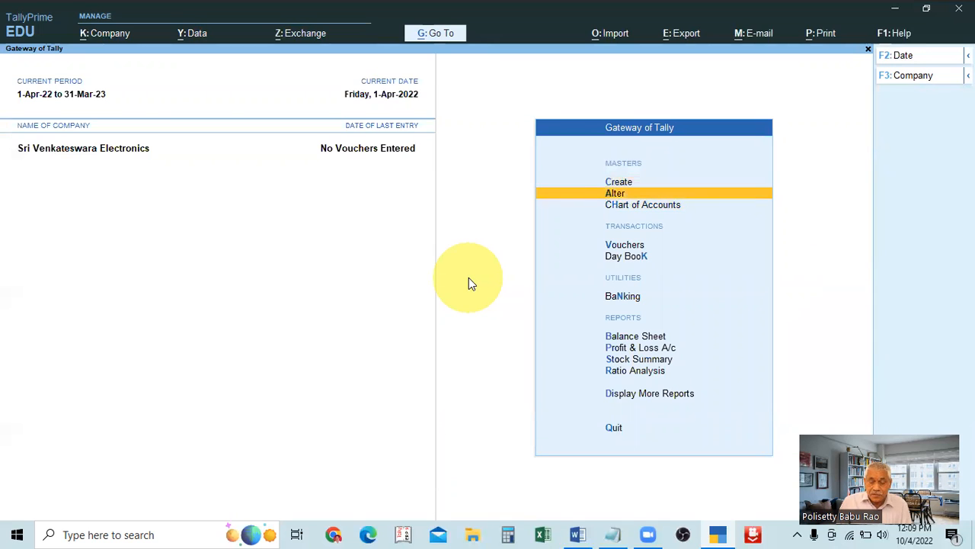
key(Return)
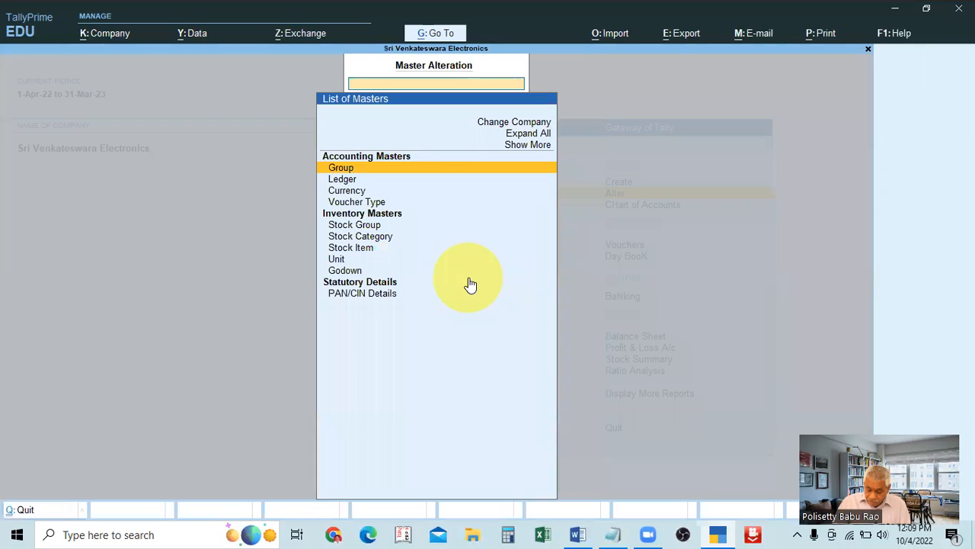
key(Down)
key(Down)
key(Down)
key(Down)
key(Down)
key(Return)
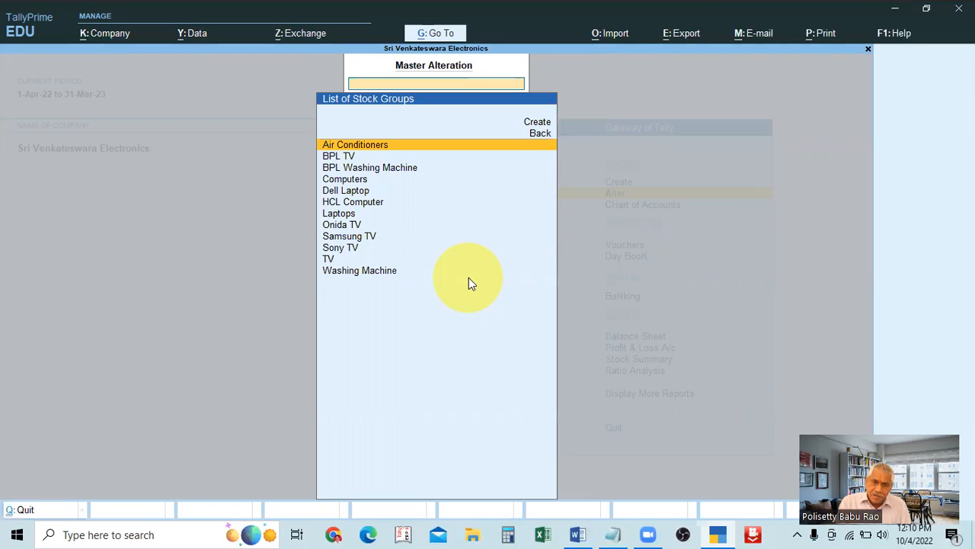
Step: Look through the stock groups available for alteration and return to the Gateway of Tally without altering any
key(Down)
key(Down)
key(Down)
key(Down)
key(Down)
key(Down)
key(Down)
key(Down)
key(Down)
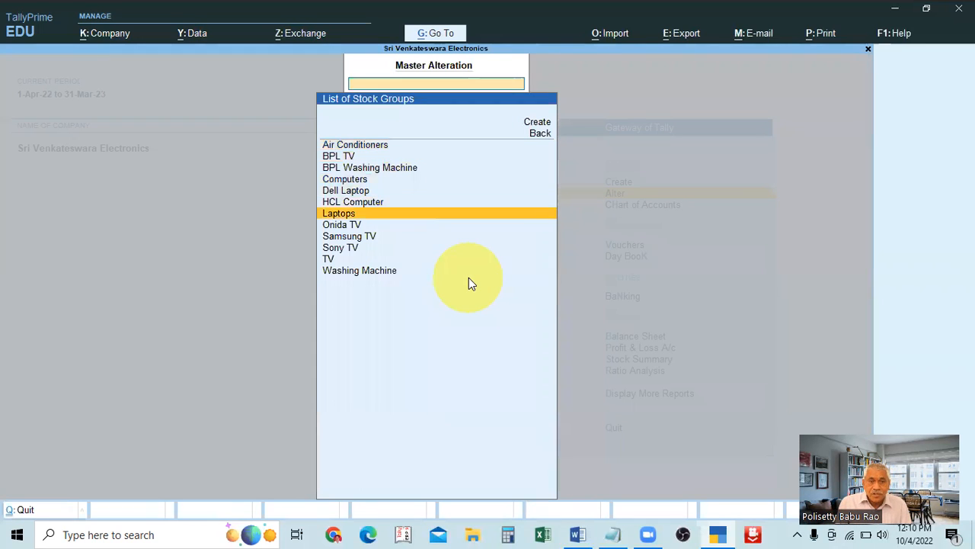
key(Down)
key(Up)
key(Up)
key(Up)
key(Up)
key(Down)
key(Down)
key(Down)
key(Down)
key(Up)
key(Up)
key(Up)
key(Up)
key(Up)
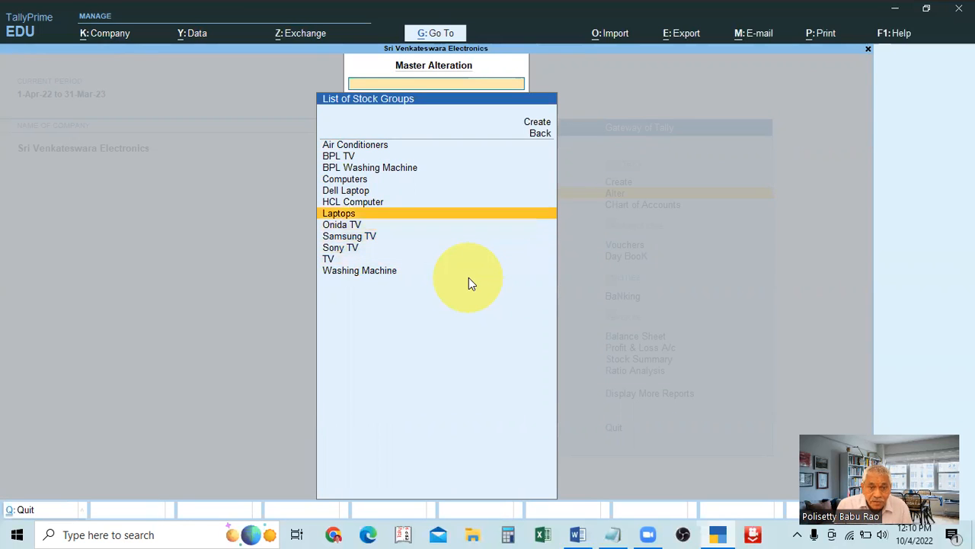
key(Down)
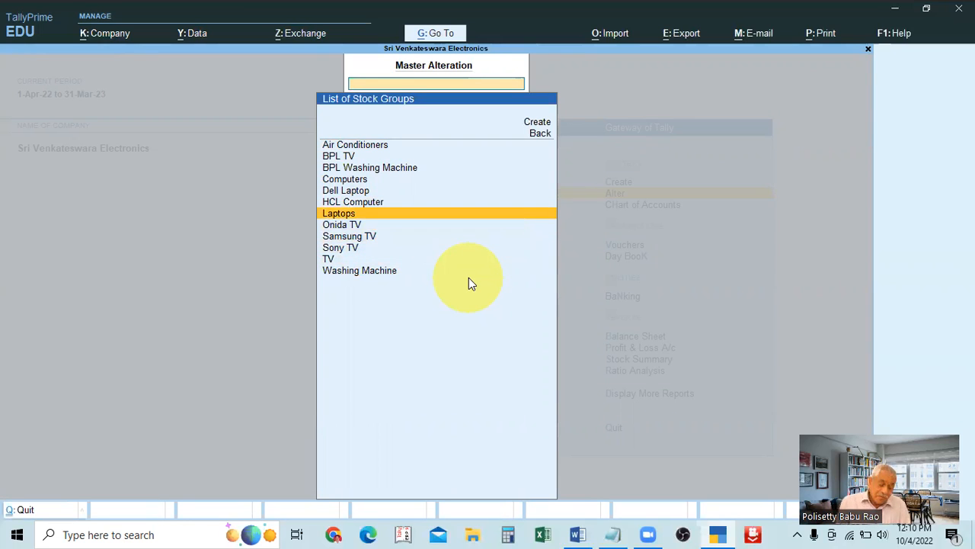
key(Escape)
key(Escape)
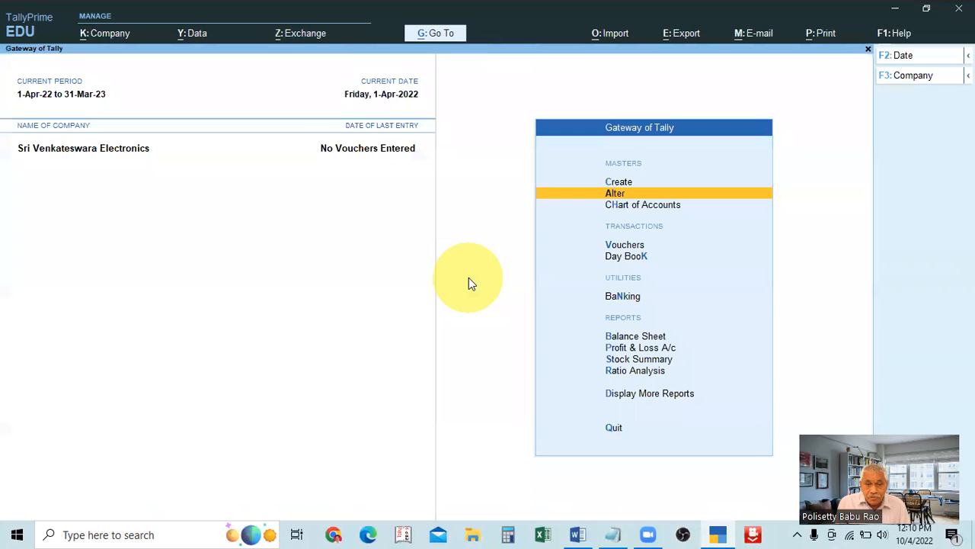
Step: Display the Stock Groups list in the Chart of Accounts to review the group hierarchy
key(Down)
key(Return)
key(Down)
key(Down)
key(Down)
key(Down)
key(Down)
key(Down)
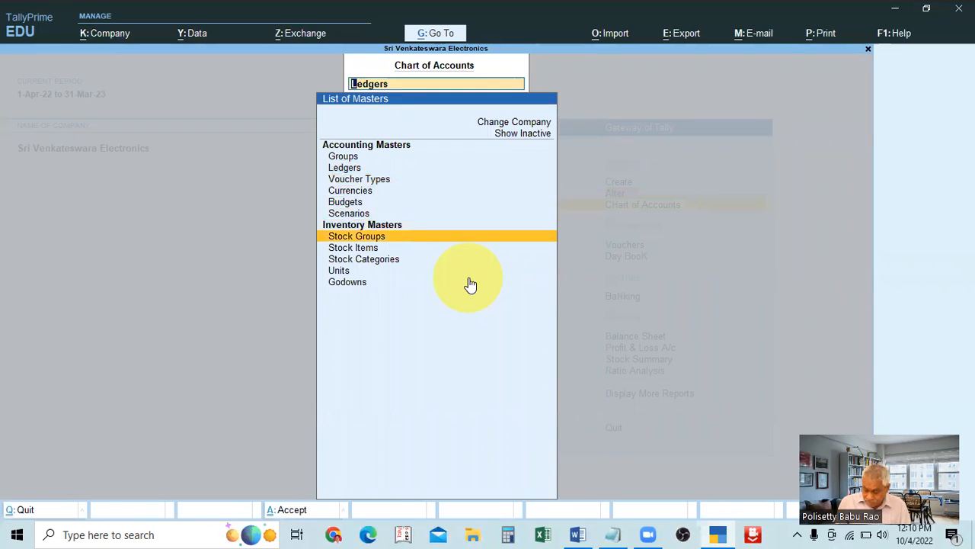
key(Return)
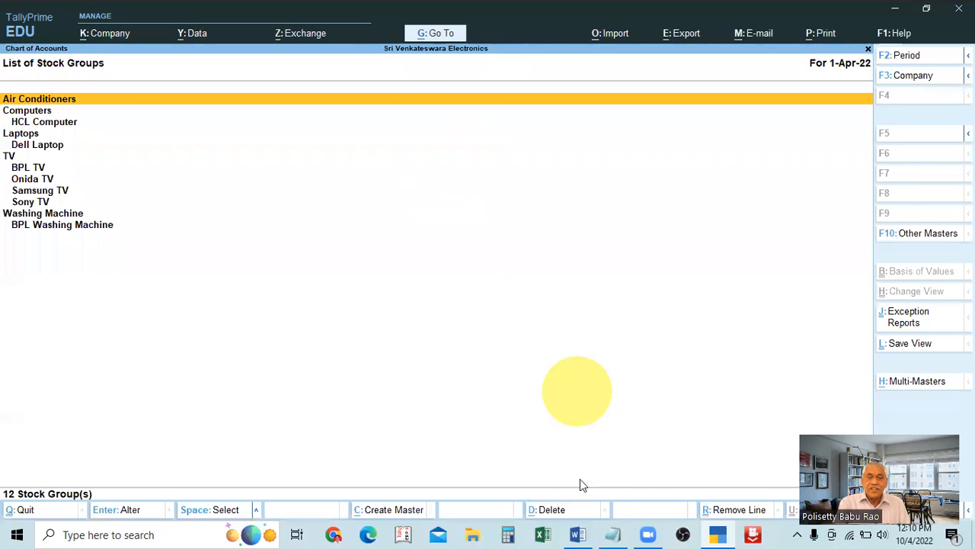
Step: Review topic 23 in the Word syllabus and the Problem 7 plan in Notepad, and return to TallyPrime's stock group list
click(578, 535)
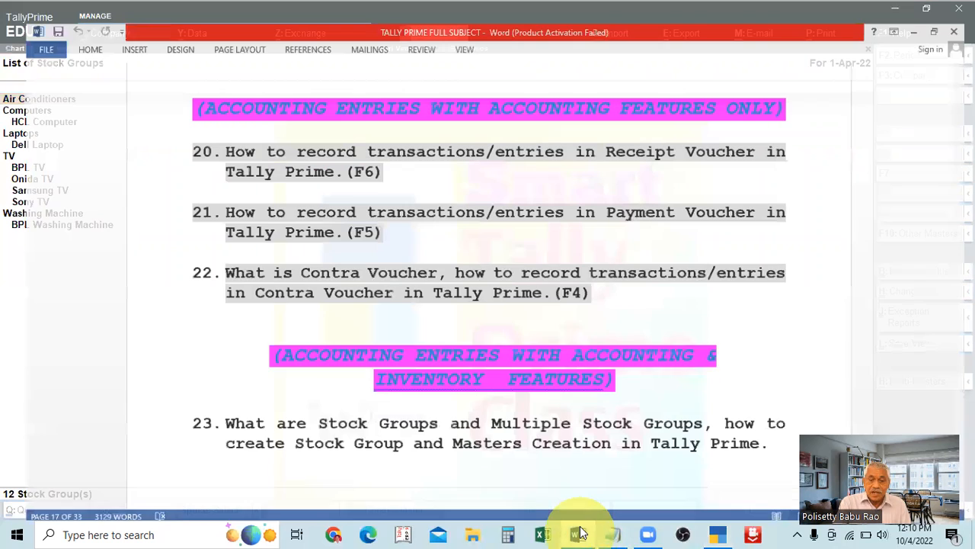
scroll(449, 395, down, 1)
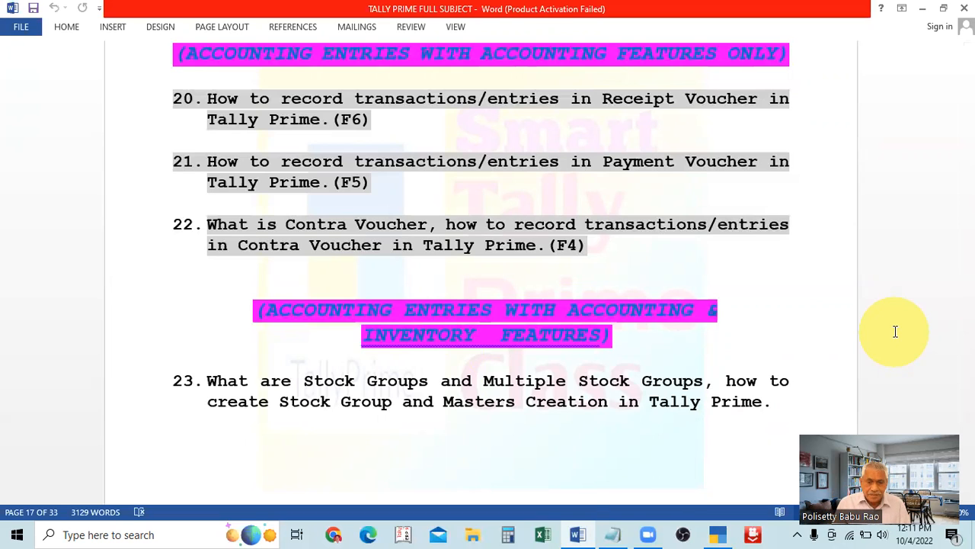
click(614, 534)
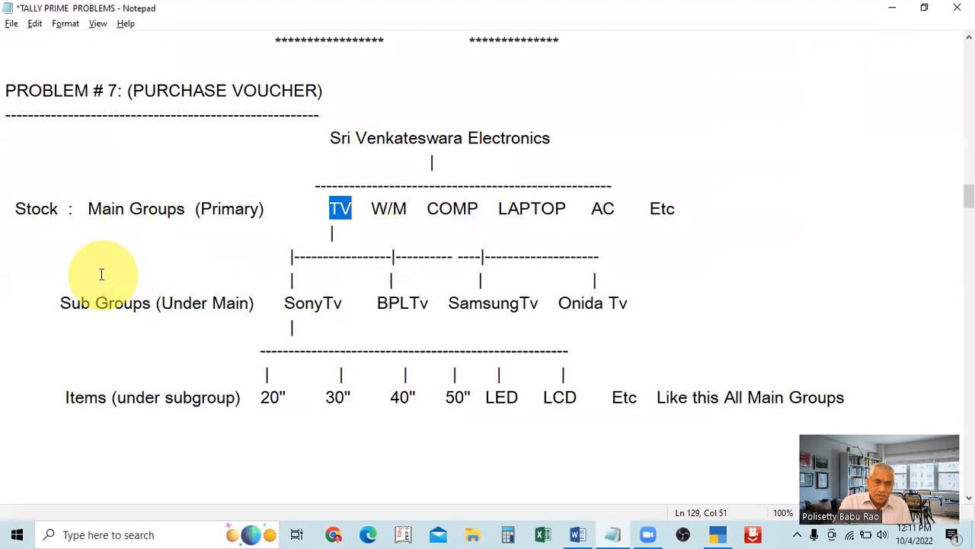
key(alt+Tab)
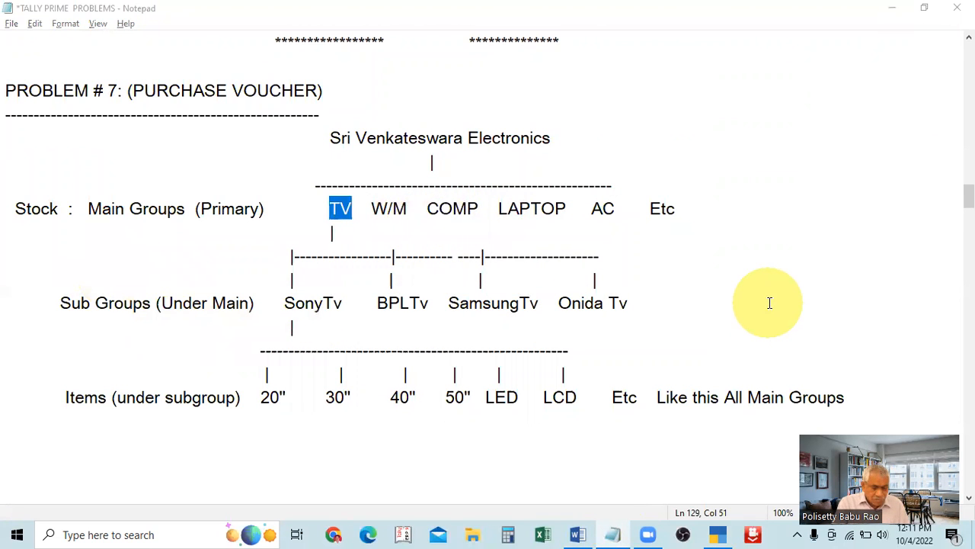
key(alt+Tab)
key(alt+Tab)
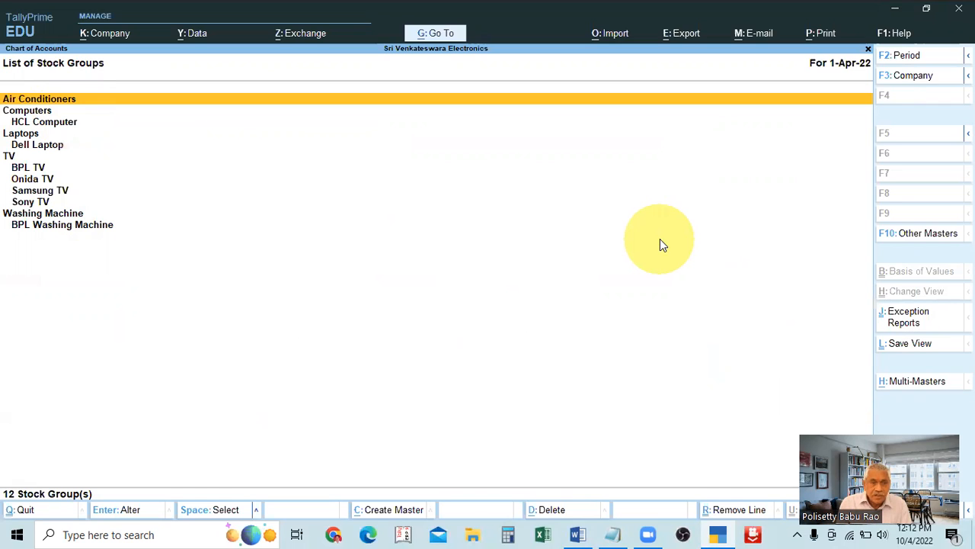
Step: Open the Laptops stock group's alteration form, examine its name, alias and parent group fields, and return to the list without changes
key(Down)
key(Down)
key(Down)
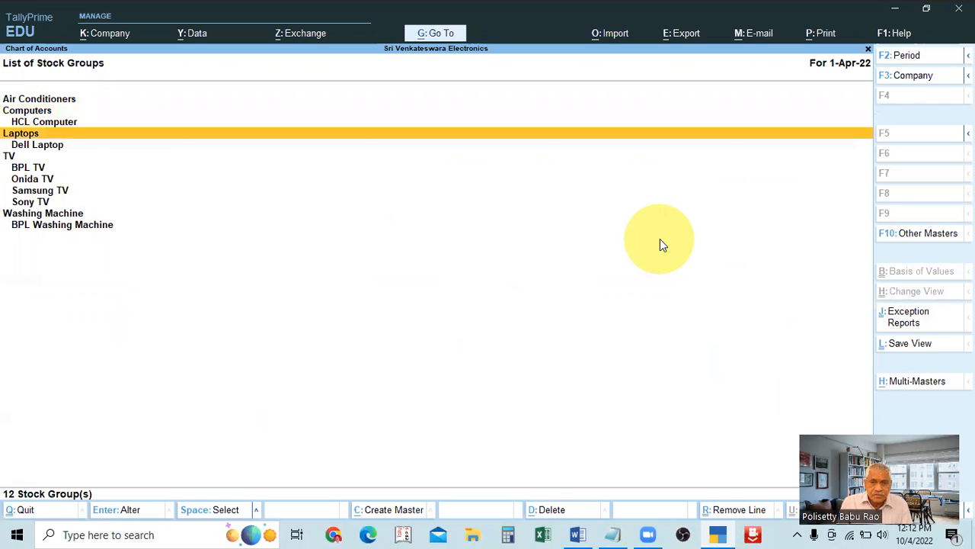
key(Return)
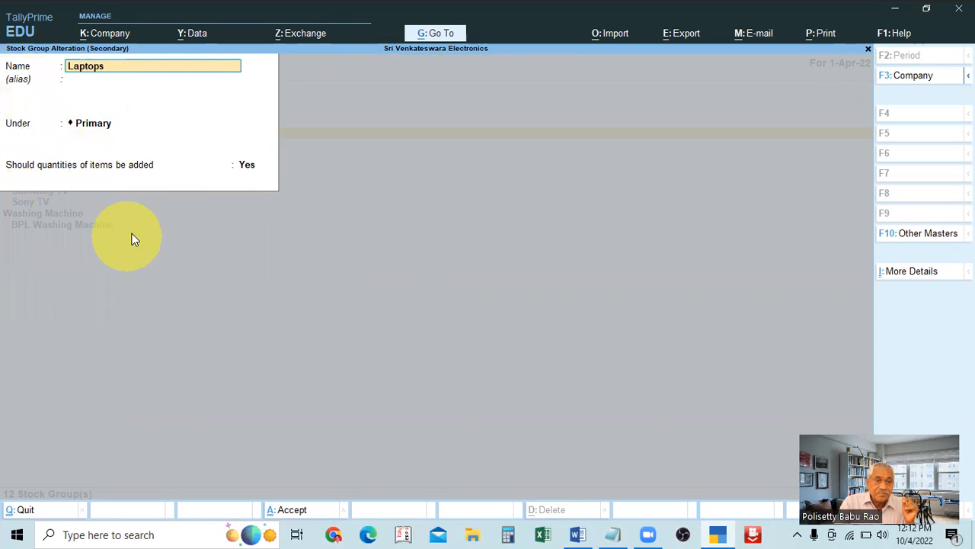
key(ctrl+F9)
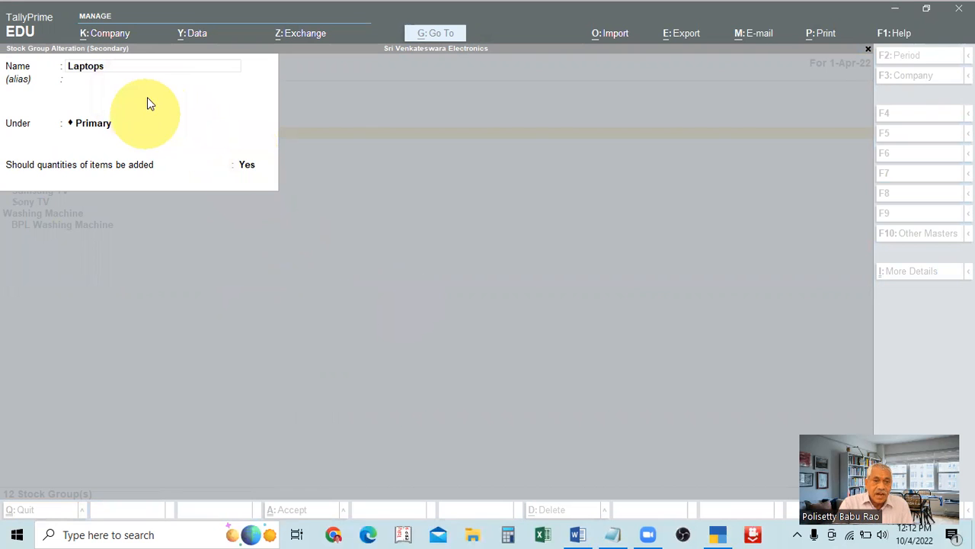
click(161, 76)
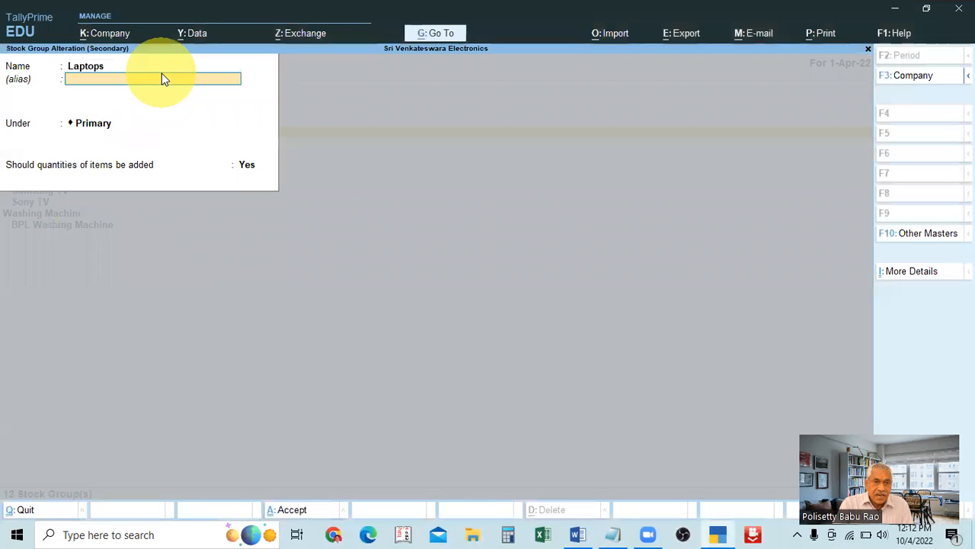
key(Up)
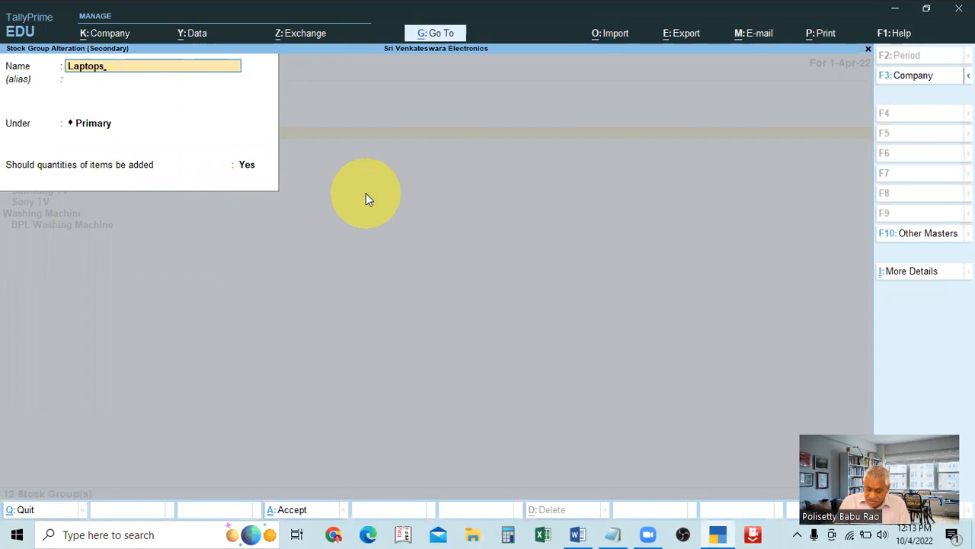
key(Escape)
key(y)
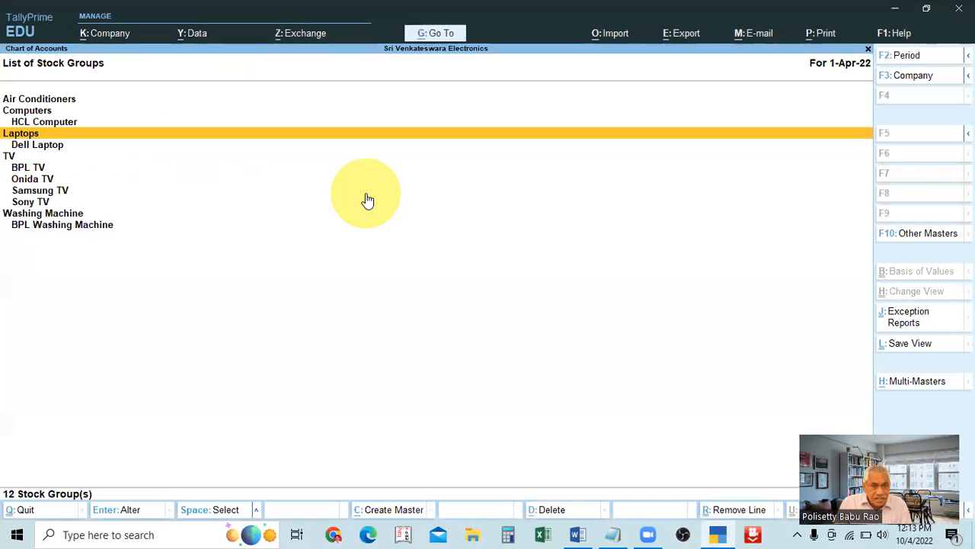
Step: Look through the subgroups in the stock group list and open BPL TV under TV for alteration
key(Down)
key(Down)
key(Down)
key(Down)
key(Down)
key(Down)
key(Down)
key(Down)
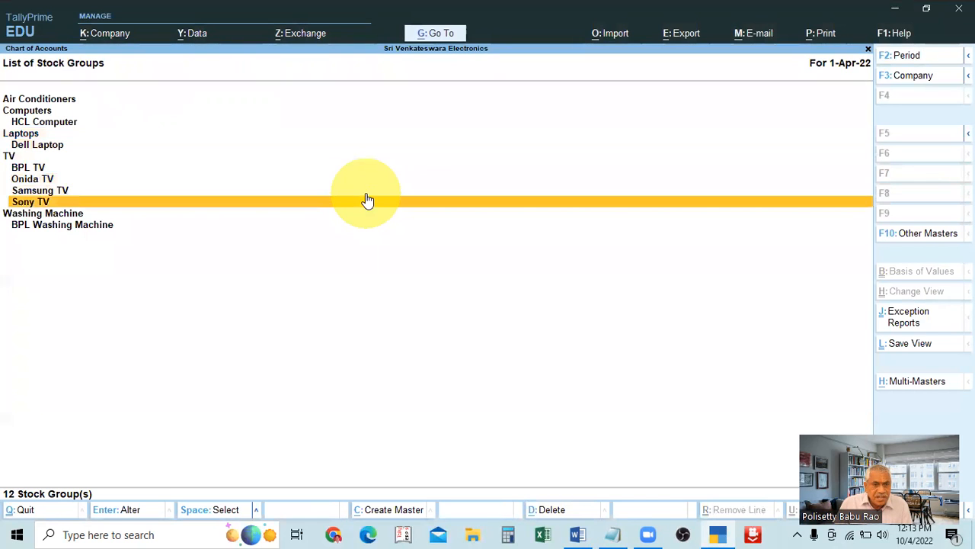
key(Up)
key(Up)
key(Up)
key(Up)
key(Up)
key(Up)
key(Down)
key(Down)
key(Up)
key(Return)
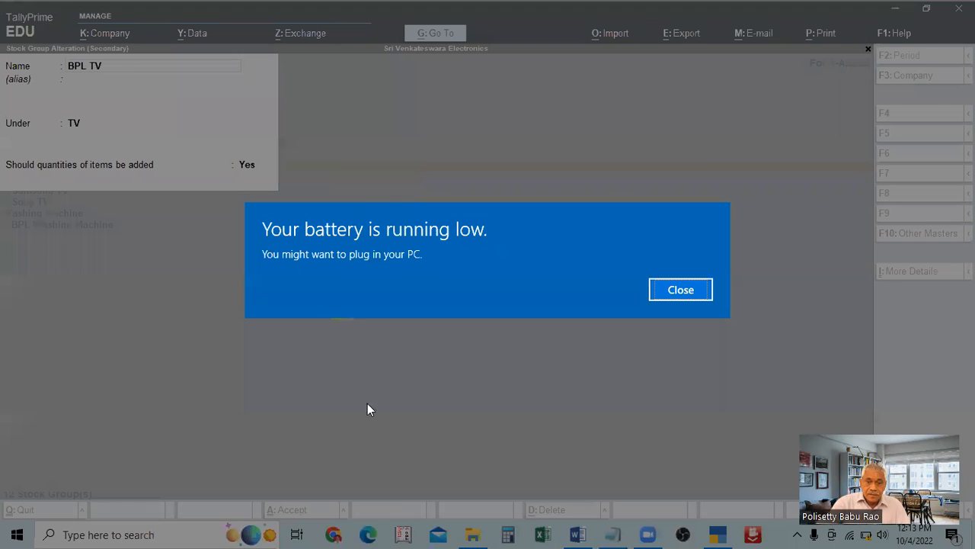
Step: Dismiss the low-battery warning covering the BPL TV alteration form
click(658, 289)
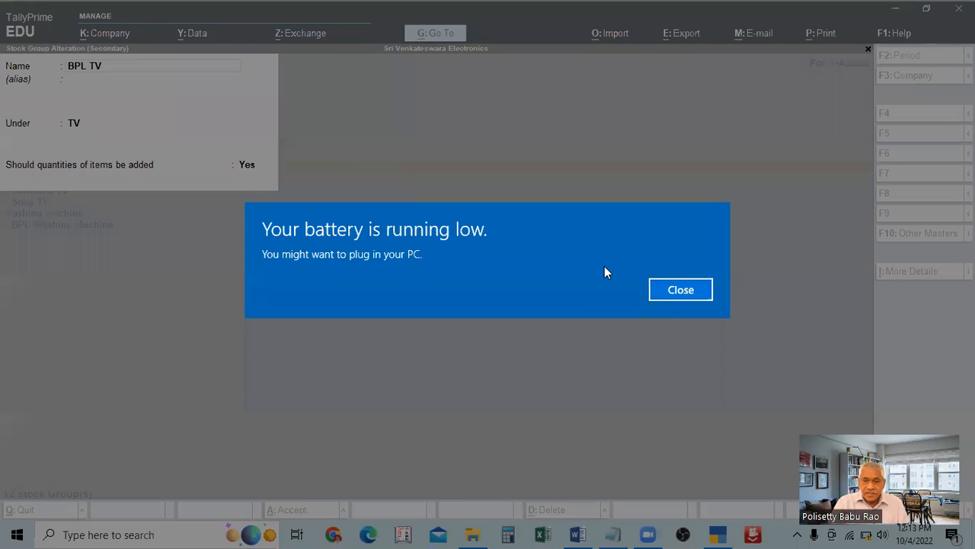
click(663, 289)
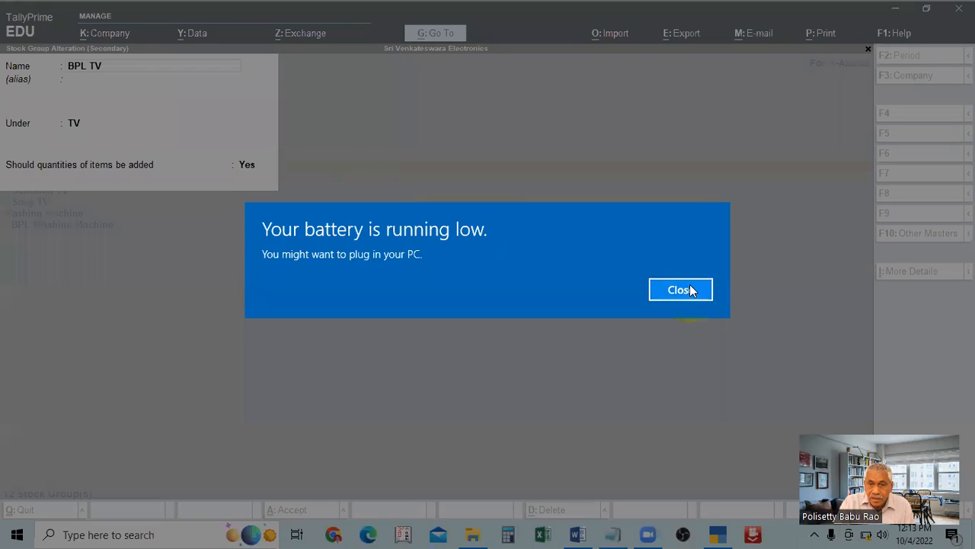
click(688, 288)
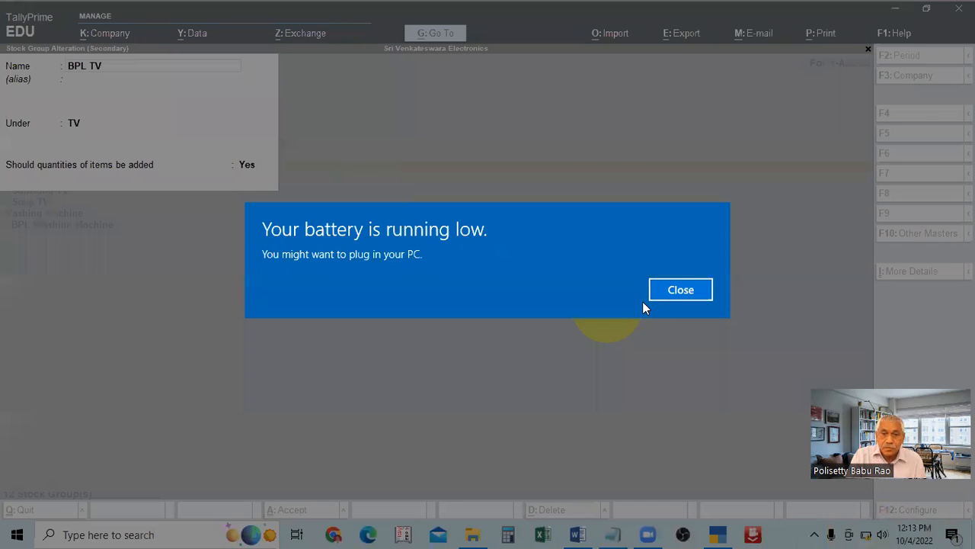
click(668, 295)
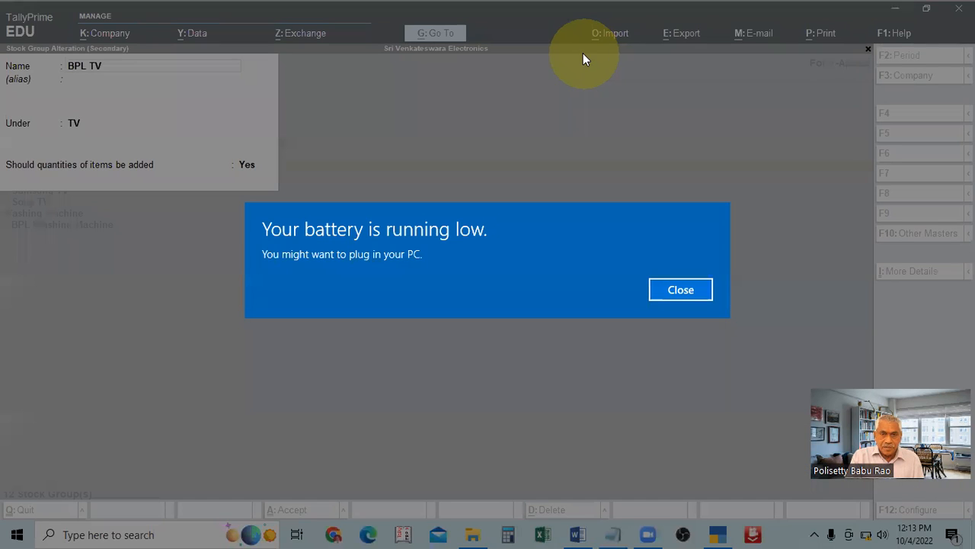
click(680, 289)
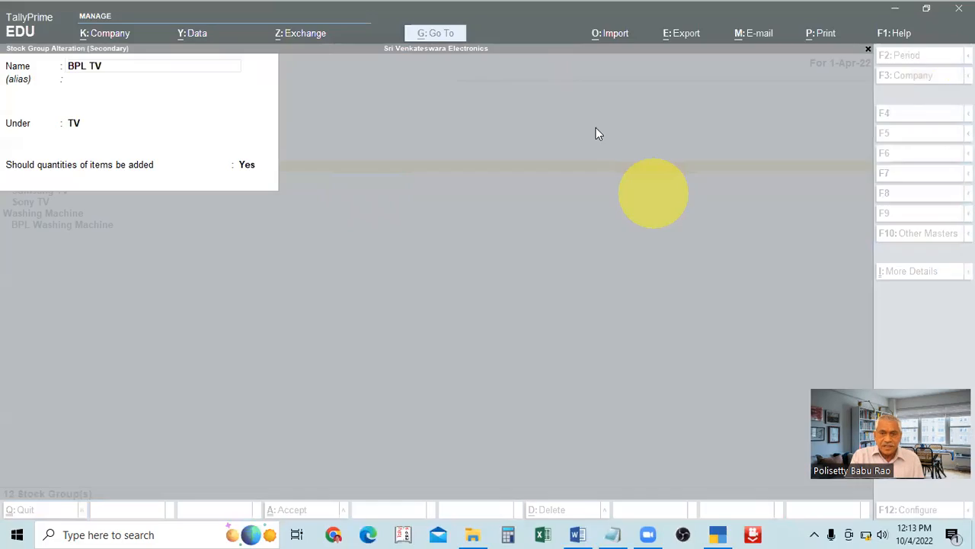